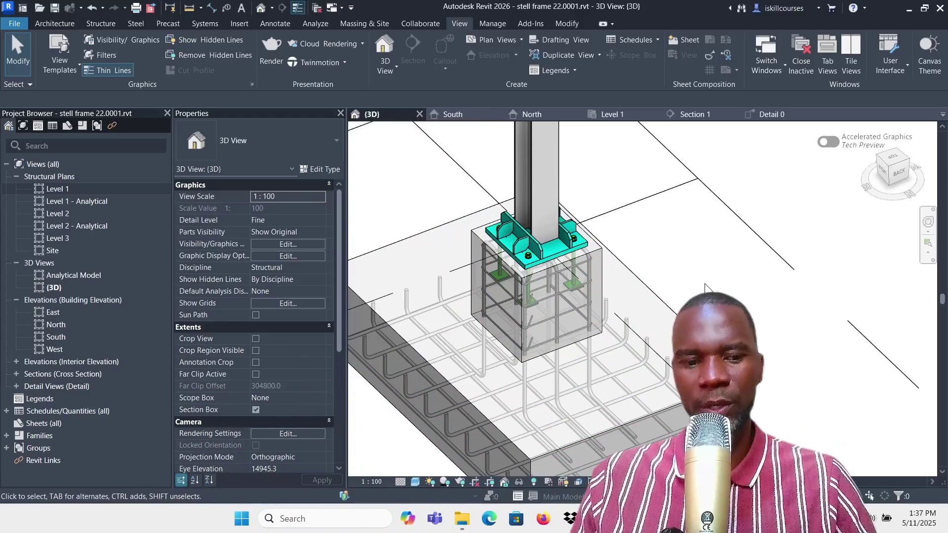
Examine the finished base plate, anchor bolts and reinforcement of the detailed corner footing from several sides
{"action": "middle_click_drag", "start_coordinate": [701, 269], "coordinate": [845, 256], "text": "shift"}
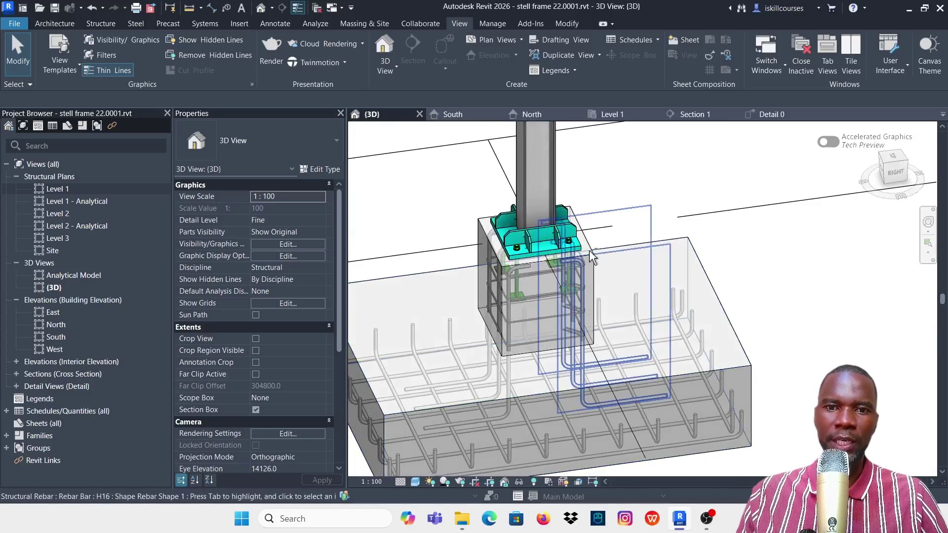
{"action": "middle_click_drag", "start_coordinate": [770, 395], "coordinate": [709, 285], "text": "shift"}
{"action": "scroll", "coordinate": [524, 258], "scroll_direction": "up", "scroll_amount": 2}
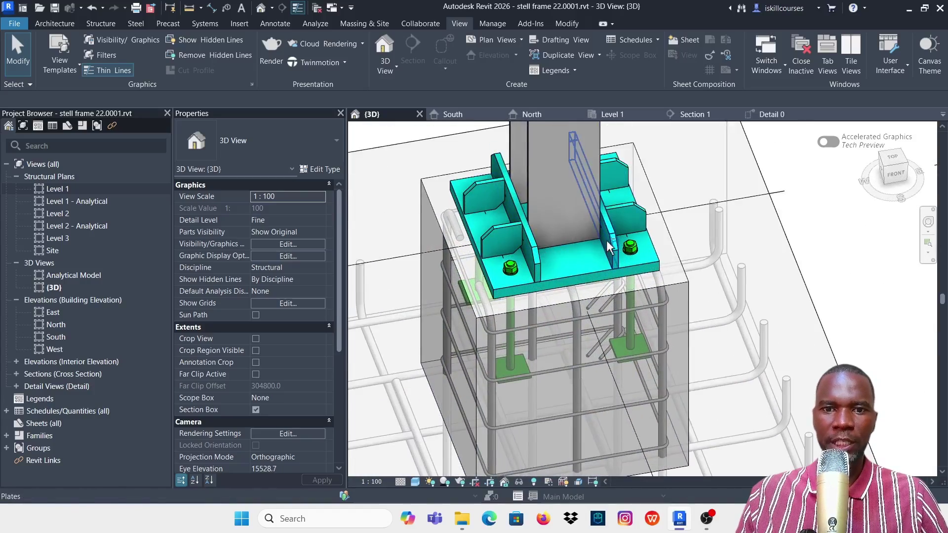
{"action": "middle_click_drag", "start_coordinate": [524, 258], "coordinate": [609, 255], "text": "shift"}
{"action": "scroll", "coordinate": [464, 327], "scroll_direction": "down", "scroll_amount": 5}
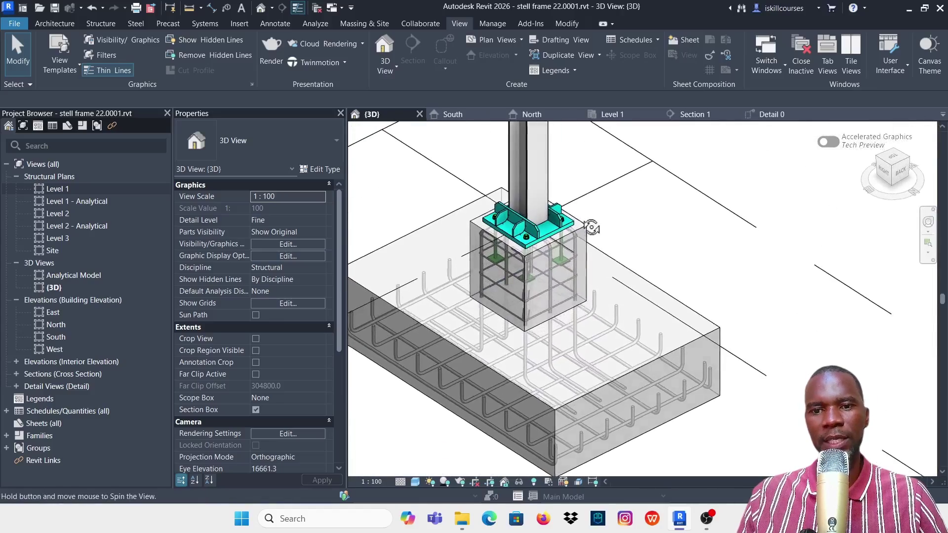
{"action": "scroll", "coordinate": [580, 336], "scroll_direction": "up", "scroll_amount": 2}
{"action": "scroll", "coordinate": [580, 336], "scroll_direction": "down", "scroll_amount": 2}
{"action": "middle_click_drag", "start_coordinate": [588, 325], "coordinate": [519, 292], "text": "shift"}
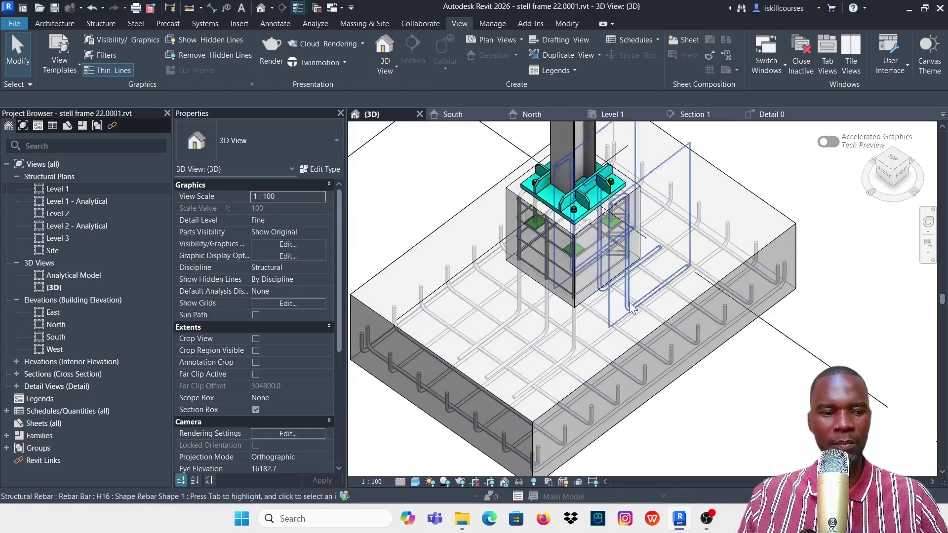
{"action": "middle_click_drag", "start_coordinate": [755, 263], "coordinate": [768, 236], "text": "shift"}
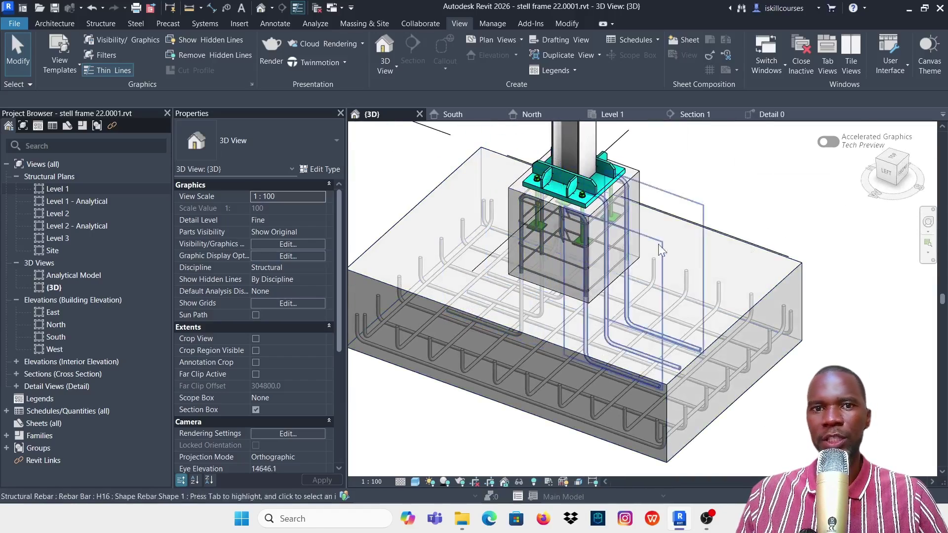
Compare the detailed corner footing with the other footings on the grid that have no base plate or reinforcement
{"action": "scroll", "coordinate": [510, 298], "scroll_direction": "down", "scroll_amount": 4}
{"action": "scroll", "coordinate": [510, 298], "scroll_direction": "down", "scroll_amount": 4}
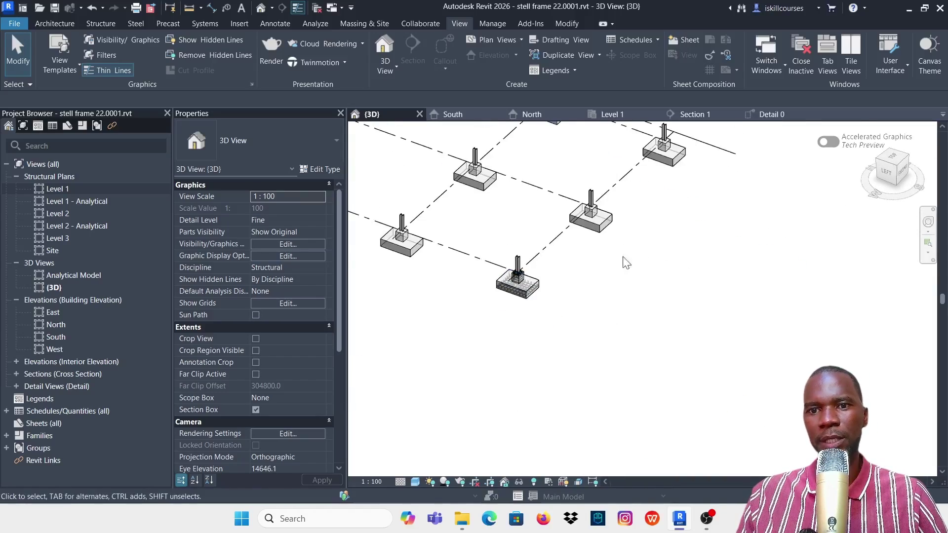
{"action": "scroll", "coordinate": [562, 229], "scroll_direction": "up", "scroll_amount": 6}
{"action": "scroll", "coordinate": [563, 228], "scroll_direction": "down", "scroll_amount": 4}
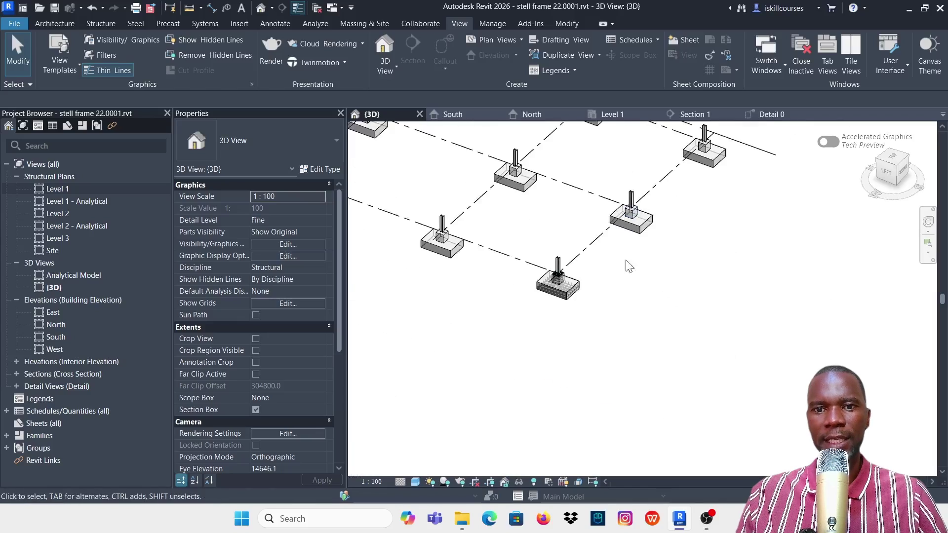
{"action": "scroll", "coordinate": [572, 222], "scroll_direction": "up", "scroll_amount": 6}
{"action": "scroll", "coordinate": [572, 222], "scroll_direction": "down", "scroll_amount": 5}
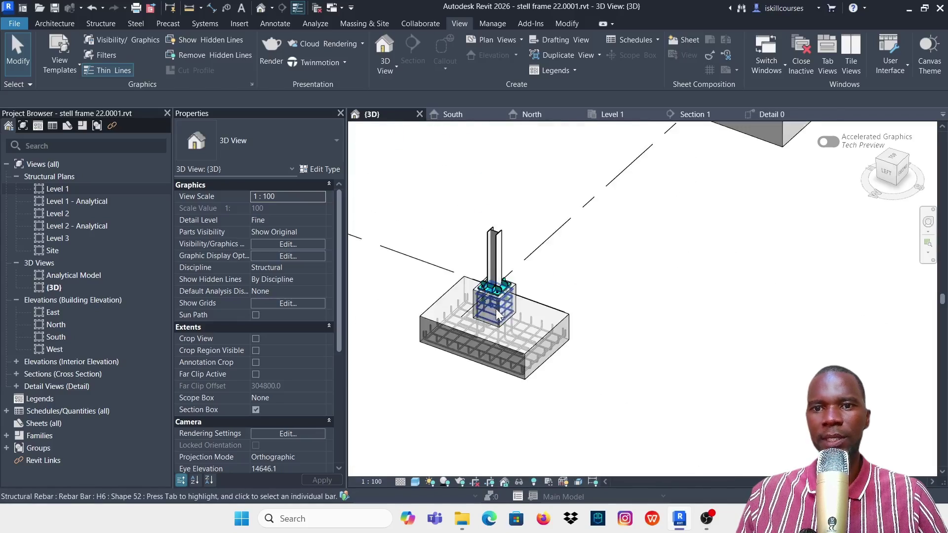
{"action": "scroll", "coordinate": [612, 257], "scroll_direction": "up", "scroll_amount": 4}
{"action": "scroll", "coordinate": [629, 231], "scroll_direction": "up", "scroll_amount": 4}
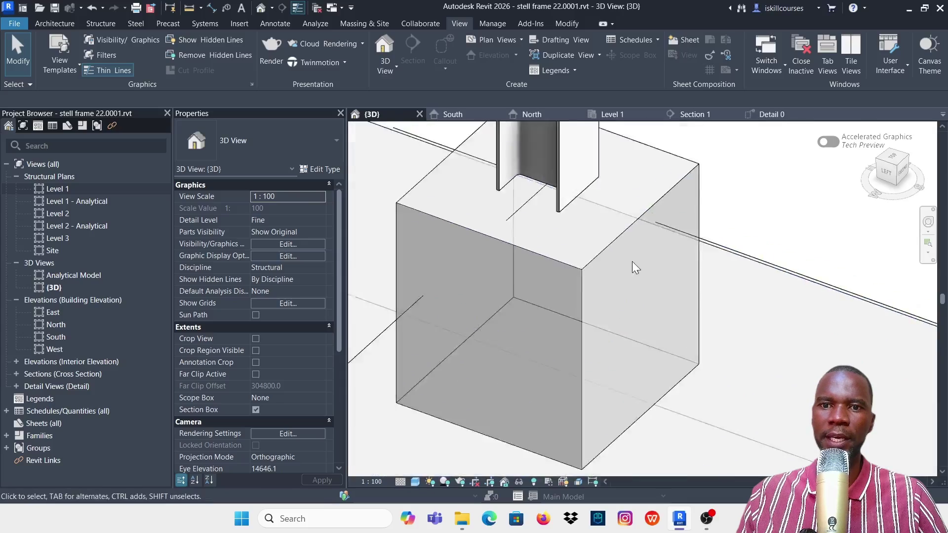
{"action": "scroll", "coordinate": [633, 264], "scroll_direction": "down", "scroll_amount": 4}
{"action": "middle_click_drag", "start_coordinate": [704, 257], "coordinate": [684, 309], "text": "shift"}
{"action": "scroll", "coordinate": [684, 309], "scroll_direction": "down", "scroll_amount": 3}
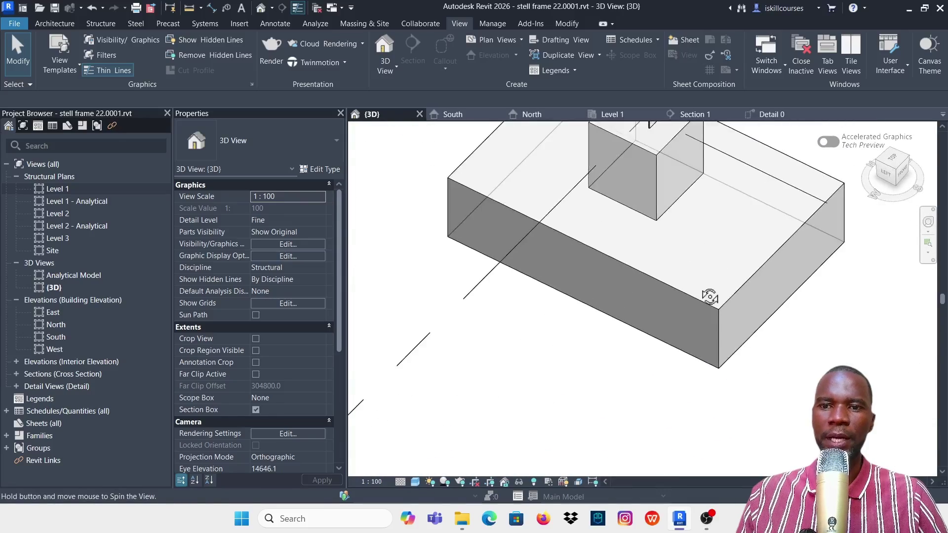
Select the short concrete column on a footing without reinforcement and examine it with the footing and steel column
{"action": "left_click", "coordinate": [641, 209]}
{"action": "scroll", "coordinate": [574, 306], "scroll_direction": "down", "scroll_amount": 4}
{"action": "middle_click_drag", "start_coordinate": [783, 297], "coordinate": [762, 293], "text": "shift"}
{"action": "scroll", "coordinate": [598, 282], "scroll_direction": "up", "scroll_amount": 2}
{"action": "scroll", "coordinate": [597, 281], "scroll_direction": "up", "scroll_amount": 2}
{"action": "scroll", "coordinate": [627, 280], "scroll_direction": "down", "scroll_amount": 4}
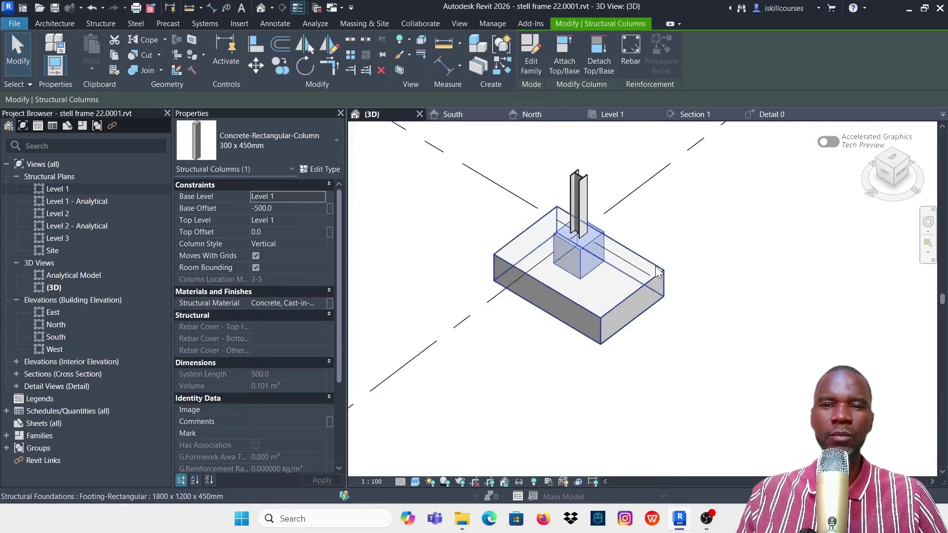
{"action": "middle_click_drag", "start_coordinate": [642, 286], "coordinate": [716, 235], "text": "shift"}
{"action": "scroll", "coordinate": [597, 221], "scroll_direction": "up", "scroll_amount": 3}
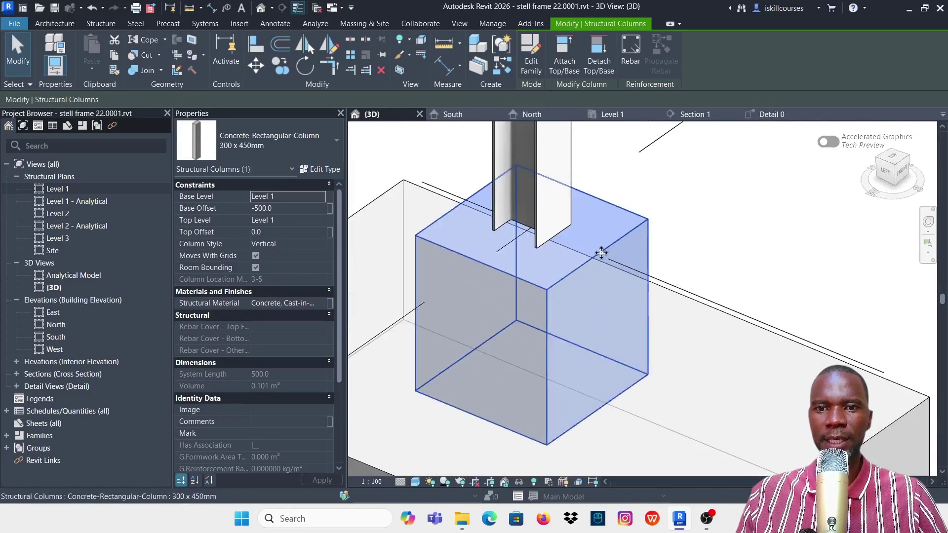
{"action": "scroll", "coordinate": [575, 233], "scroll_direction": "down", "scroll_amount": 3}
{"action": "scroll", "coordinate": [572, 232], "scroll_direction": "up", "scroll_amount": 3}
{"action": "scroll", "coordinate": [582, 237], "scroll_direction": "down", "scroll_amount": 2}
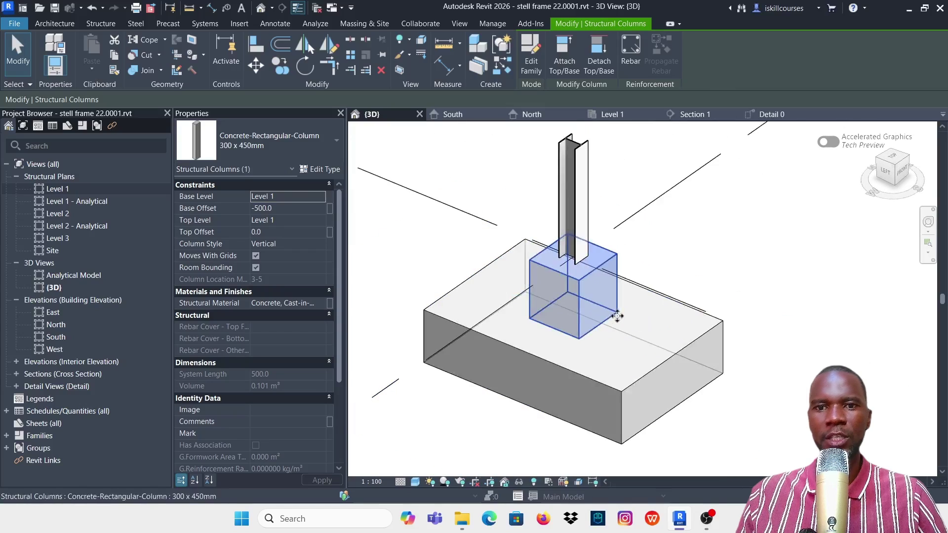
Load the Apex haunch, Binding plates, Double tube brace angle and Double tube brace gusset structural connections, dismissing the save reminder without saving
{"action": "left_click", "coordinate": [628, 166]}
{"action": "left_click", "coordinate": [588, 194]}
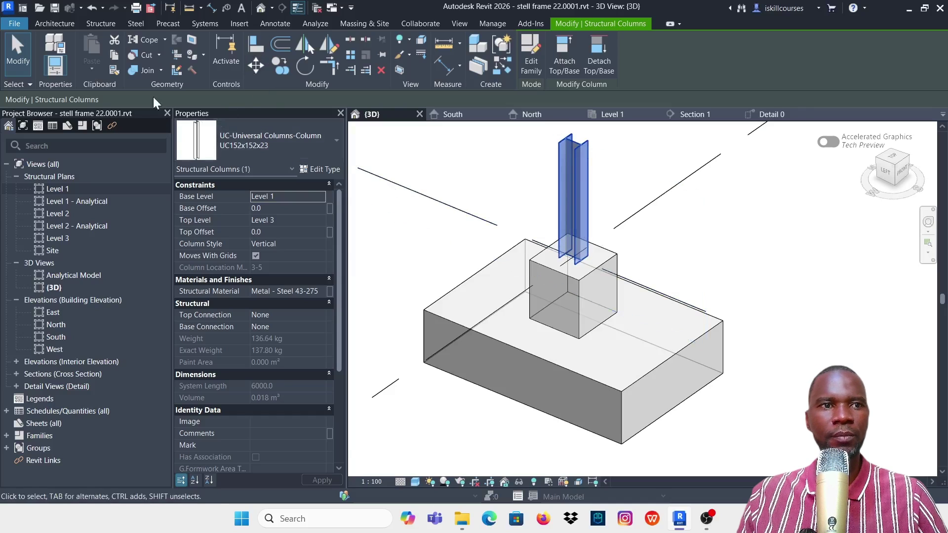
{"action": "left_click", "coordinate": [134, 23]}
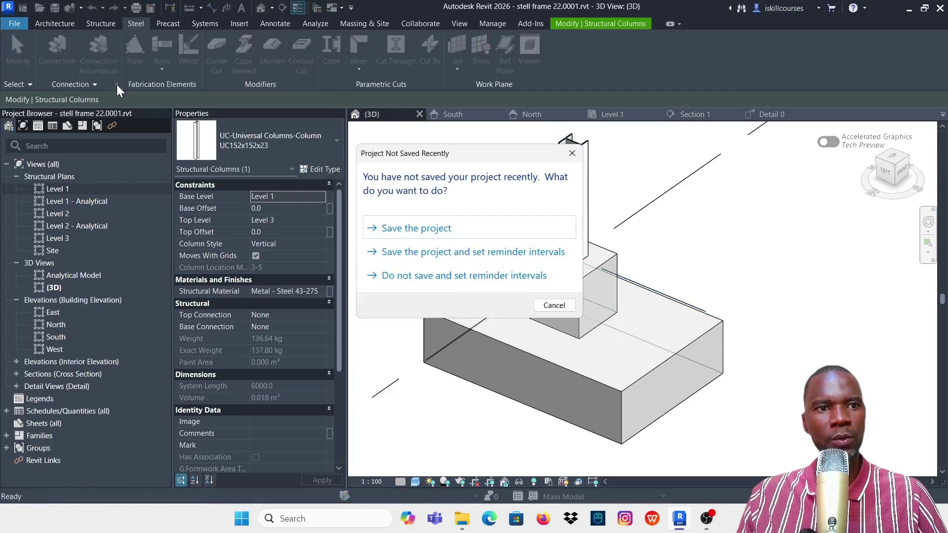
{"action": "left_click", "coordinate": [554, 305]}
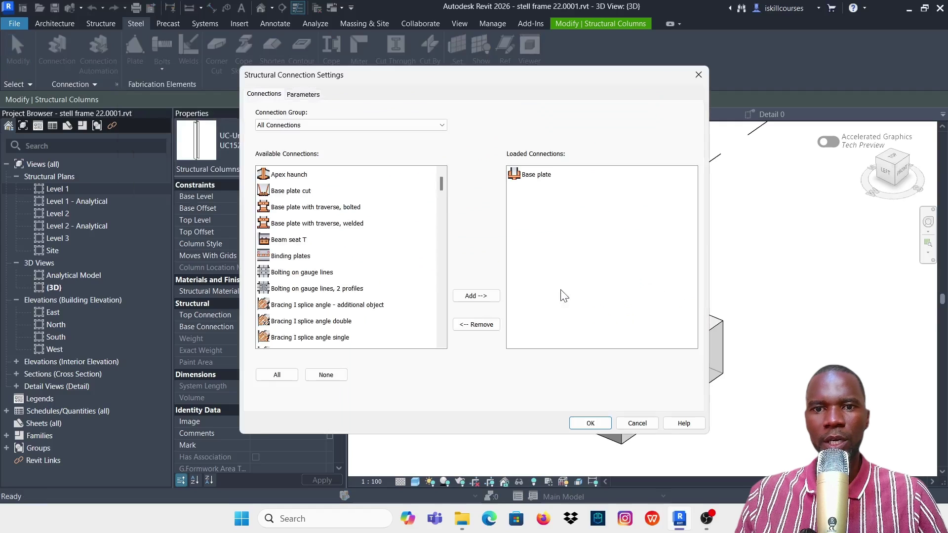
{"action": "left_click", "coordinate": [531, 180]}
{"action": "left_click", "coordinate": [288, 177]}
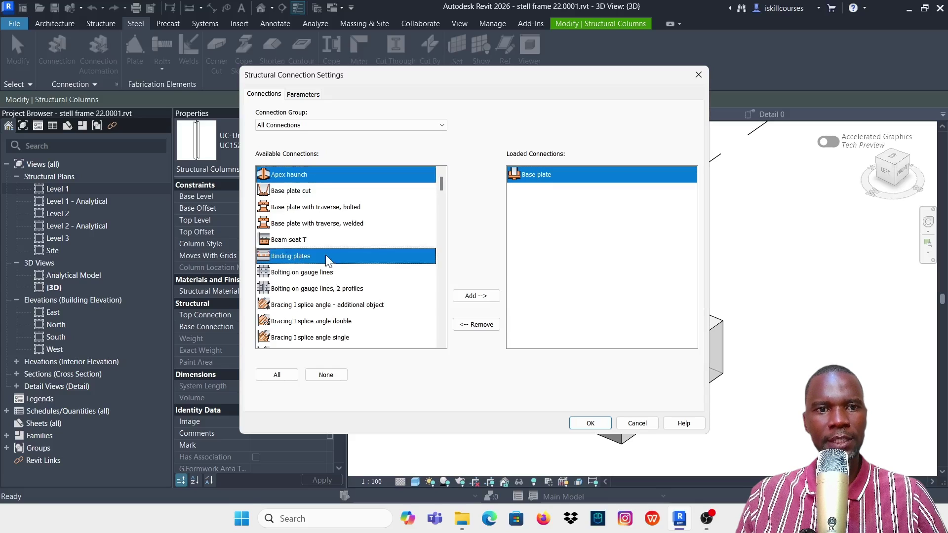
{"action": "scroll", "coordinate": [325, 259], "scroll_direction": "down", "scroll_amount": 10}
{"action": "left_click", "coordinate": [294, 225]}
{"action": "left_click", "coordinate": [301, 257], "text": "ctrl"}
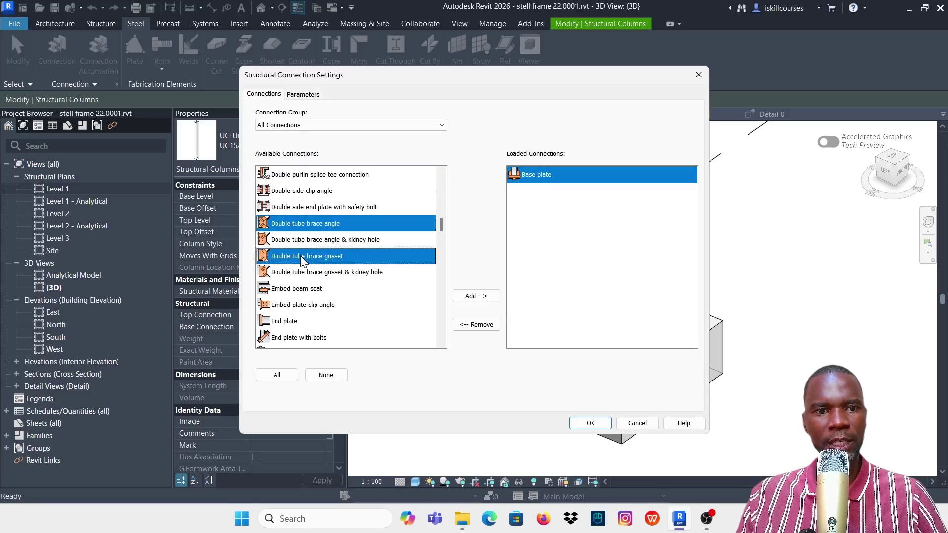
{"action": "left_click", "coordinate": [476, 297]}
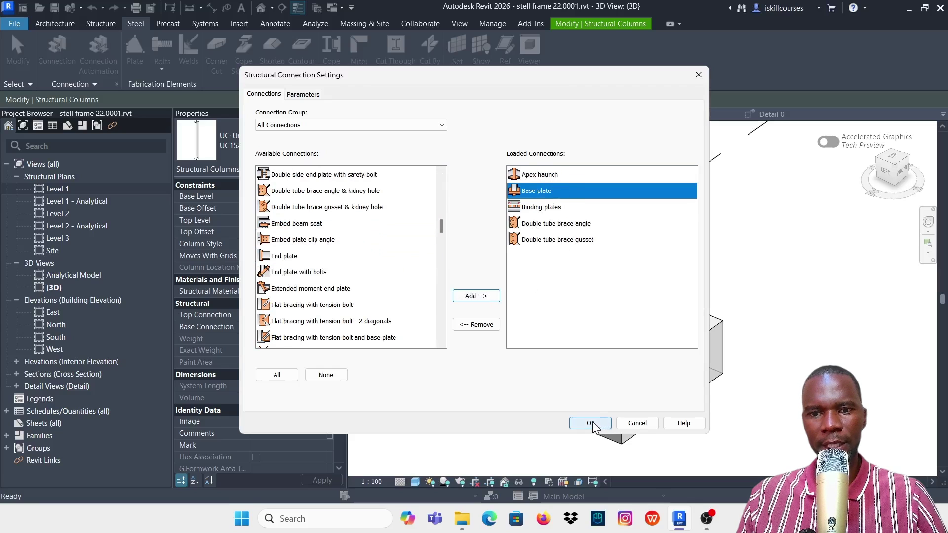
{"action": "left_click", "coordinate": [590, 424]}
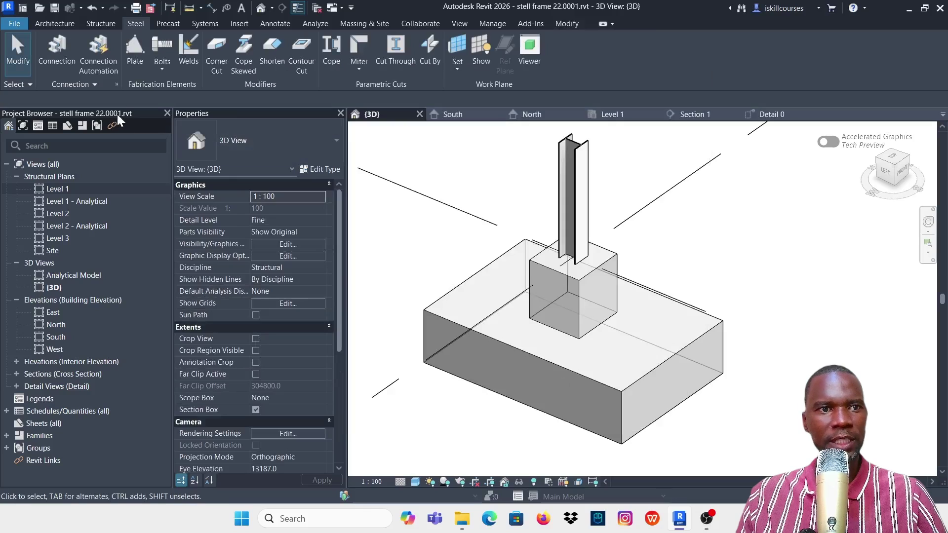
Select the steel UC column standing on the concrete column and add a generic structural connection at its base
{"action": "scroll", "coordinate": [642, 292], "scroll_direction": "up", "scroll_amount": 3}
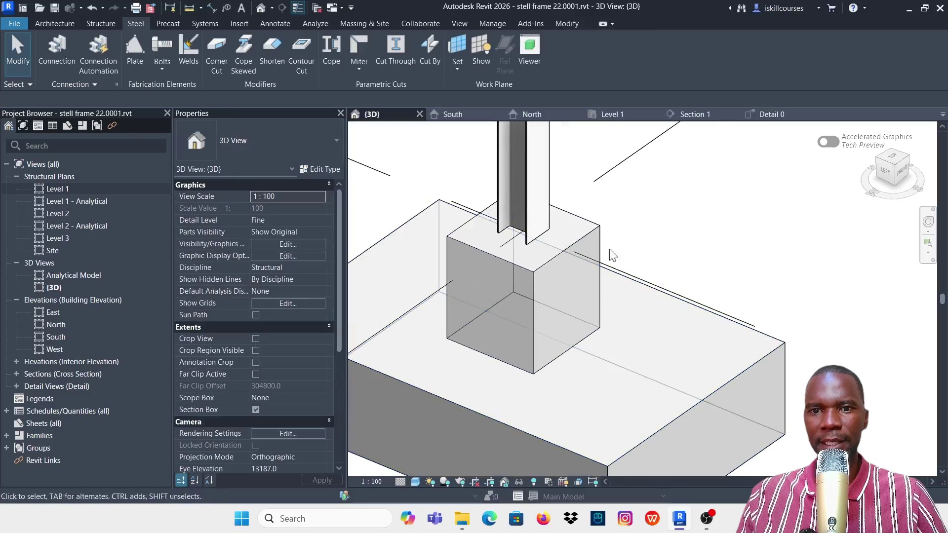
{"action": "left_click", "coordinate": [553, 181]}
{"action": "scroll", "coordinate": [556, 178], "scroll_direction": "down", "scroll_amount": 3}
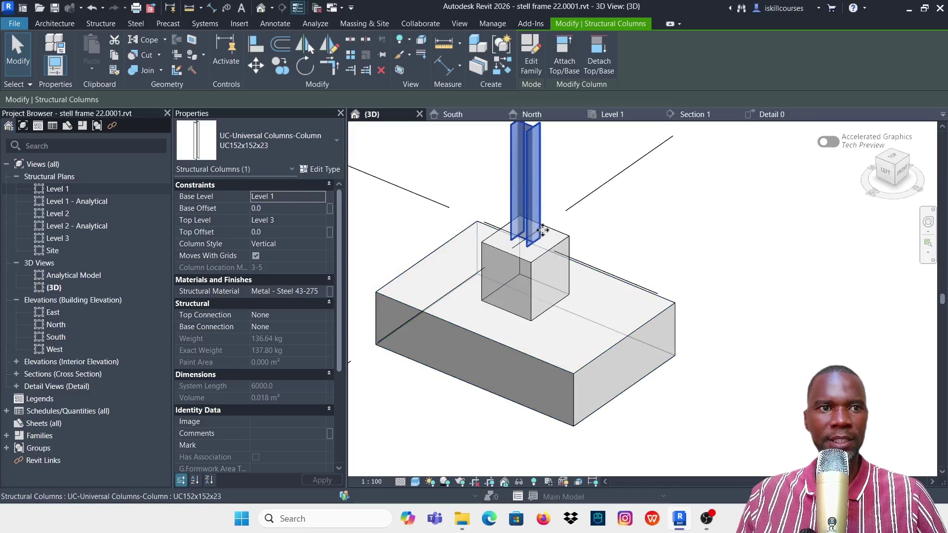
{"action": "left_click", "coordinate": [138, 23]}
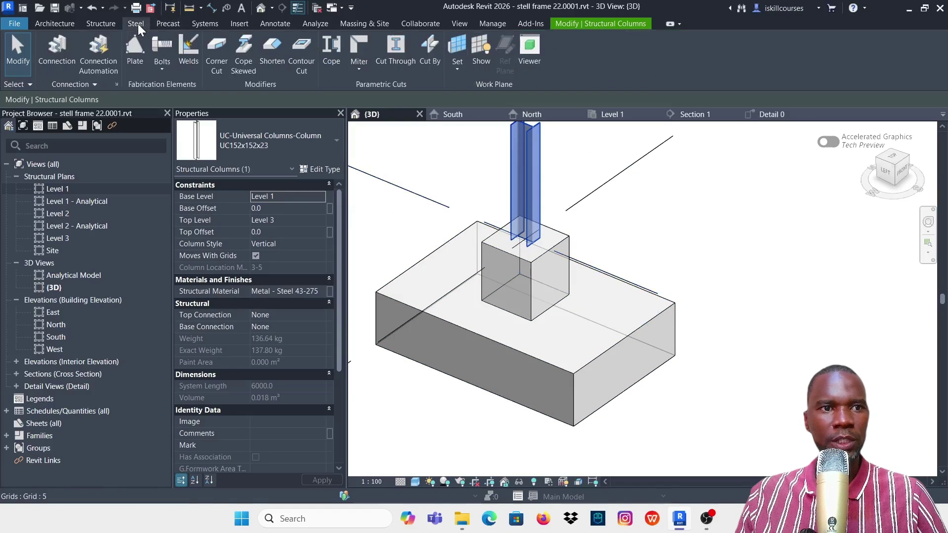
{"action": "left_click", "coordinate": [58, 58]}
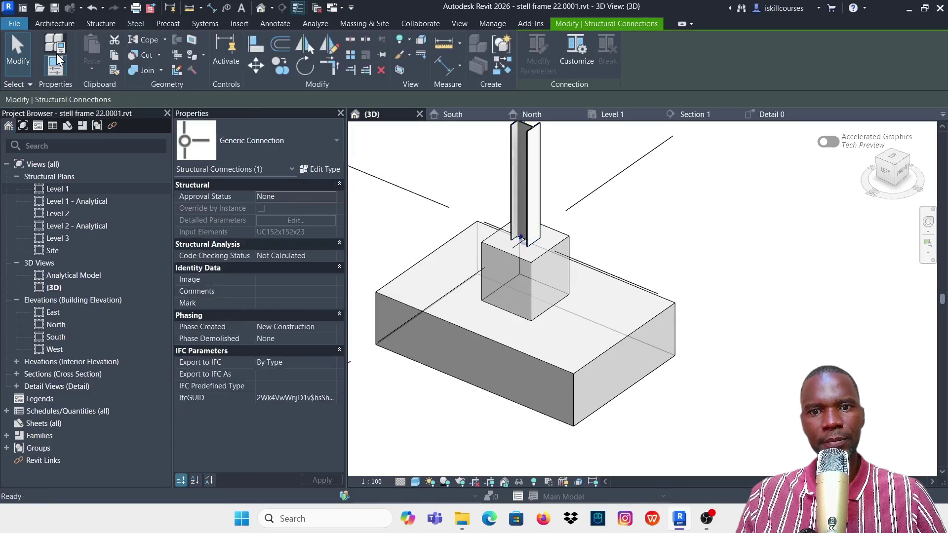
{"action": "scroll", "coordinate": [515, 242], "scroll_direction": "up", "scroll_amount": 5}
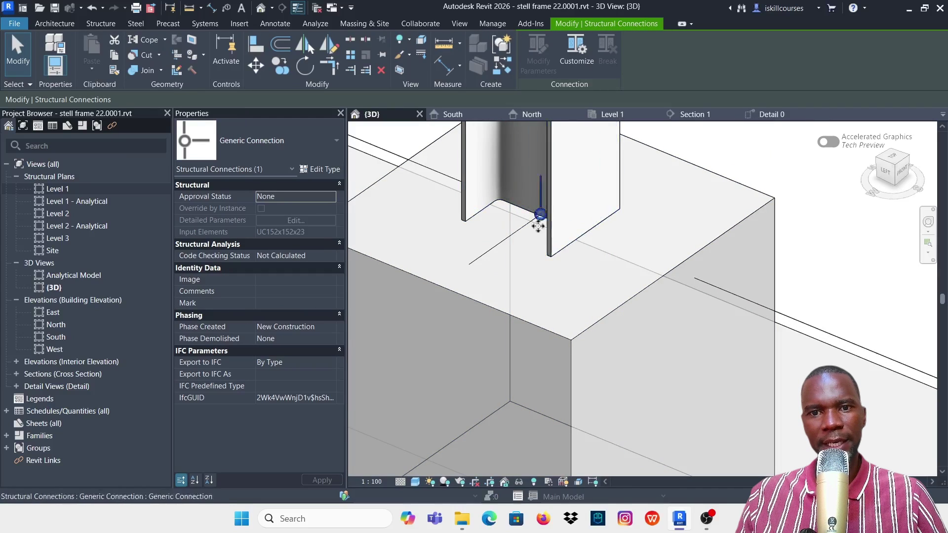
{"action": "scroll", "coordinate": [525, 258], "scroll_direction": "down", "scroll_amount": 2}
Set the 3D view's detail level to Coarse to inspect the connection symbol at the column base, and restore it to Fine
{"action": "mouse_move", "coordinate": [450, 519]}
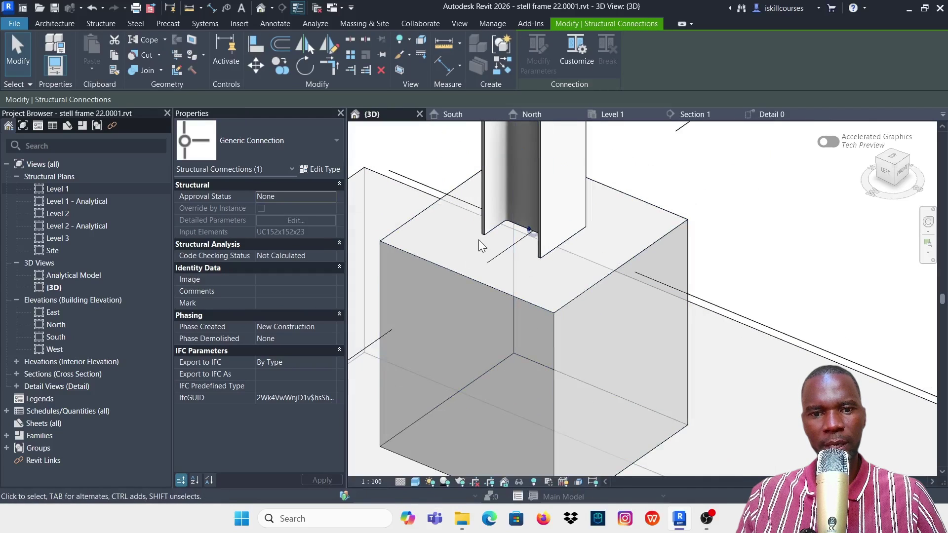
{"action": "left_click", "coordinate": [400, 482]}
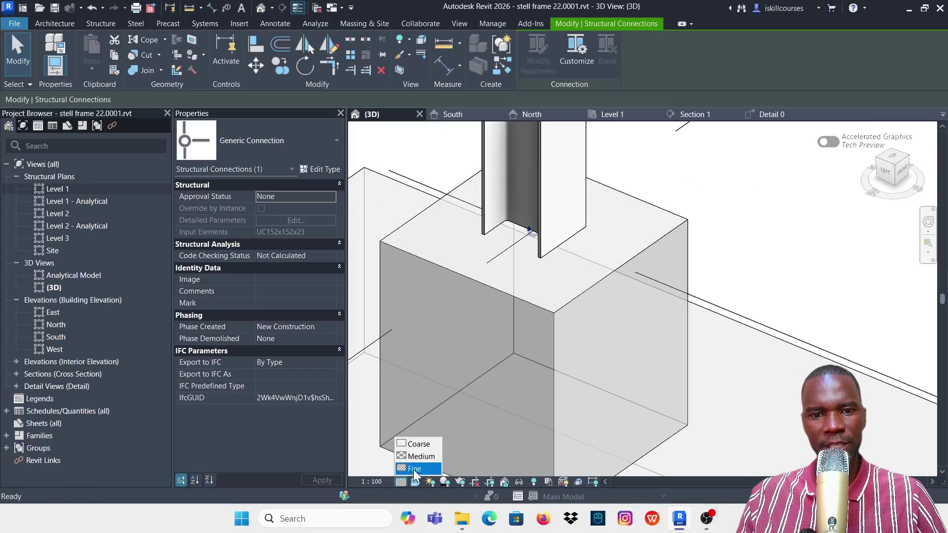
{"action": "left_click", "coordinate": [413, 470]}
{"action": "left_click", "coordinate": [399, 482]}
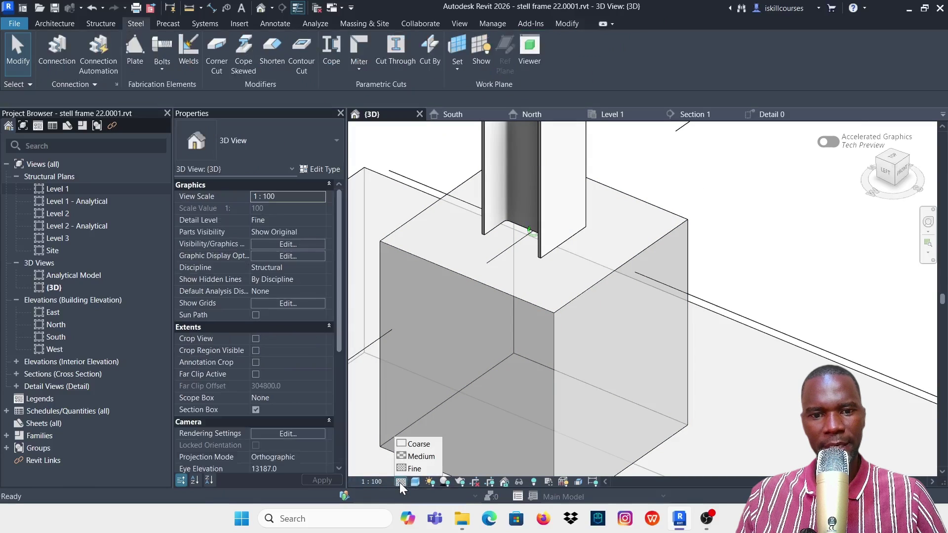
{"action": "left_click", "coordinate": [413, 444]}
{"action": "scroll", "coordinate": [547, 232], "scroll_direction": "up", "scroll_amount": 3}
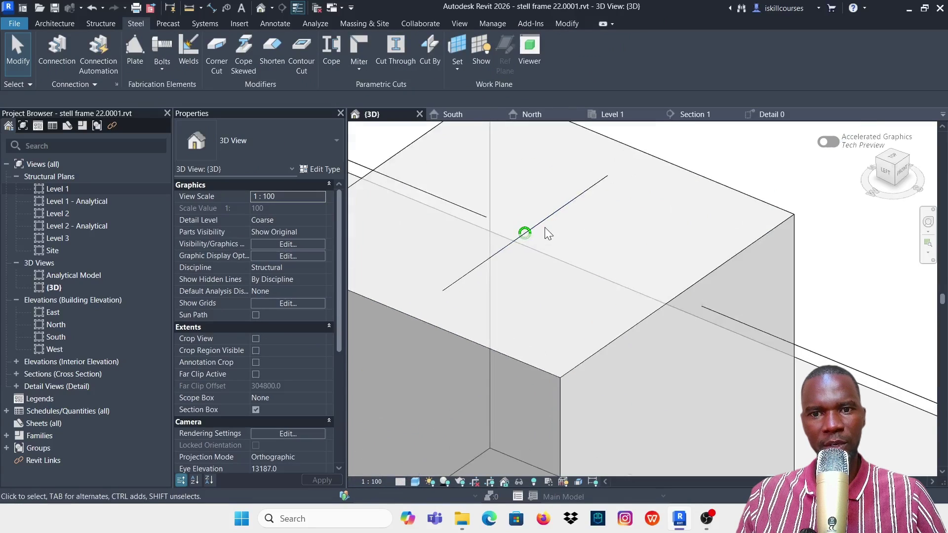
{"action": "scroll", "coordinate": [546, 230], "scroll_direction": "down", "scroll_amount": 5}
{"action": "scroll", "coordinate": [514, 316], "scroll_direction": "up", "scroll_amount": 3}
{"action": "scroll", "coordinate": [524, 232], "scroll_direction": "down", "scroll_amount": 2}
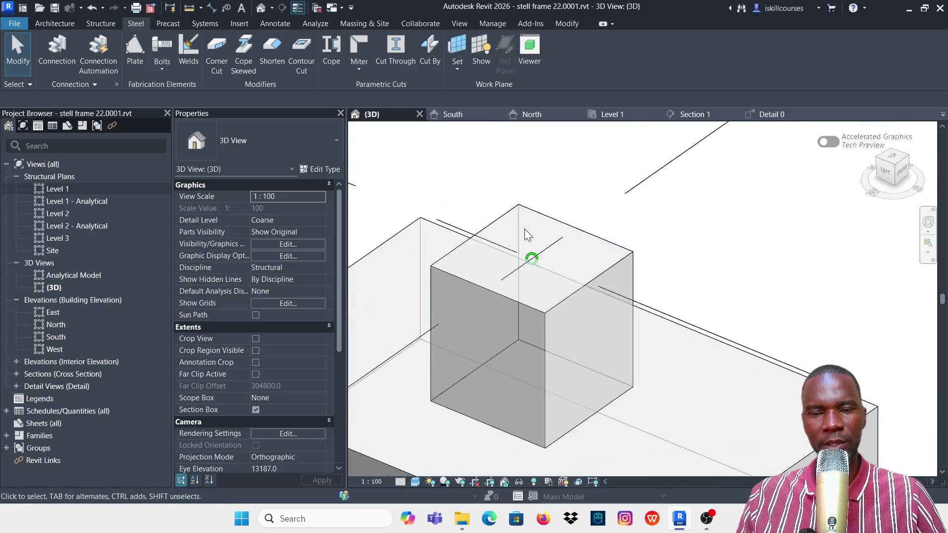
{"action": "left_click", "coordinate": [400, 482]}
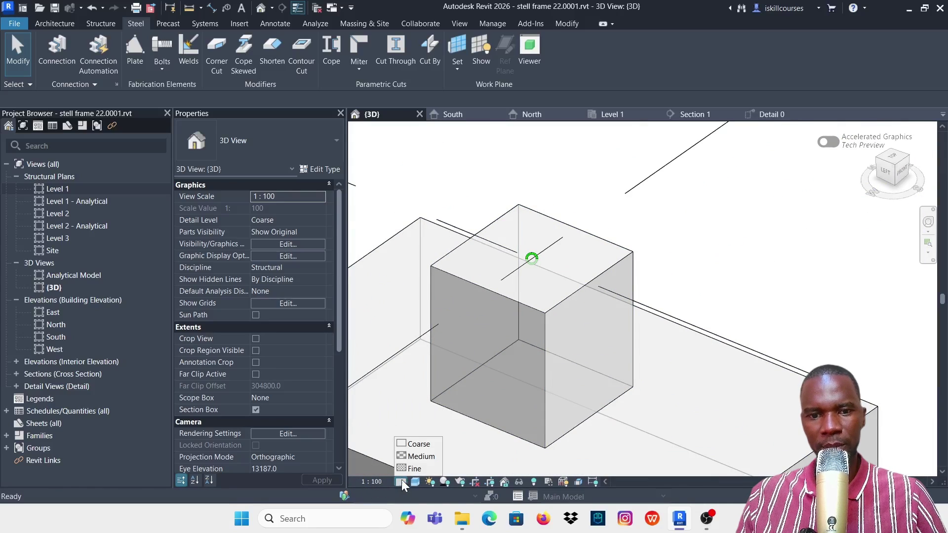
{"action": "left_click", "coordinate": [407, 469]}
Change the generic connection at the steel column's base to the Base plate type
{"action": "scroll", "coordinate": [527, 284], "scroll_direction": "up", "scroll_amount": 1}
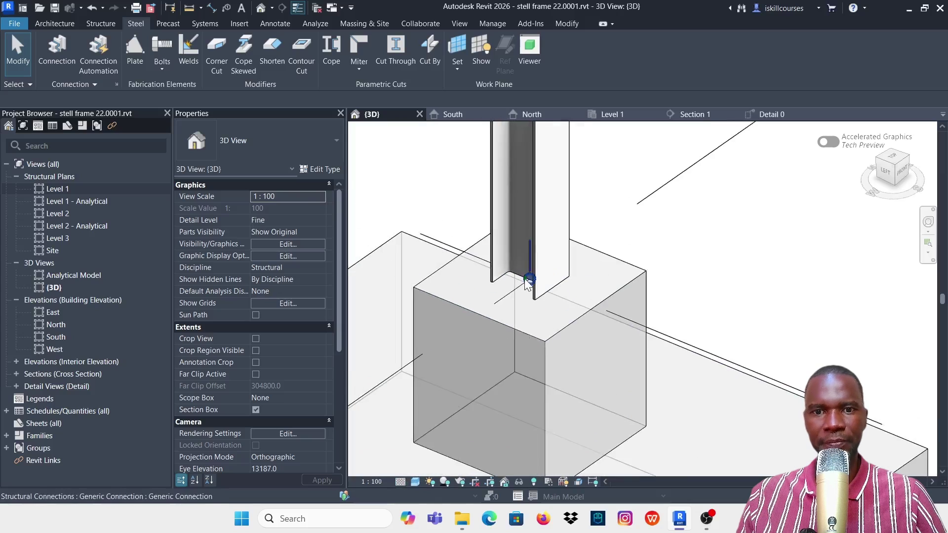
{"action": "scroll", "coordinate": [528, 284], "scroll_direction": "up", "scroll_amount": 1}
{"action": "left_click", "coordinate": [531, 283]}
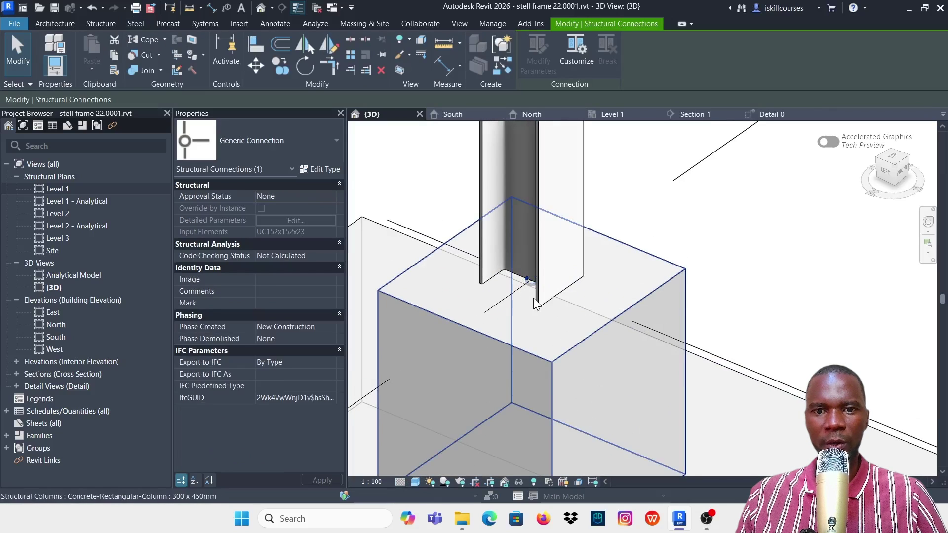
{"action": "left_click", "coordinate": [300, 144]}
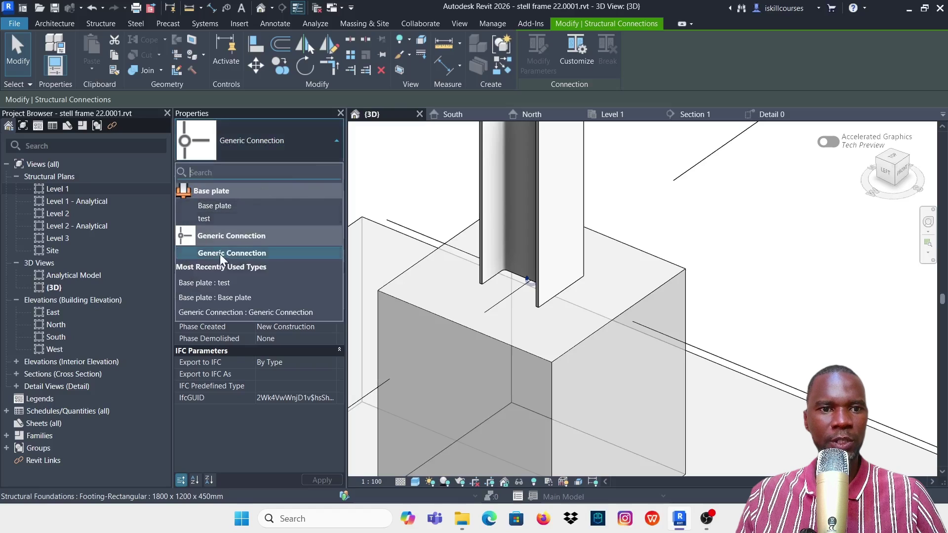
{"action": "left_click", "coordinate": [212, 208]}
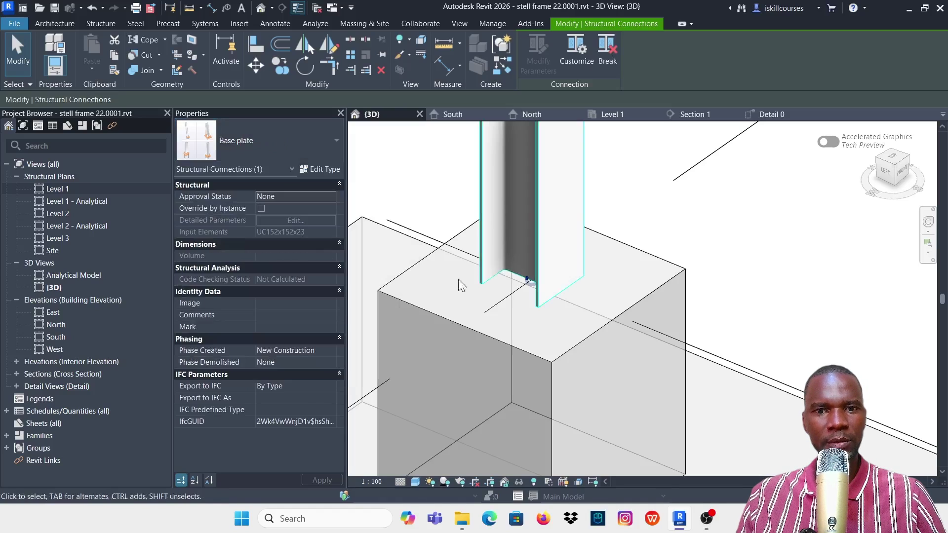
Duplicate the base plate connection's type at the steel column base under the name DS
{"action": "left_click", "coordinate": [741, 325]}
{"action": "scroll", "coordinate": [642, 269], "scroll_direction": "down", "scroll_amount": 2}
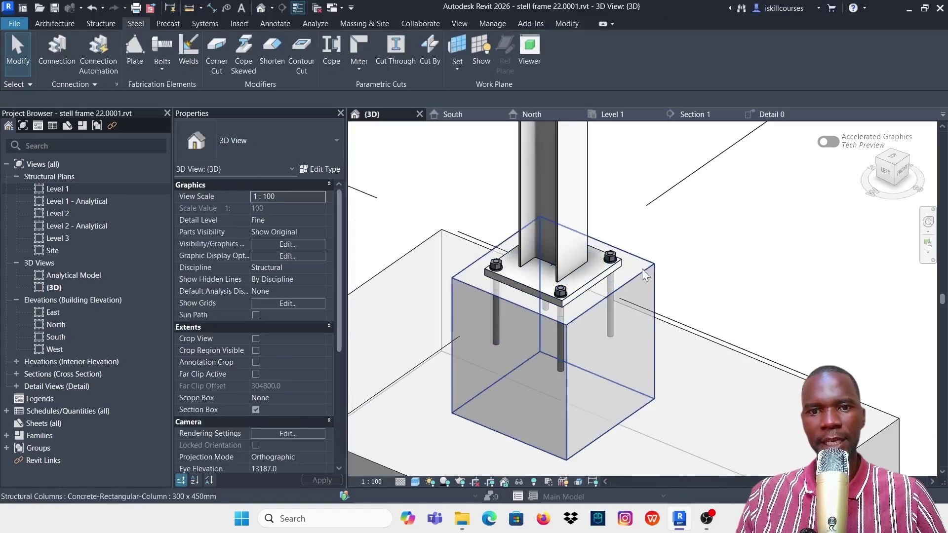
{"action": "middle_click_drag", "start_coordinate": [687, 267], "coordinate": [548, 302], "text": "shift"}
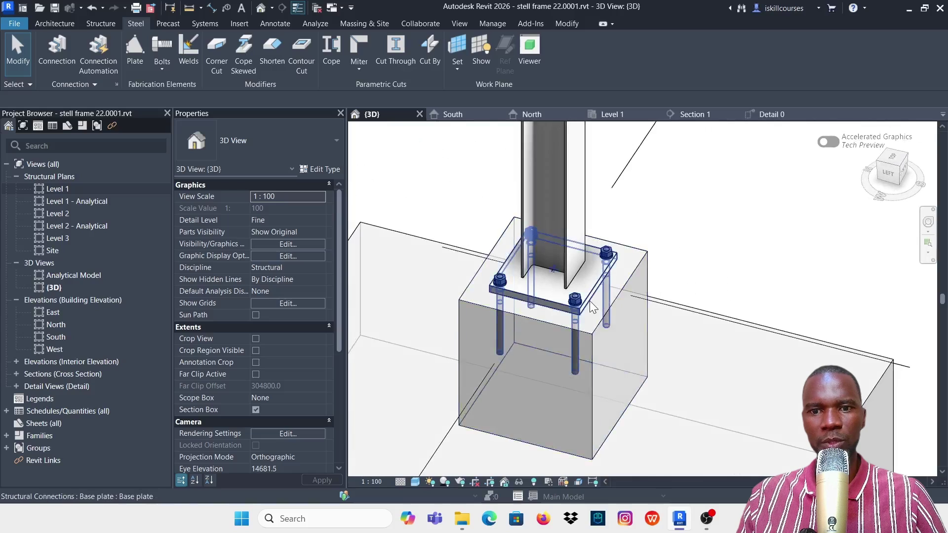
{"action": "scroll", "coordinate": [550, 311], "scroll_direction": "down", "scroll_amount": 4}
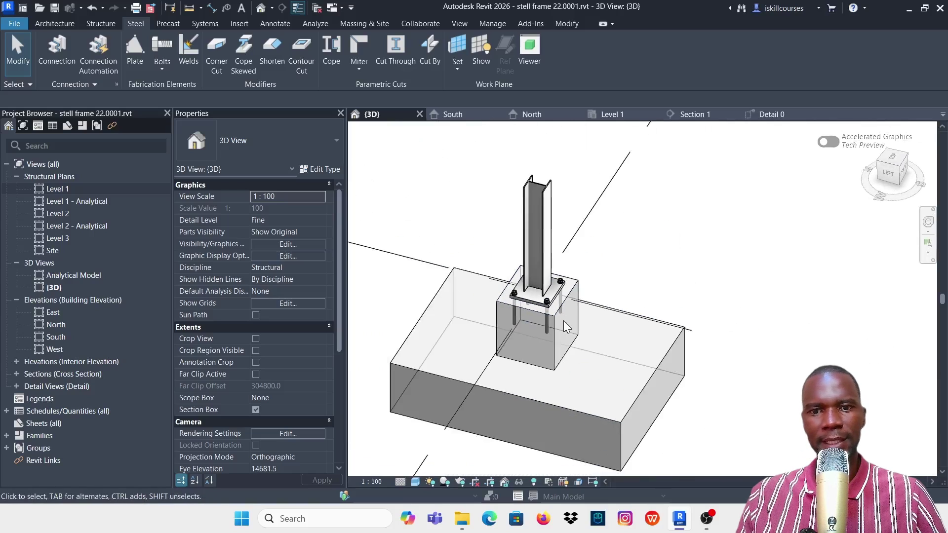
{"action": "scroll", "coordinate": [563, 325], "scroll_direction": "up", "scroll_amount": 2}
{"action": "left_click", "coordinate": [532, 288]}
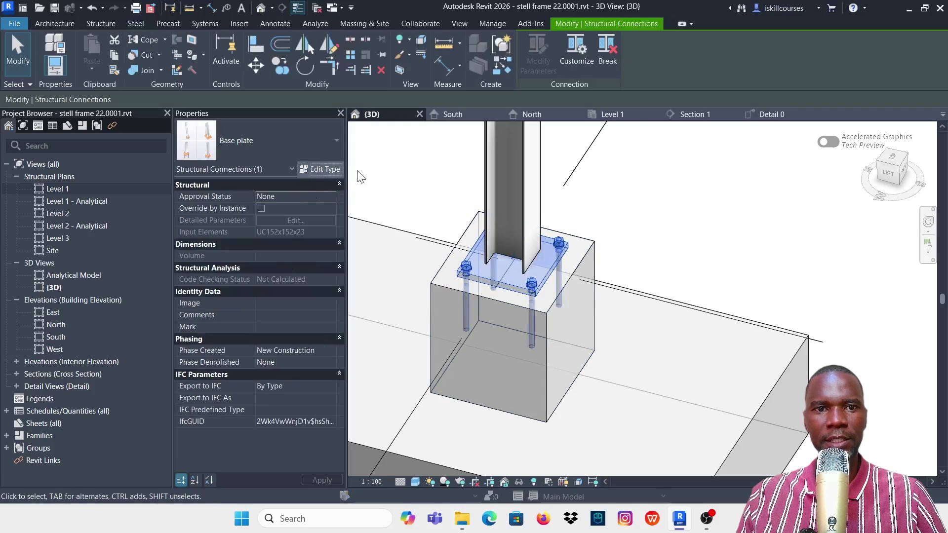
{"action": "left_click", "coordinate": [321, 169]}
{"action": "left_click", "coordinate": [601, 117]}
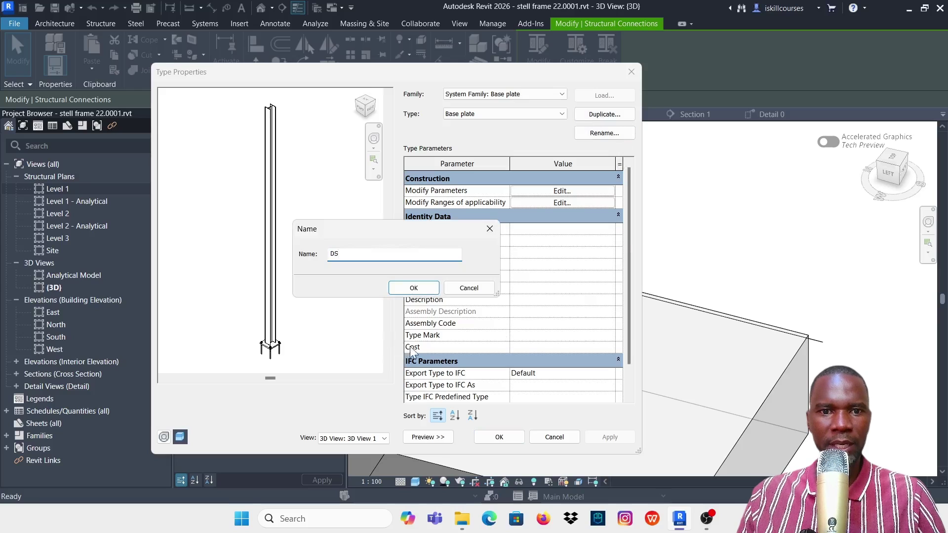
{"action": "type", "text": "DS"}
{"action": "left_click", "coordinate": [414, 288]}
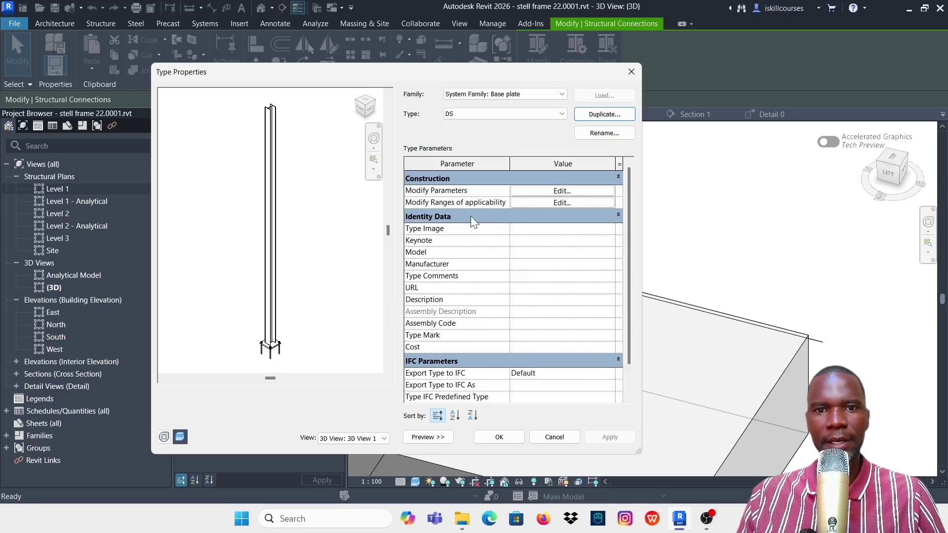
Examine the base plate, its anchors and the column end up close from different angles in the DS type preview
{"action": "scroll", "coordinate": [269, 254], "scroll_direction": "up", "scroll_amount": 5}
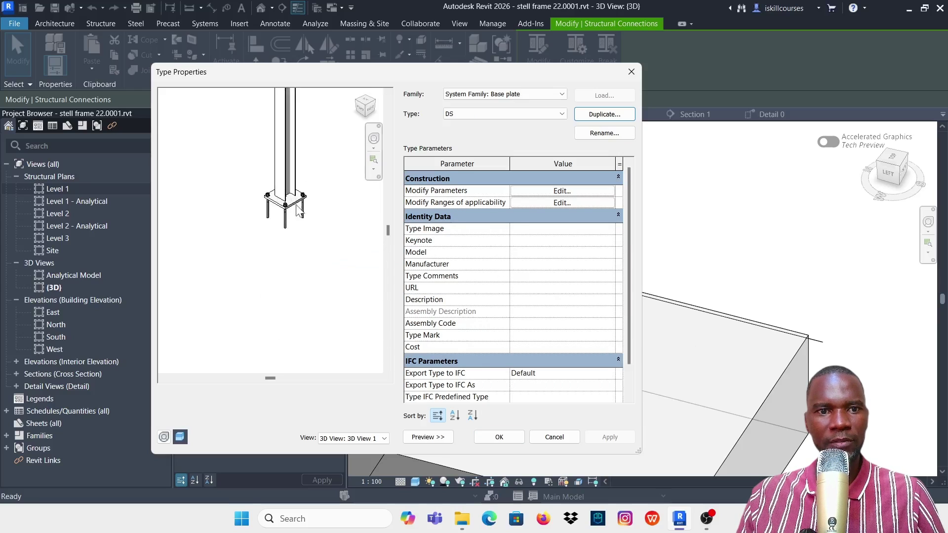
{"action": "scroll", "coordinate": [286, 217], "scroll_direction": "down", "scroll_amount": 5}
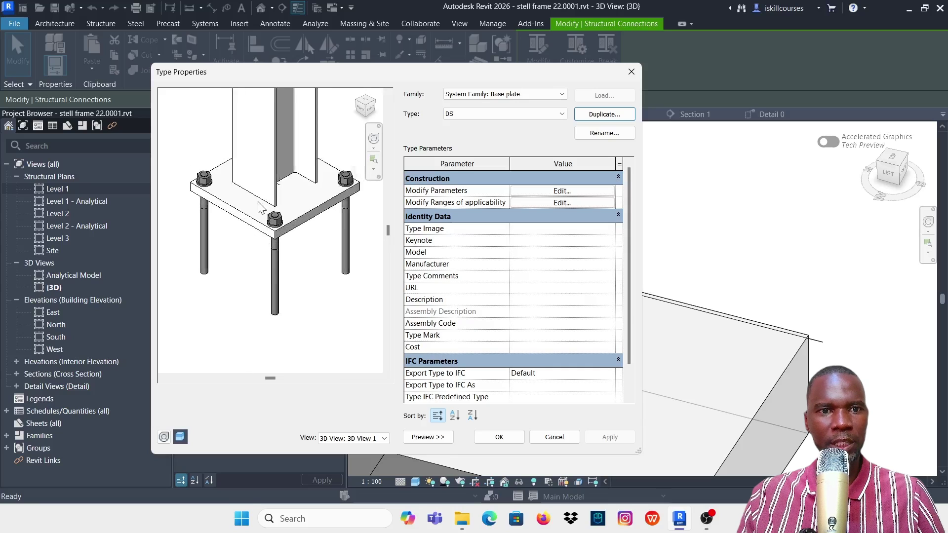
{"action": "scroll", "coordinate": [273, 217], "scroll_direction": "up", "scroll_amount": 3}
{"action": "scroll", "coordinate": [306, 213], "scroll_direction": "down", "scroll_amount": 1}
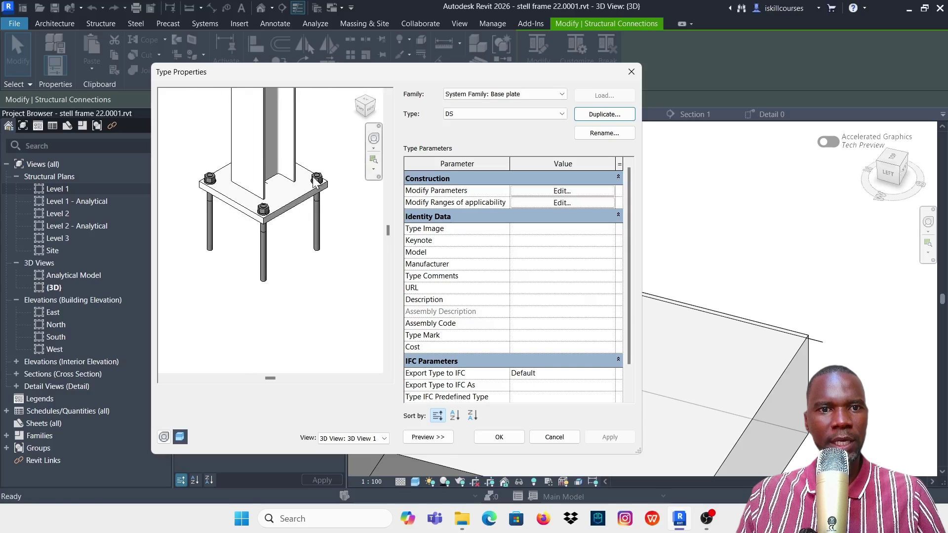
{"action": "middle_click_drag", "start_coordinate": [316, 182], "coordinate": [356, 158], "text": "shift"}
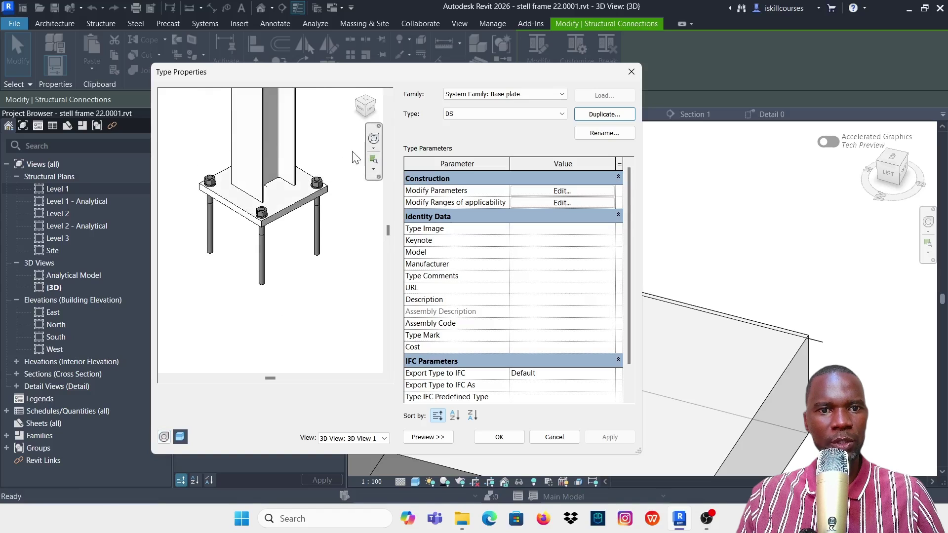
{"action": "left_click", "coordinate": [375, 139]}
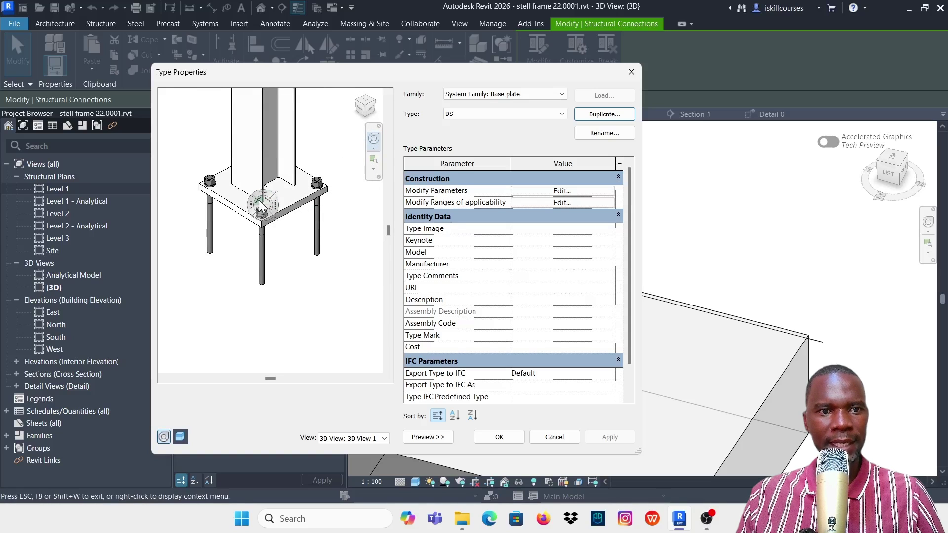
{"action": "left_click", "coordinate": [262, 206]}
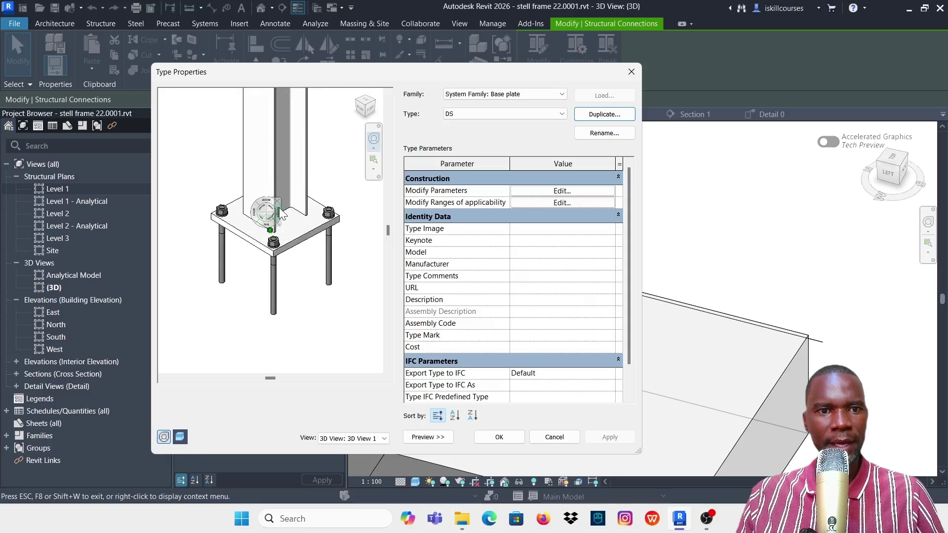
{"action": "key", "text": "Escape"}
{"action": "mouse_move", "coordinate": [326, 225]}
{"action": "middle_mouse_down", "text": "shift"}
{"action": "mouse_move", "coordinate": [307, 262]}
{"action": "mouse_move", "coordinate": [214, 221]}
{"action": "mouse_move", "coordinate": [355, 247]}
{"action": "mouse_move", "coordinate": [256, 246]}
{"action": "mouse_move", "coordinate": [227, 212]}
{"action": "mouse_move", "coordinate": [301, 186]}
{"action": "mouse_move", "coordinate": [282, 247]}
{"action": "mouse_move", "coordinate": [326, 241]}
{"action": "middle_mouse_up", "text": "shift"}
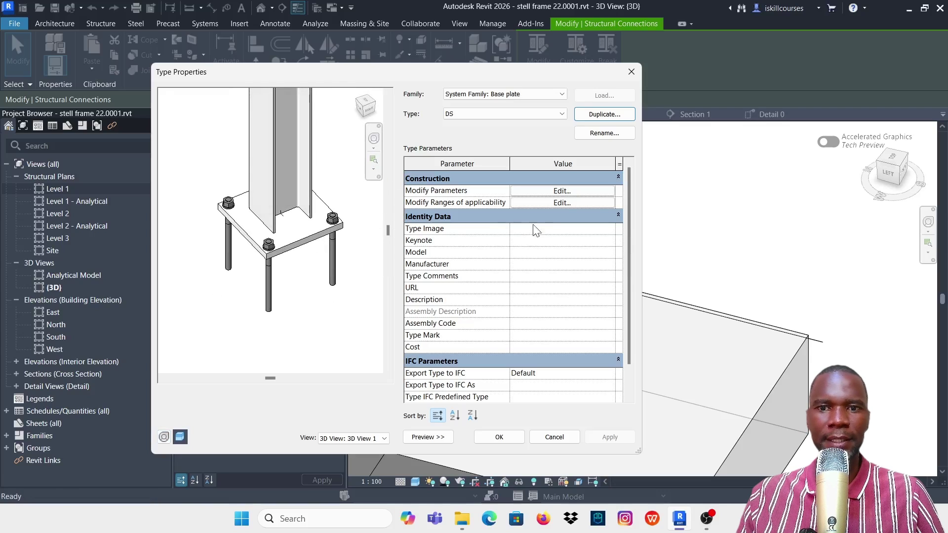
Open the DS type's connection parameters and choose the projections layout with plate thickness column shortening for the base plate
{"action": "left_click", "coordinate": [560, 192]}
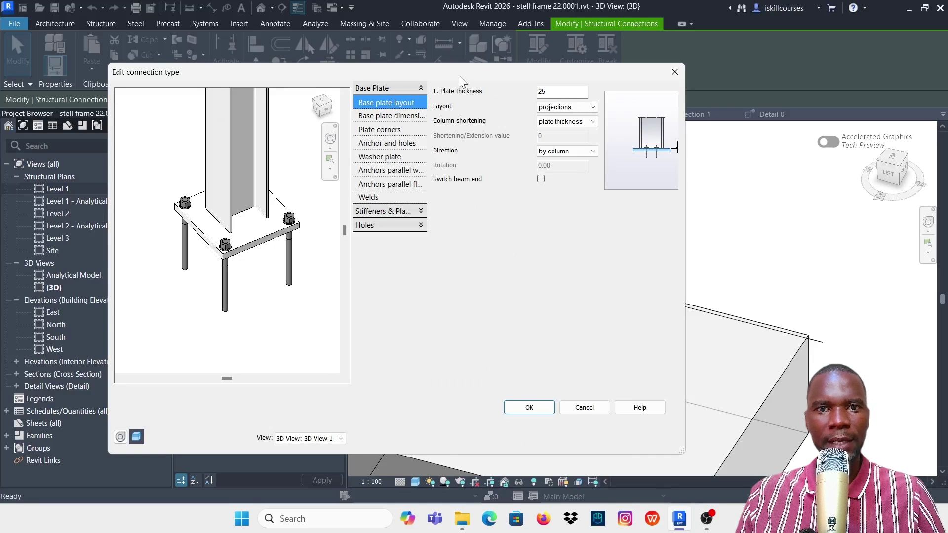
{"action": "left_click_drag", "start_coordinate": [458, 76], "coordinate": [426, 79]}
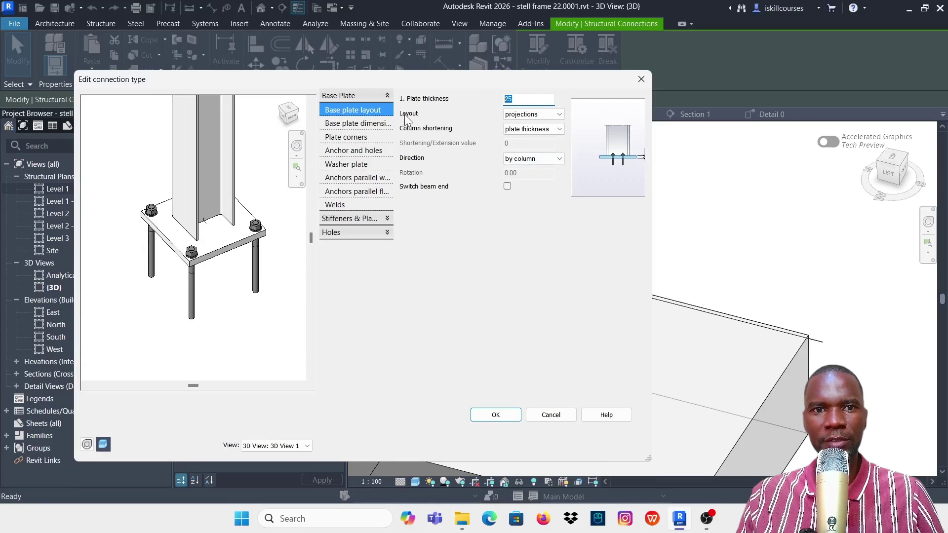
{"action": "left_click", "coordinate": [563, 114]}
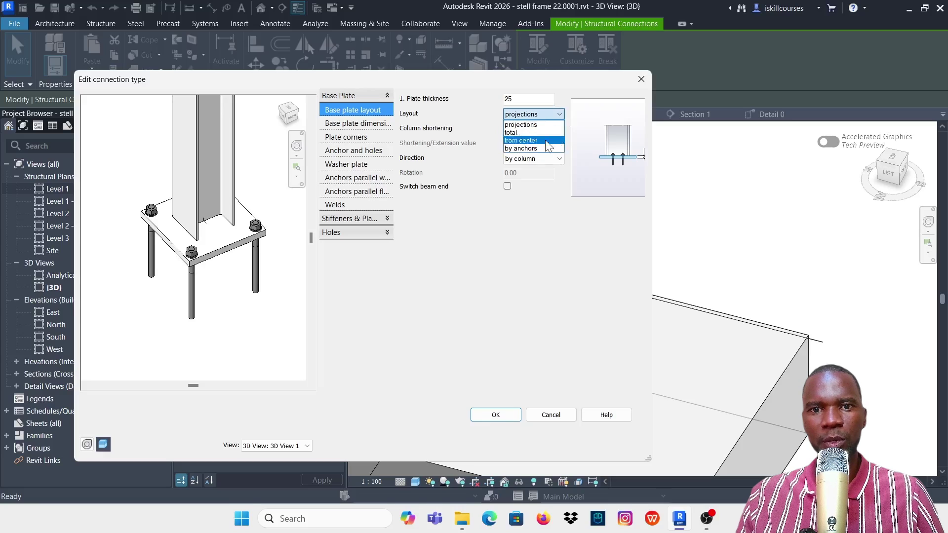
{"action": "left_click", "coordinate": [521, 125]}
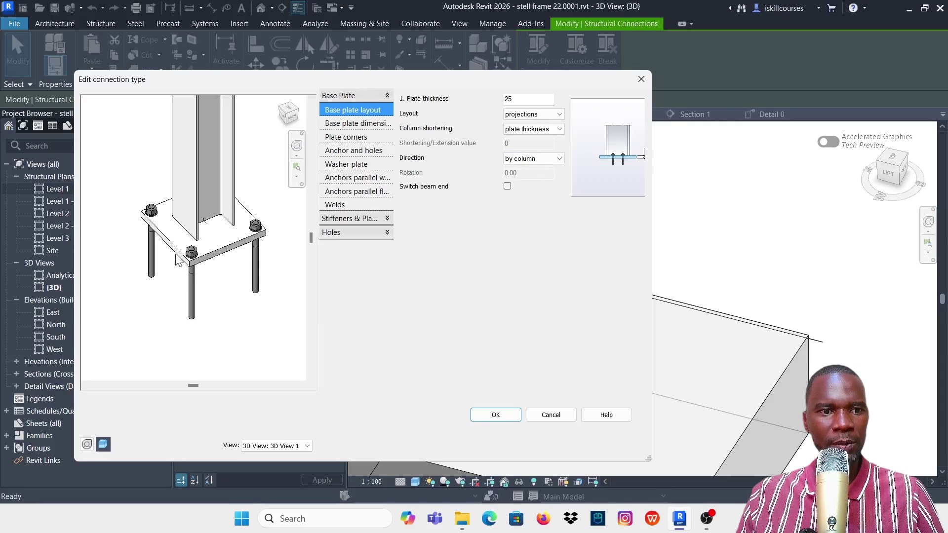
{"action": "left_click", "coordinate": [558, 129]}
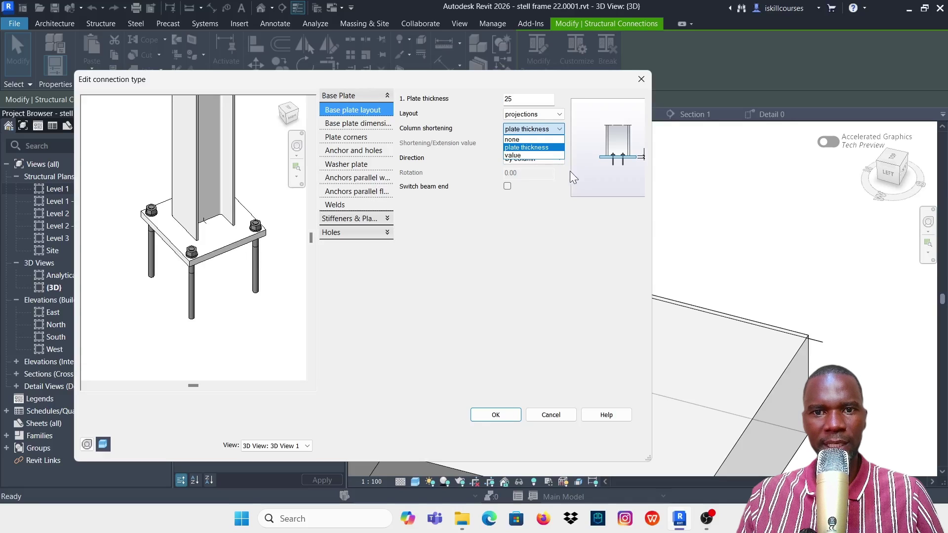
{"action": "left_click", "coordinate": [533, 148]}
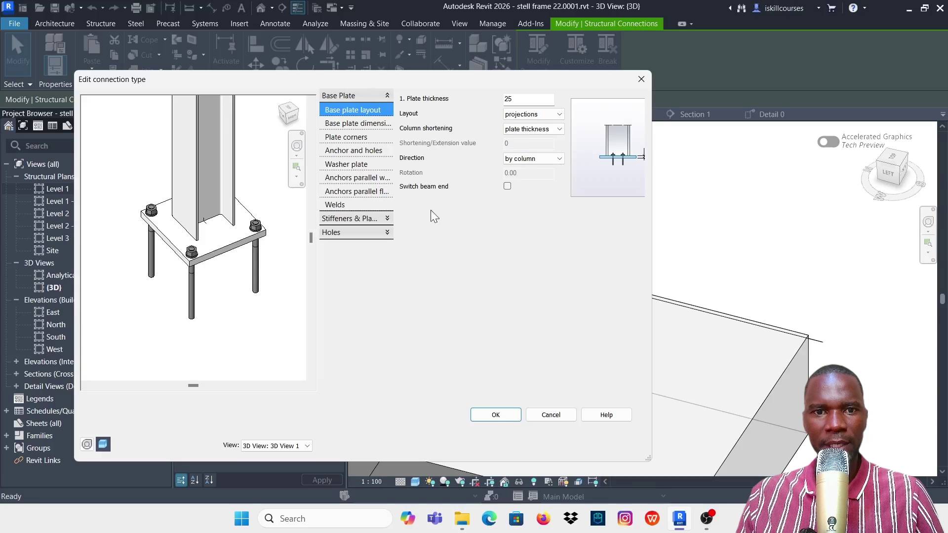
Set the base plate's equal projections to 80 and update the preview
{"action": "left_click", "coordinate": [351, 123]}
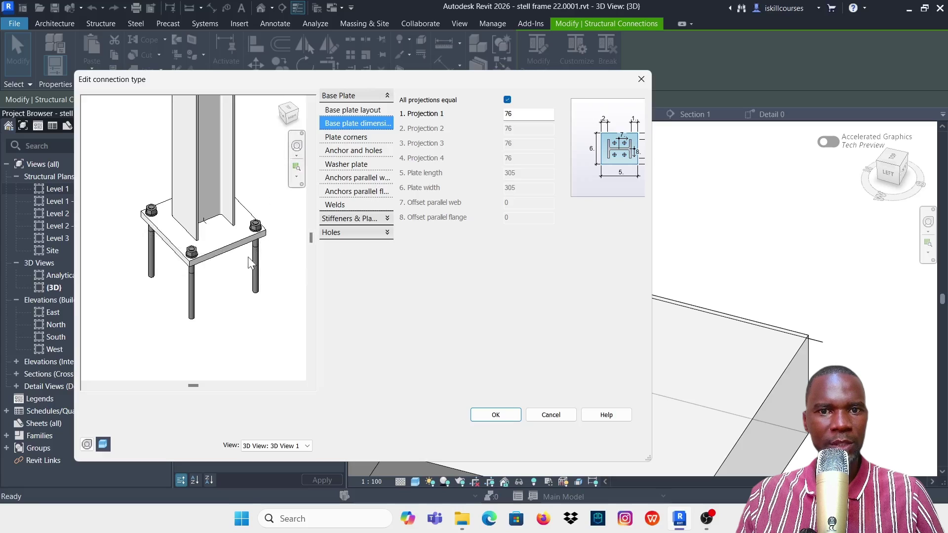
{"action": "double_click", "coordinate": [514, 114]}
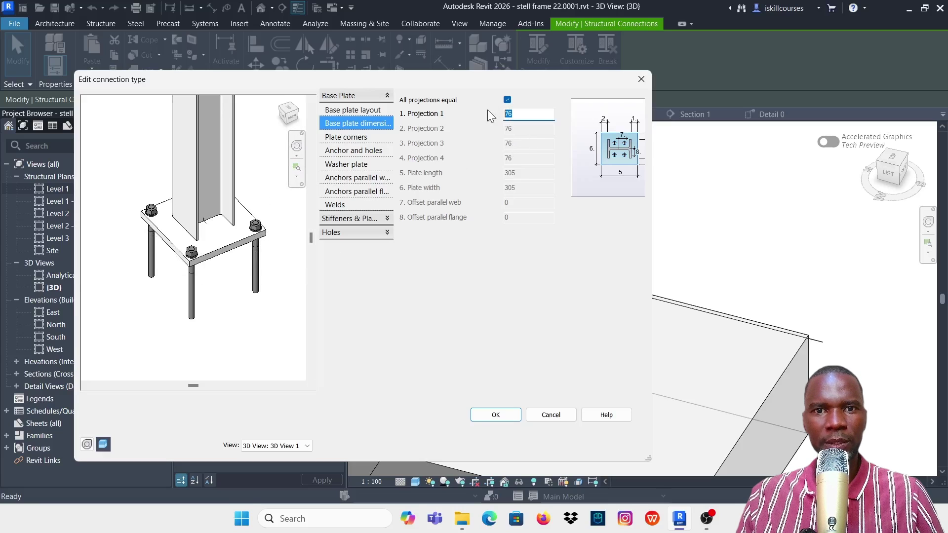
{"action": "type", "text": "80"}
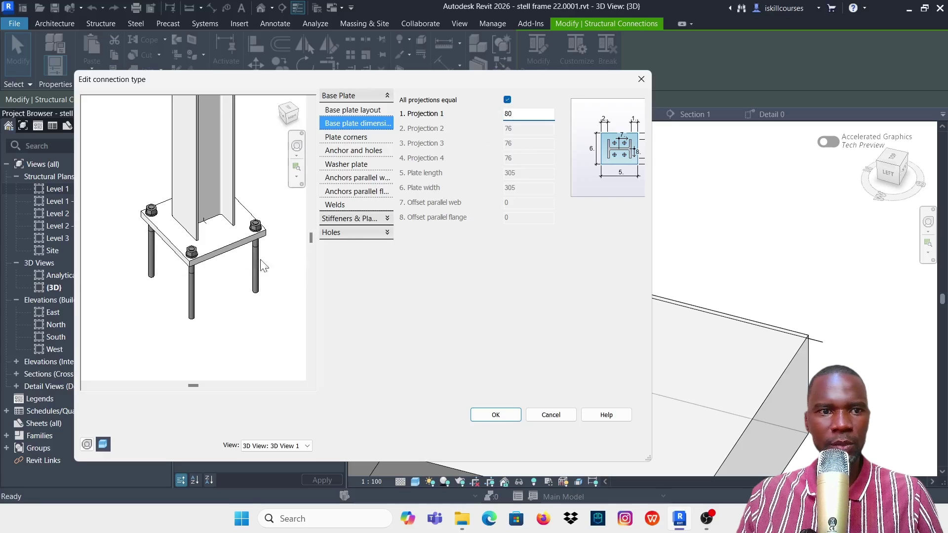
{"action": "left_click", "coordinate": [359, 111]}
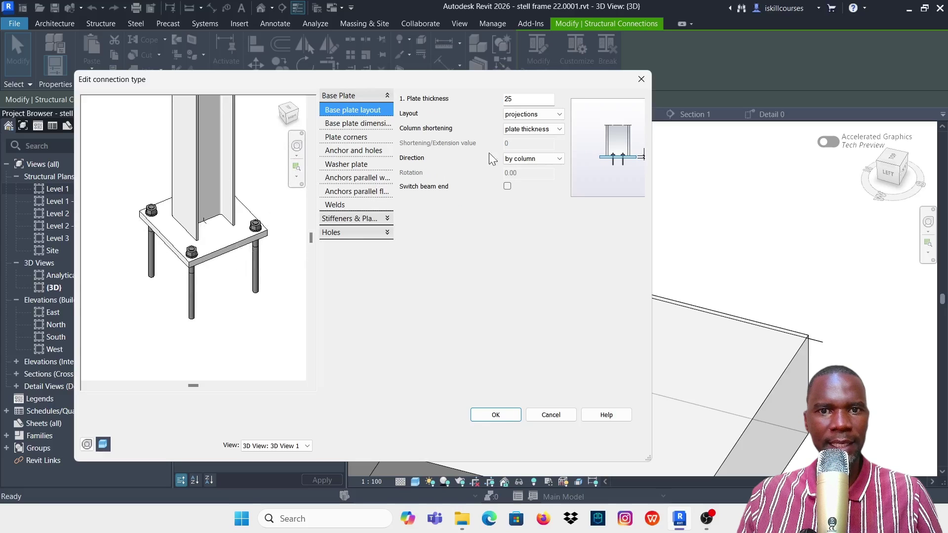
Set the base plate's Projection 1 to 100 with all projections kept equal, and update the preview
{"action": "left_click", "coordinate": [357, 123]}
{"action": "double_click", "coordinate": [526, 112]}
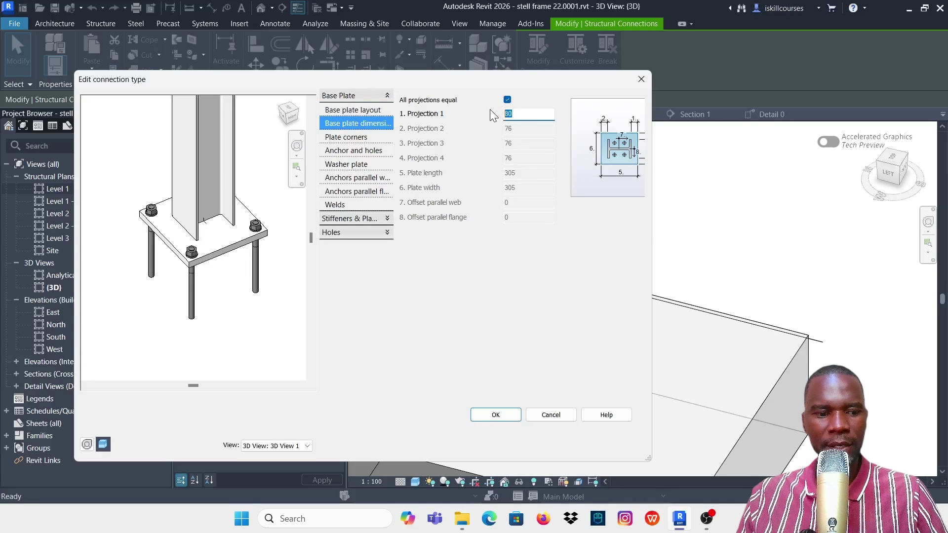
{"action": "type", "text": "100"}
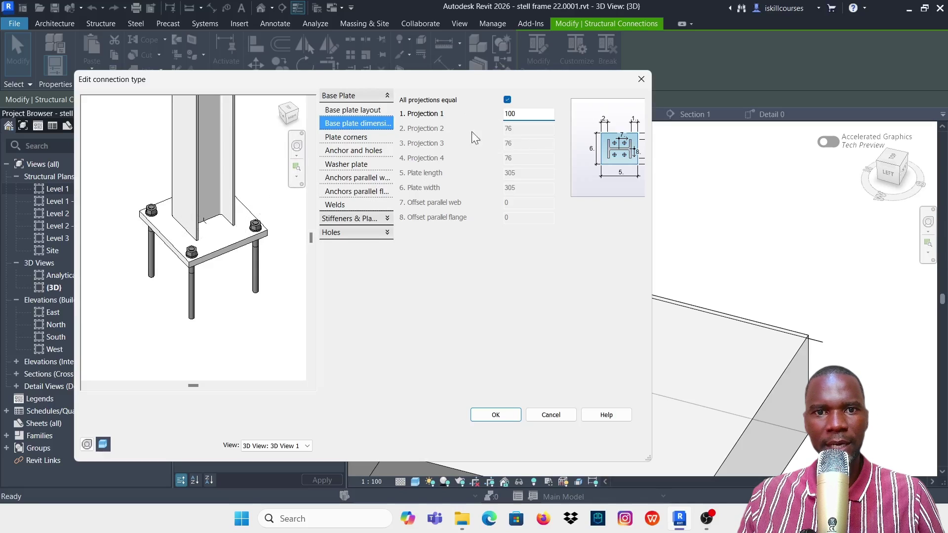
{"action": "left_click", "coordinate": [350, 109]}
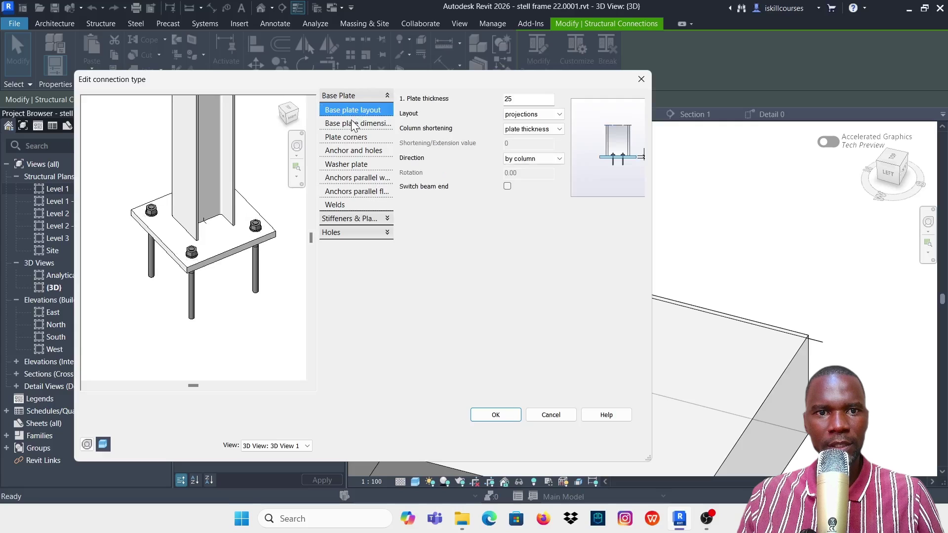
{"action": "left_click", "coordinate": [354, 124]}
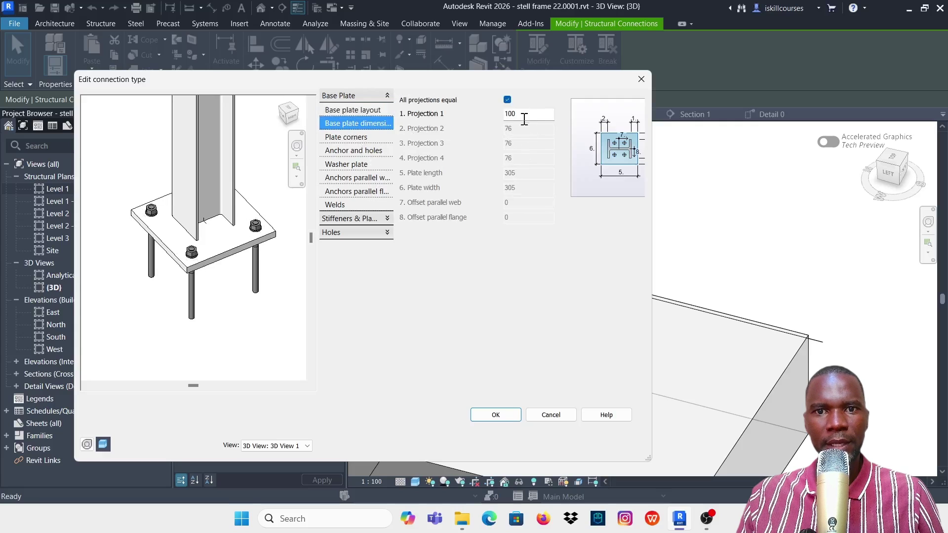
Look over the plate corner settings and change the base plate's anchor type to HOLDING DOWN BOLTS
{"action": "left_click", "coordinate": [345, 138]}
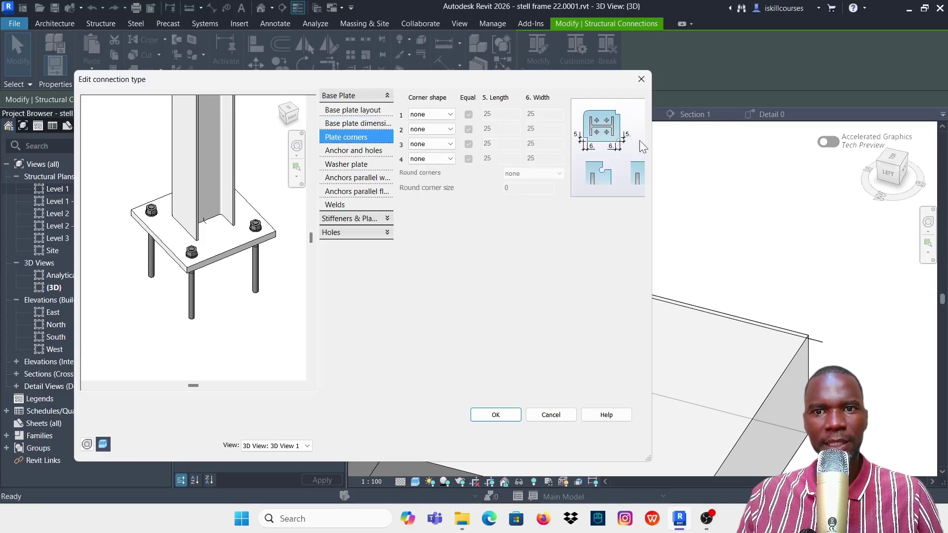
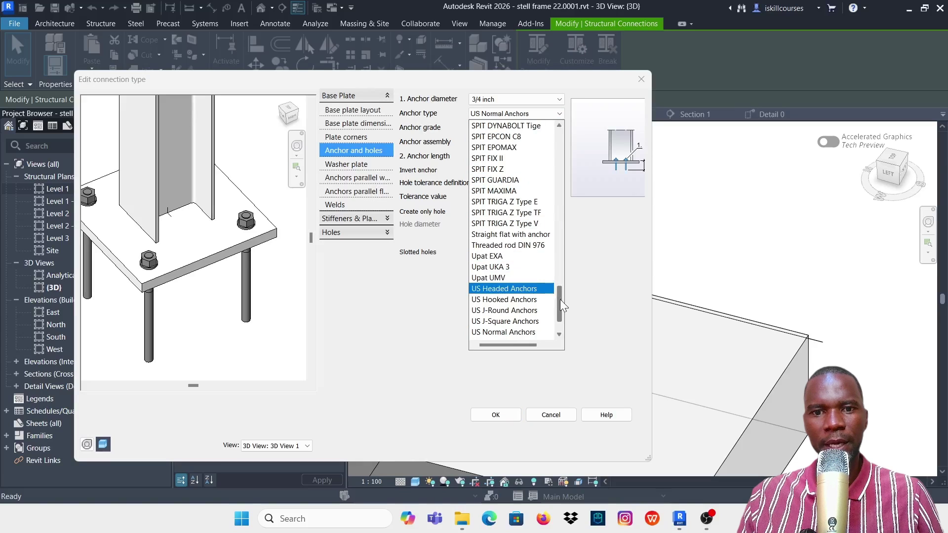
{"action": "left_click_drag", "start_coordinate": [559, 300], "coordinate": [572, 319]}
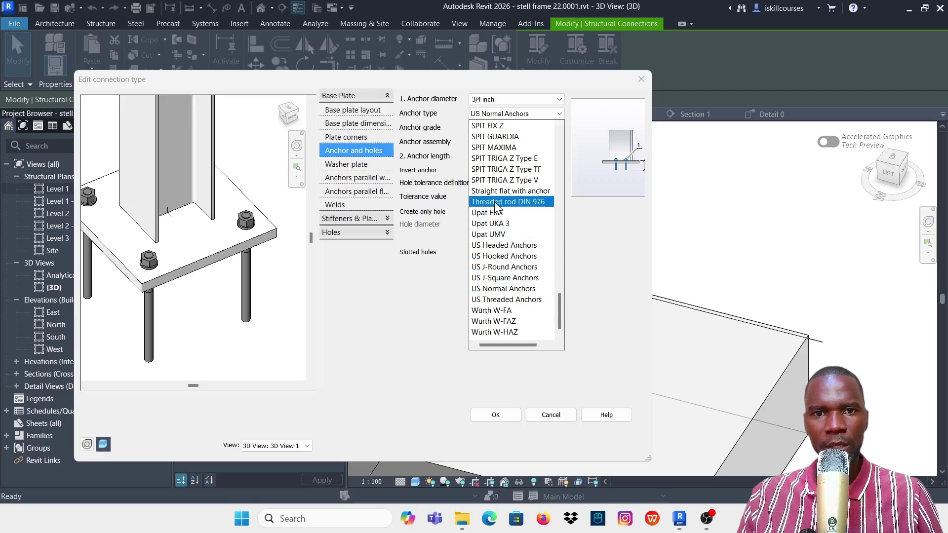
{"action": "scroll", "coordinate": [499, 207], "scroll_direction": "up", "scroll_amount": 15}
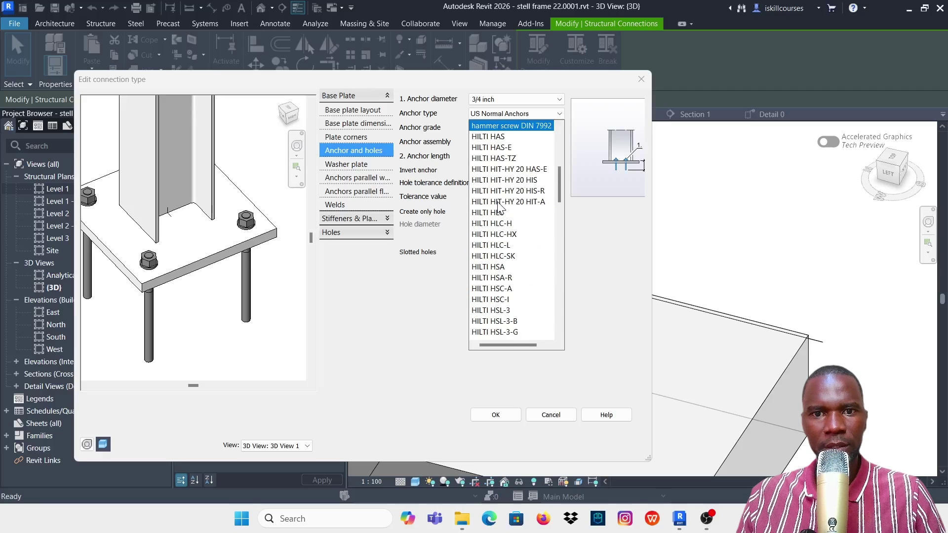
{"action": "scroll", "coordinate": [504, 178], "scroll_direction": "down", "scroll_amount": 10}
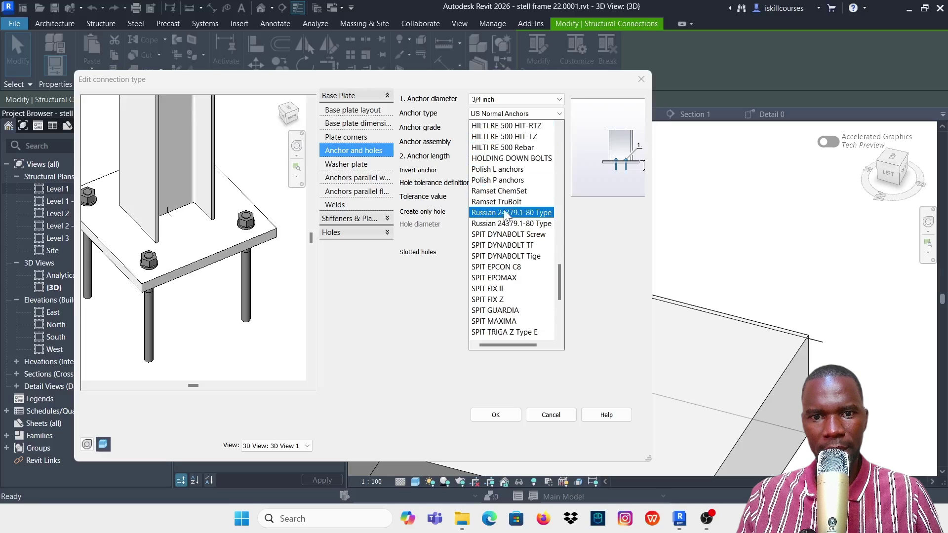
{"action": "scroll", "coordinate": [503, 209], "scroll_direction": "down", "scroll_amount": 5}
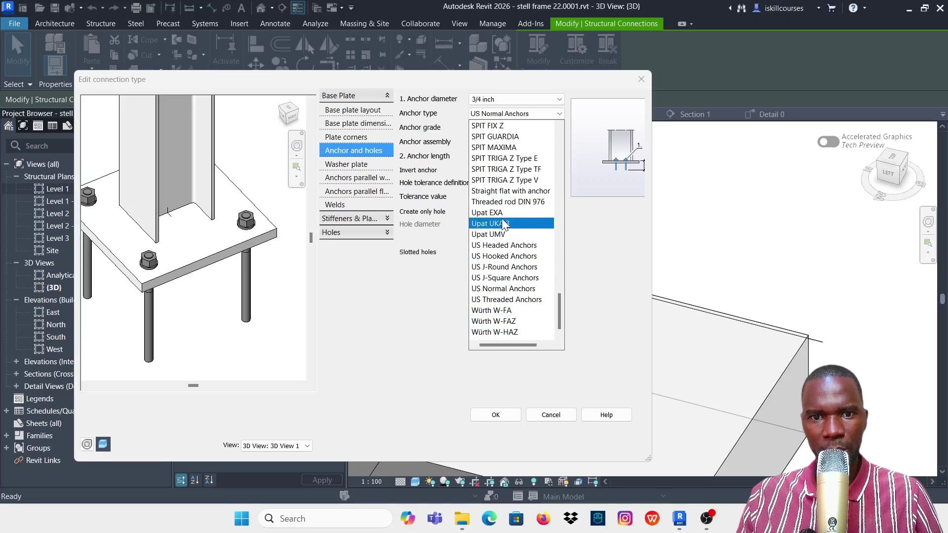
{"action": "scroll", "coordinate": [506, 237], "scroll_direction": "up", "scroll_amount": 4}
{"action": "scroll", "coordinate": [505, 240], "scroll_direction": "up", "scroll_amount": 3}
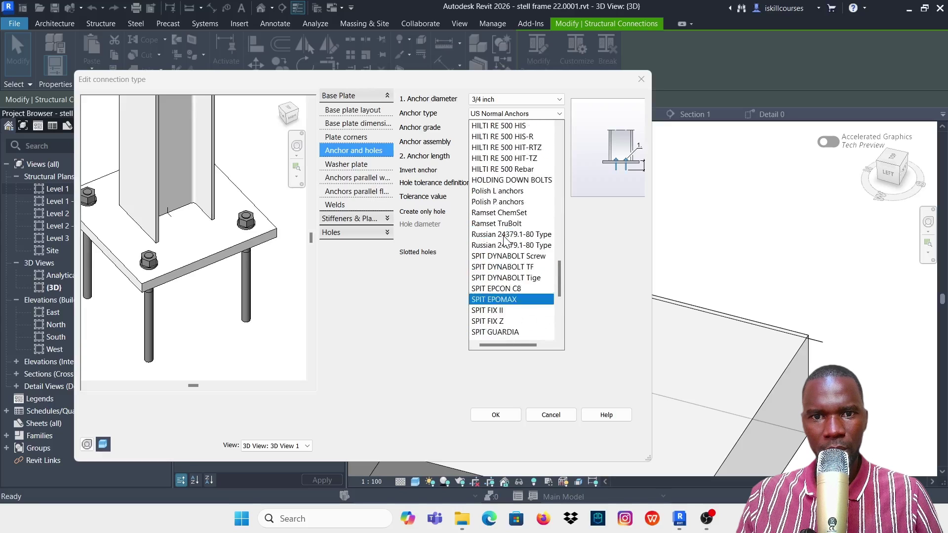
{"action": "left_click", "coordinate": [510, 213]}
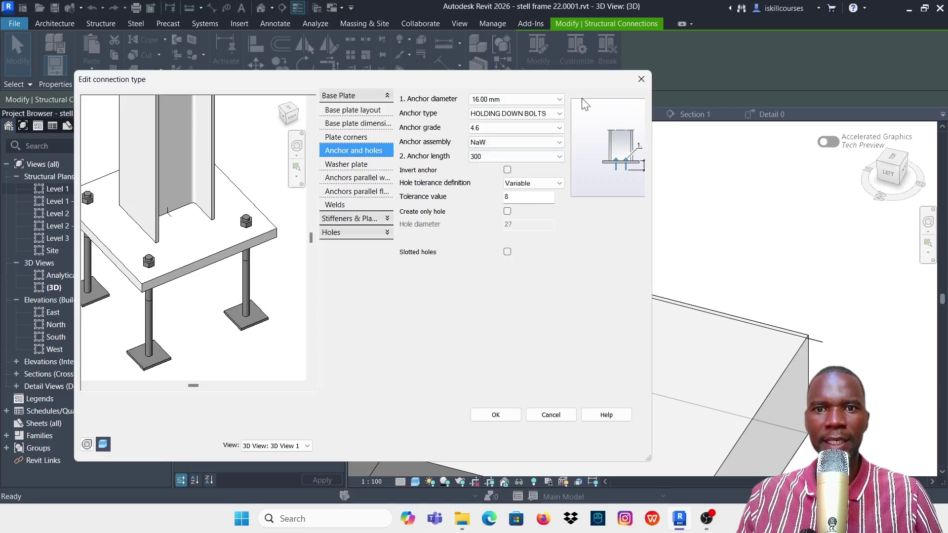
Keep the holding down bolts' anchor diameter at 16.00 mm and set the anchor grade to 8.8
{"action": "left_click", "coordinate": [555, 100]}
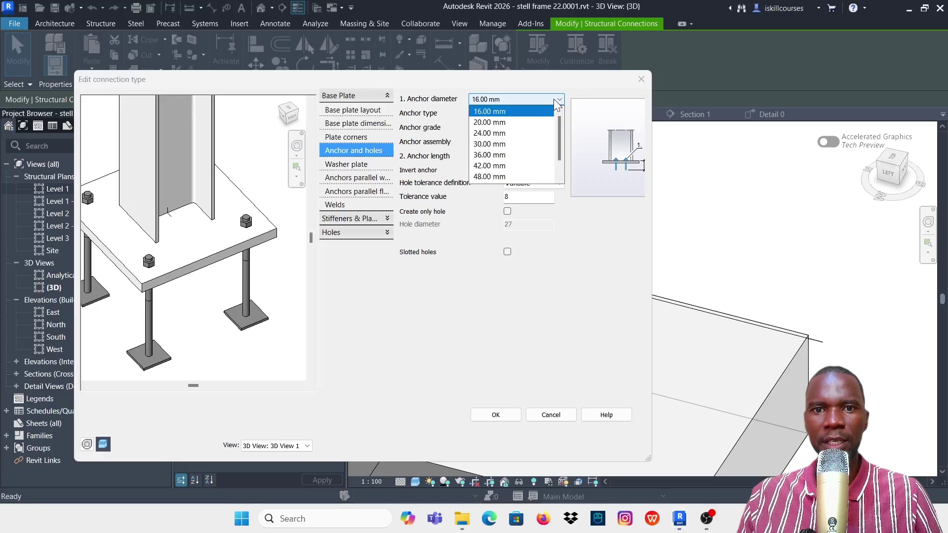
{"action": "left_click", "coordinate": [490, 111]}
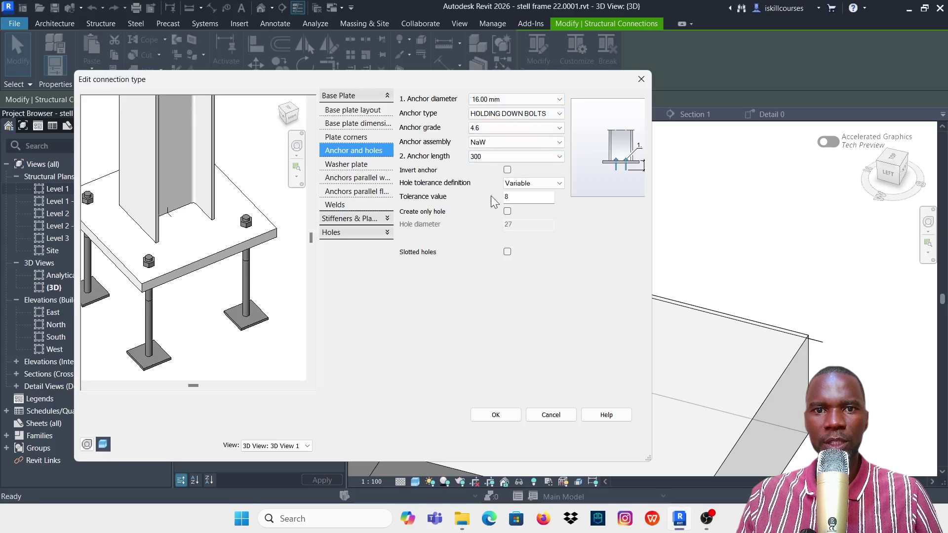
{"action": "left_click", "coordinate": [555, 129]}
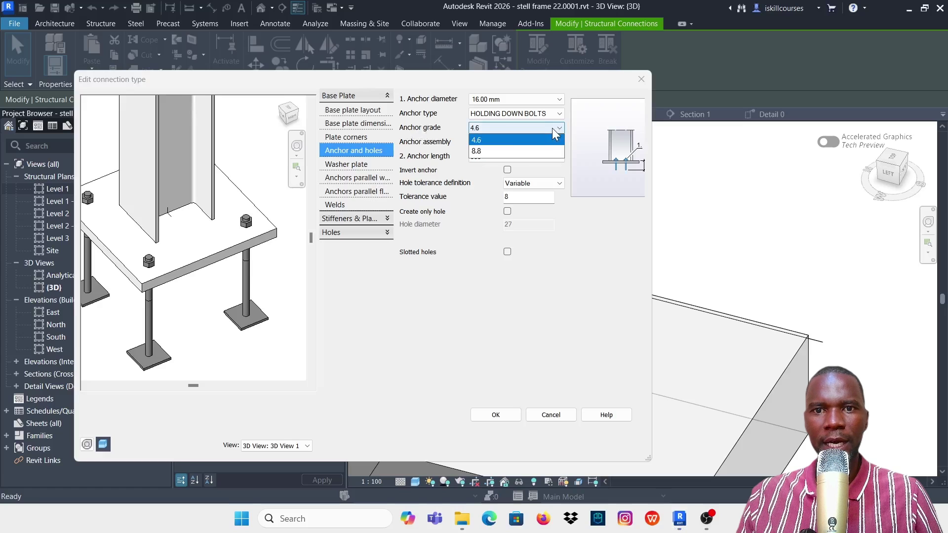
{"action": "left_click", "coordinate": [485, 150]}
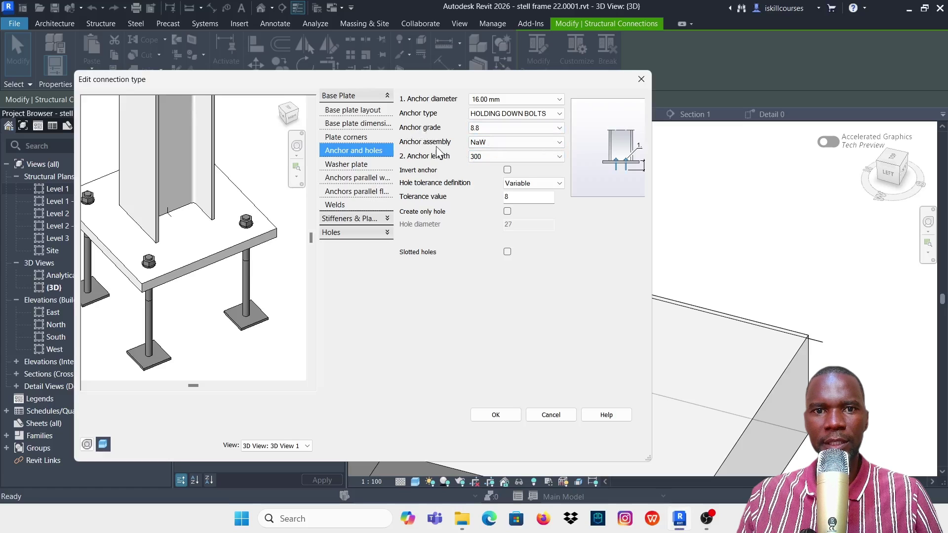
Choose the NaW anchor assembly and an anchor length of 300 for the base plate anchors
{"action": "left_click", "coordinate": [559, 143]}
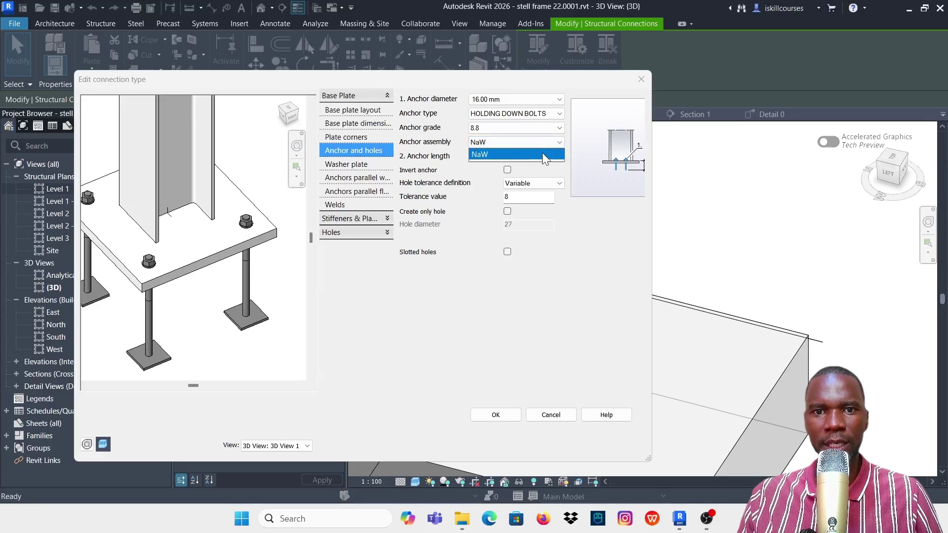
{"action": "left_click", "coordinate": [554, 154]}
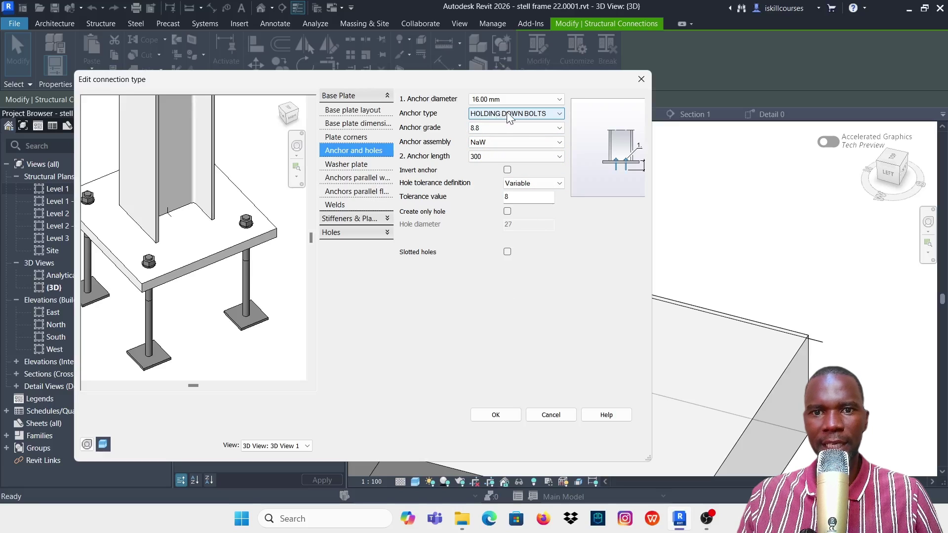
{"action": "left_click", "coordinate": [556, 157]}
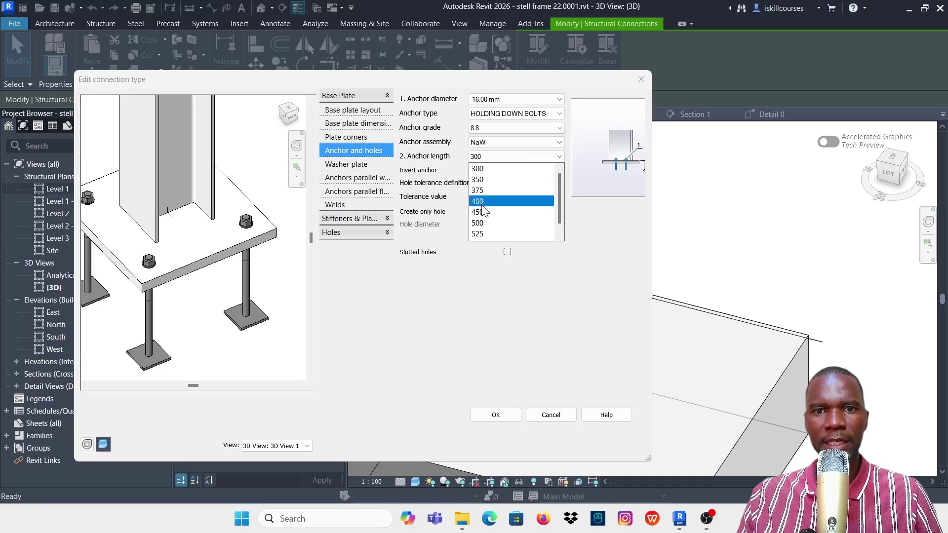
{"action": "left_click", "coordinate": [485, 170]}
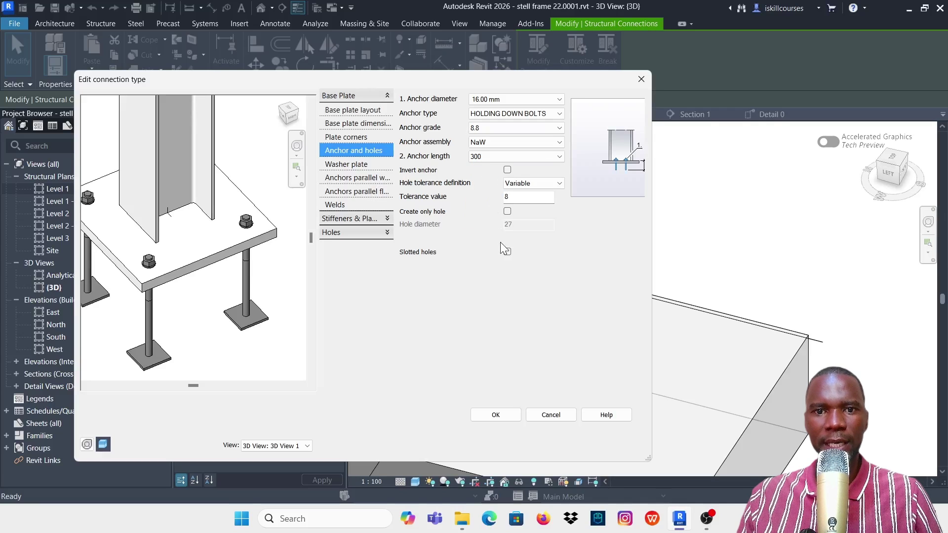
Try creating only holes in the base plate instead of anchors, check the preview, and turn the option back off
{"action": "scroll", "coordinate": [290, 299], "scroll_direction": "down", "scroll_amount": 2}
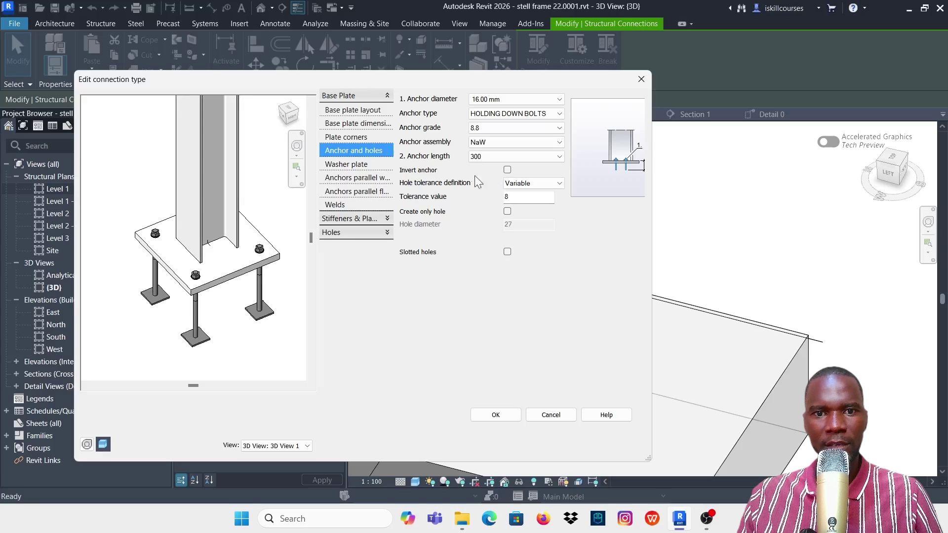
{"action": "left_click", "coordinate": [508, 210]}
{"action": "scroll", "coordinate": [266, 277], "scroll_direction": "up", "scroll_amount": 4}
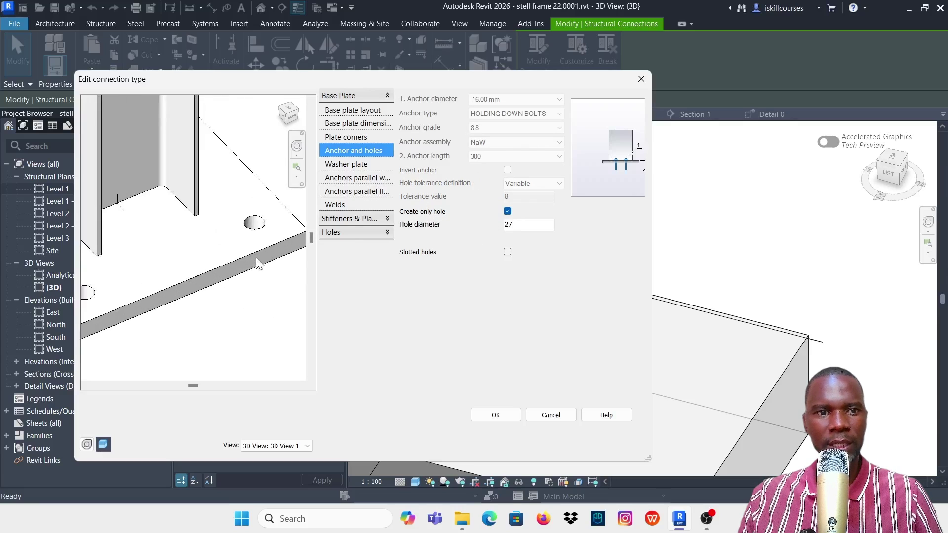
{"action": "left_click", "coordinate": [507, 212]}
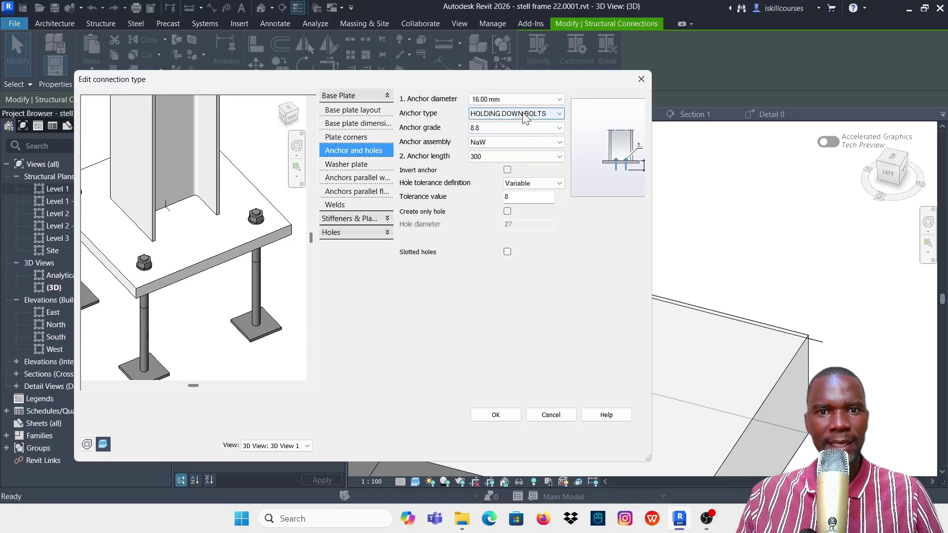
Try adding washer plates under the anchor nuts, check them in the preview, and remove them again
{"action": "left_click", "coordinate": [341, 165]}
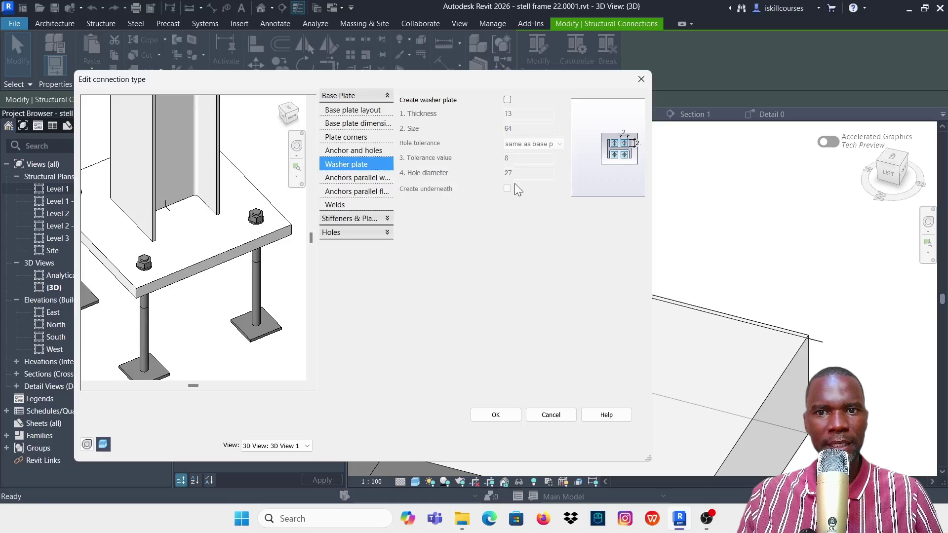
{"action": "scroll", "coordinate": [250, 271], "scroll_direction": "down", "scroll_amount": 3}
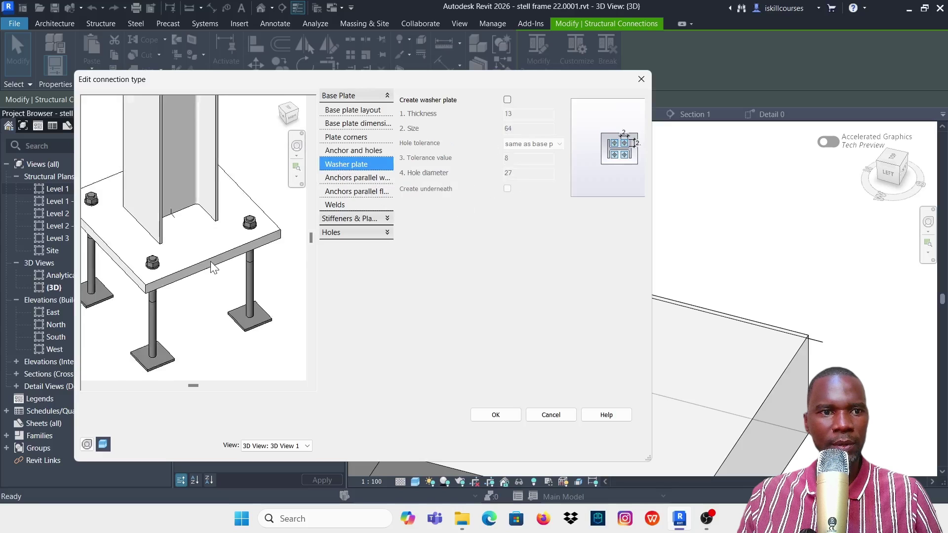
{"action": "left_click", "coordinate": [508, 101]}
{"action": "scroll", "coordinate": [167, 242], "scroll_direction": "up", "scroll_amount": 5}
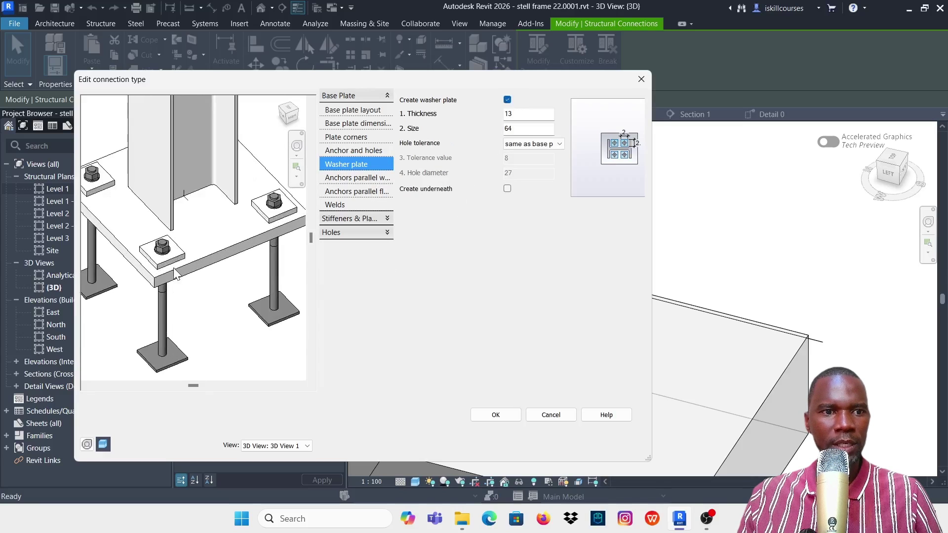
{"action": "left_click", "coordinate": [507, 100]}
Set the intermediate distance of the anchors parallel to the web to 200 and update the preview
{"action": "left_click", "coordinate": [342, 177]}
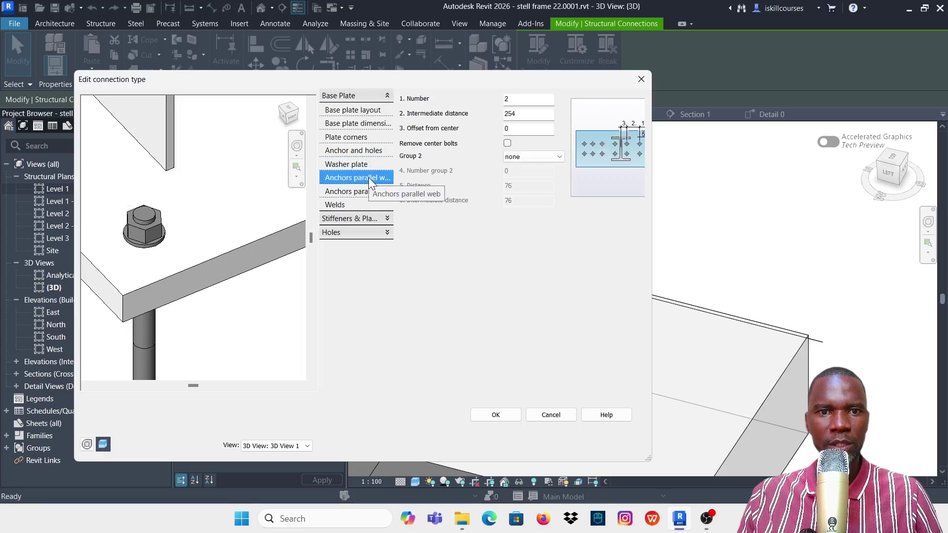
{"action": "scroll", "coordinate": [159, 218], "scroll_direction": "down", "scroll_amount": 5}
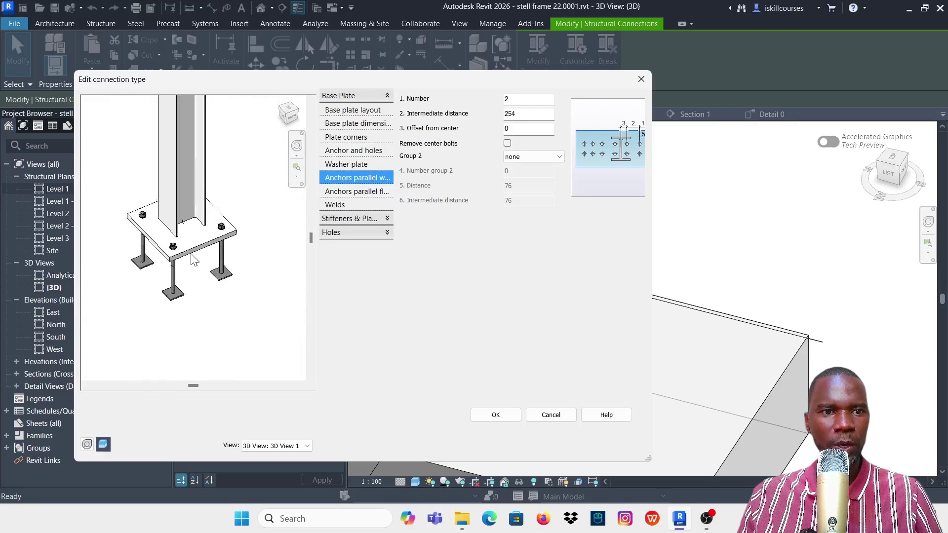
{"action": "scroll", "coordinate": [174, 252], "scroll_direction": "up", "scroll_amount": 2}
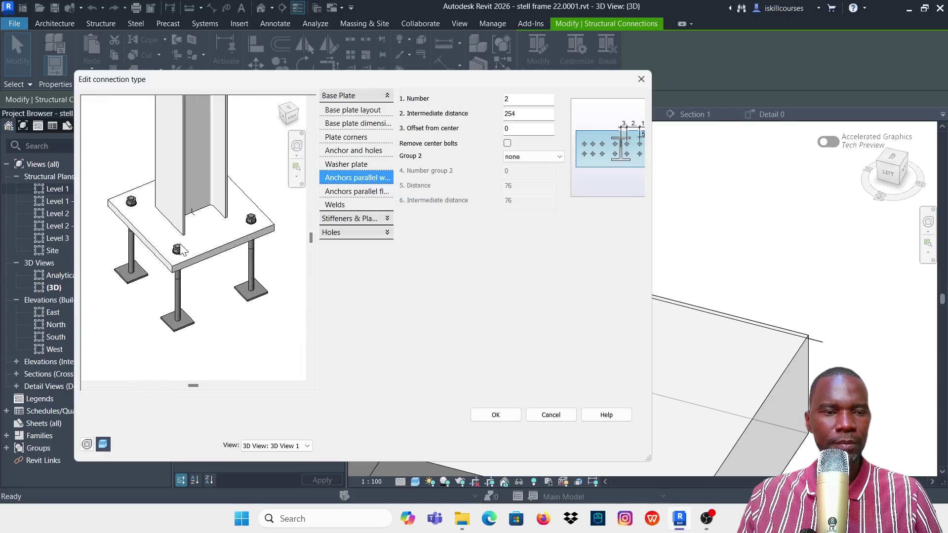
{"action": "double_click", "coordinate": [518, 100]}
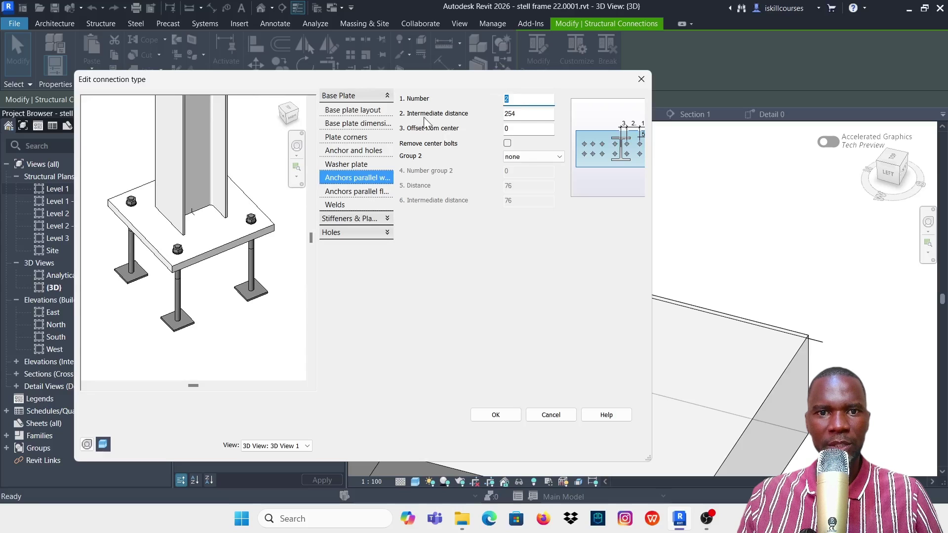
{"action": "key", "text": "Tab"}
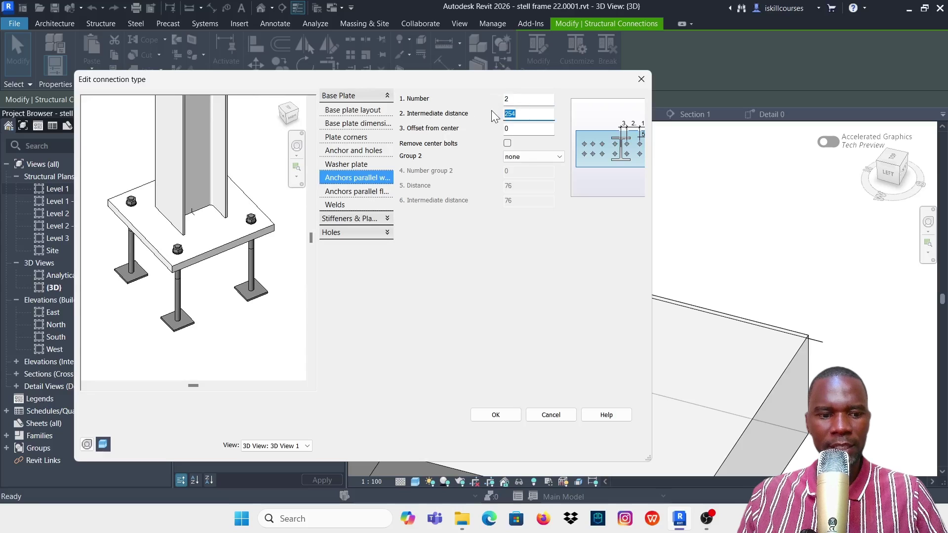
{"action": "type", "text": "200"}
{"action": "left_click", "coordinate": [529, 99]}
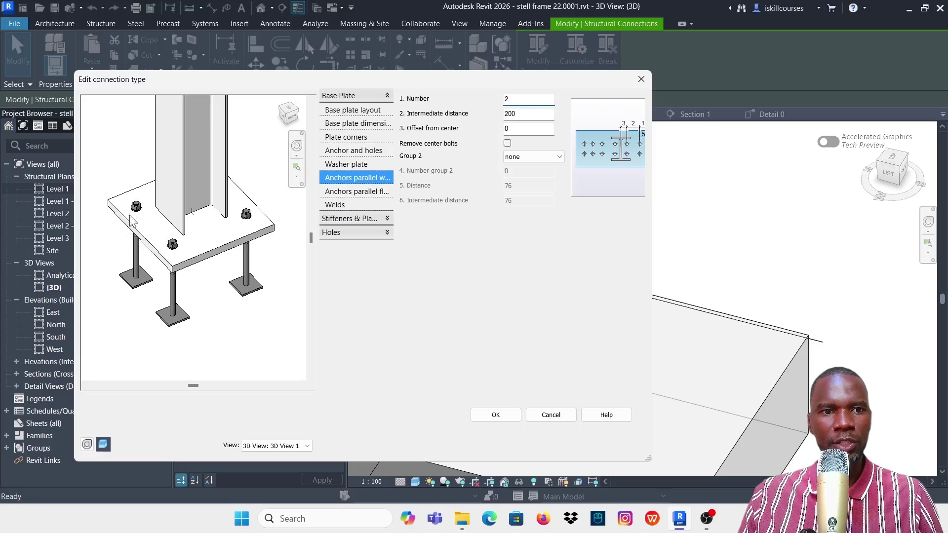
Set the intermediate distance of the anchors parallel to the web back to 254 and update the preview
{"action": "left_click", "coordinate": [536, 114]}
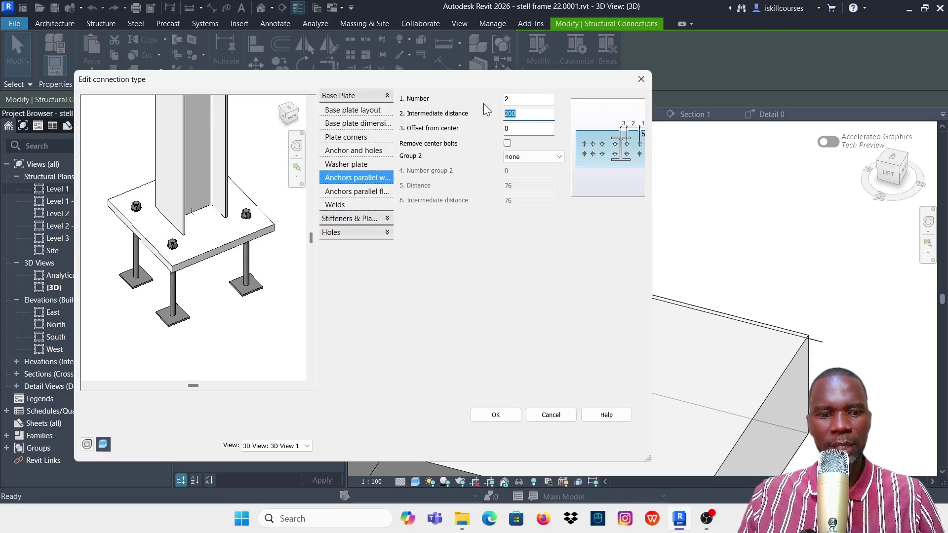
{"action": "type", "text": "254"}
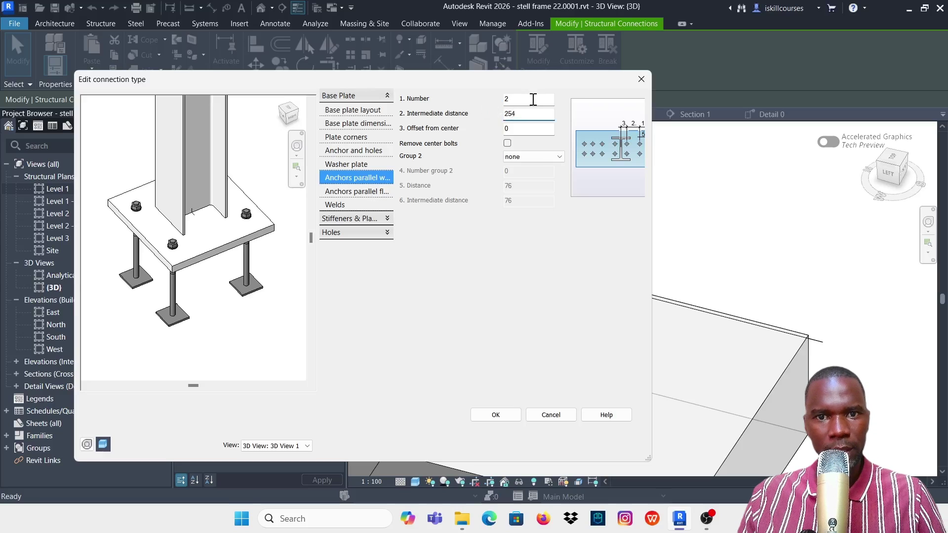
{"action": "left_click", "coordinate": [531, 98]}
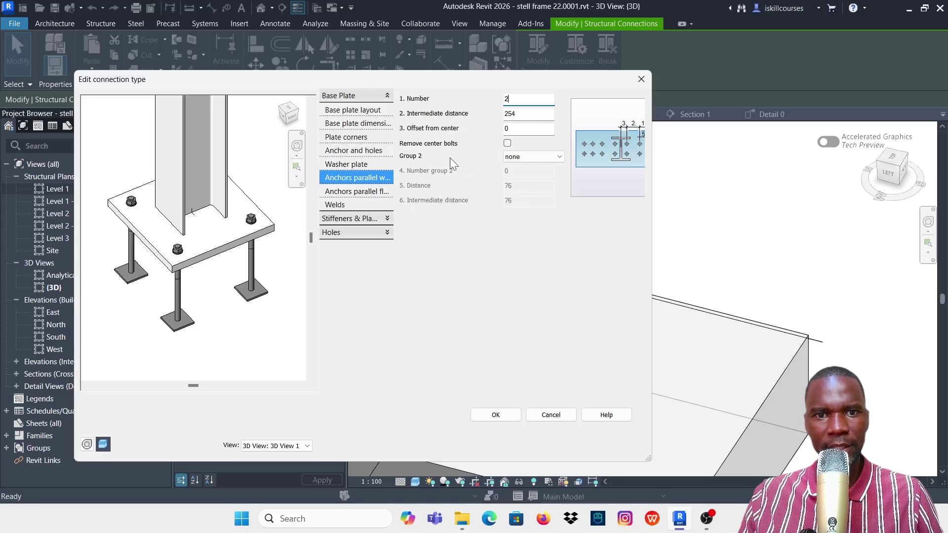
Try a second anchor group parallel to the web on both sides with number 1, and reset Group 2 to none
{"action": "left_click", "coordinate": [560, 155]}
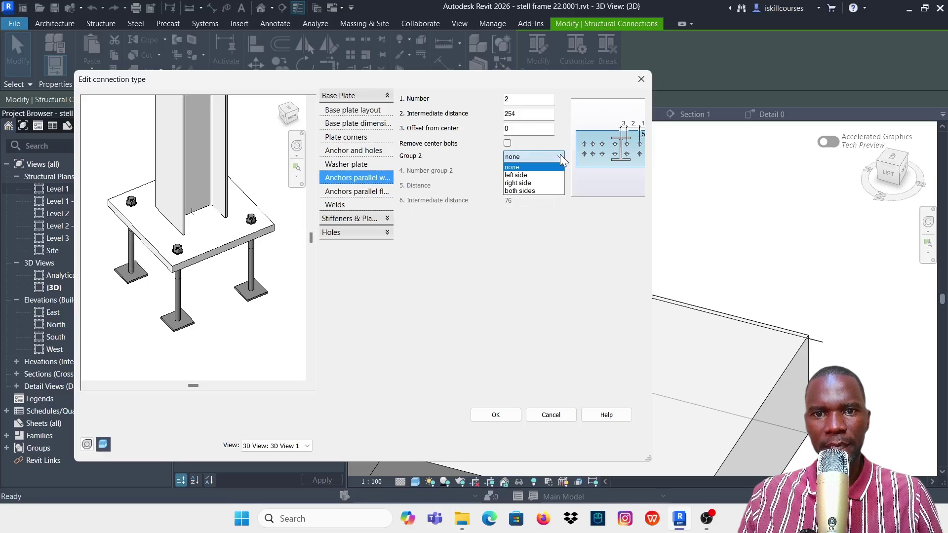
{"action": "left_click", "coordinate": [522, 191]}
{"action": "left_click", "coordinate": [522, 173]}
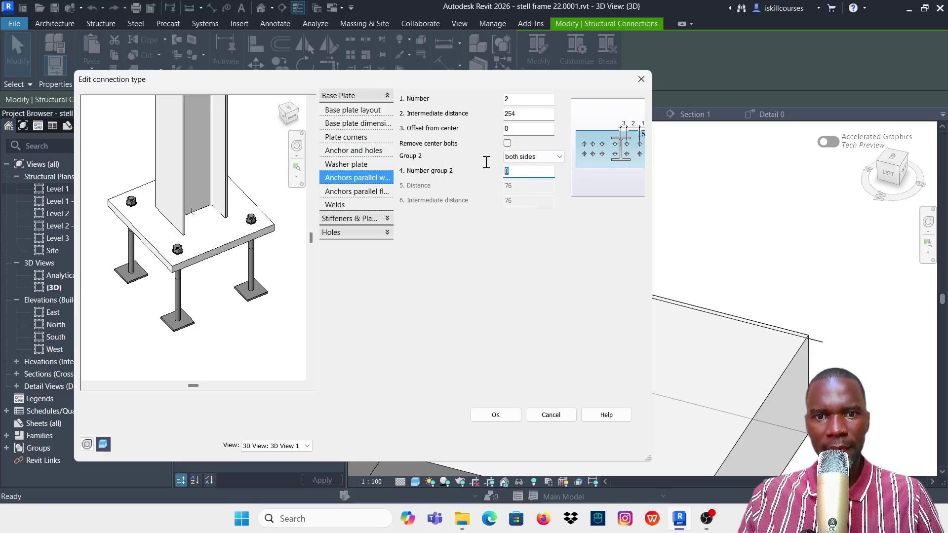
{"action": "left_click", "coordinate": [522, 129]}
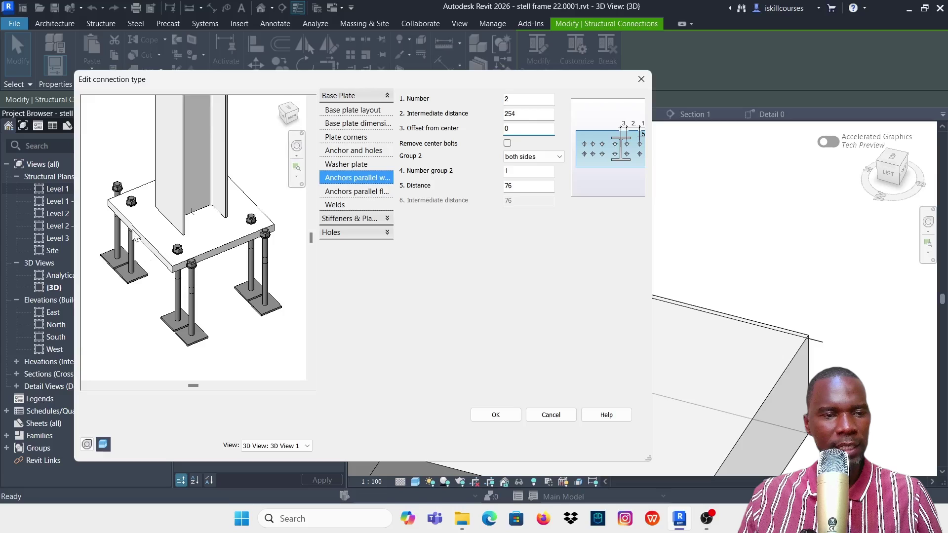
{"action": "left_click", "coordinate": [563, 157]}
{"action": "left_click", "coordinate": [519, 167]}
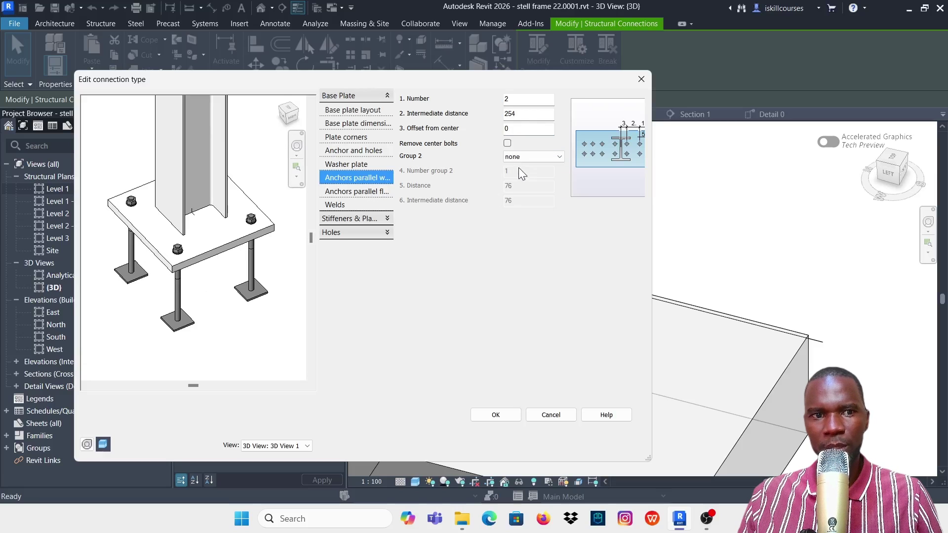
Set the intermediate distance of the anchors parallel to the flange to 200 and update the preview
{"action": "left_click", "coordinate": [351, 193]}
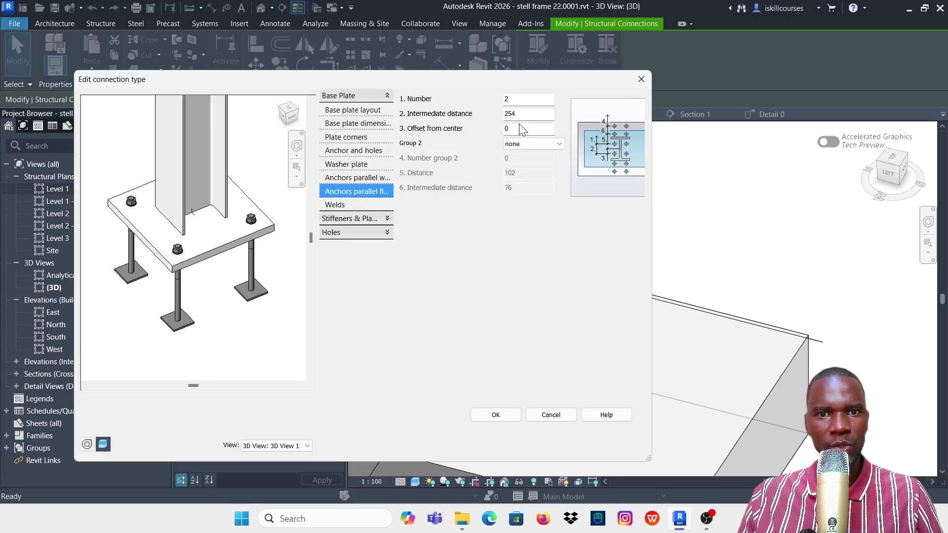
{"action": "left_click_drag", "start_coordinate": [525, 114], "coordinate": [491, 114]}
{"action": "type", "text": "20"}
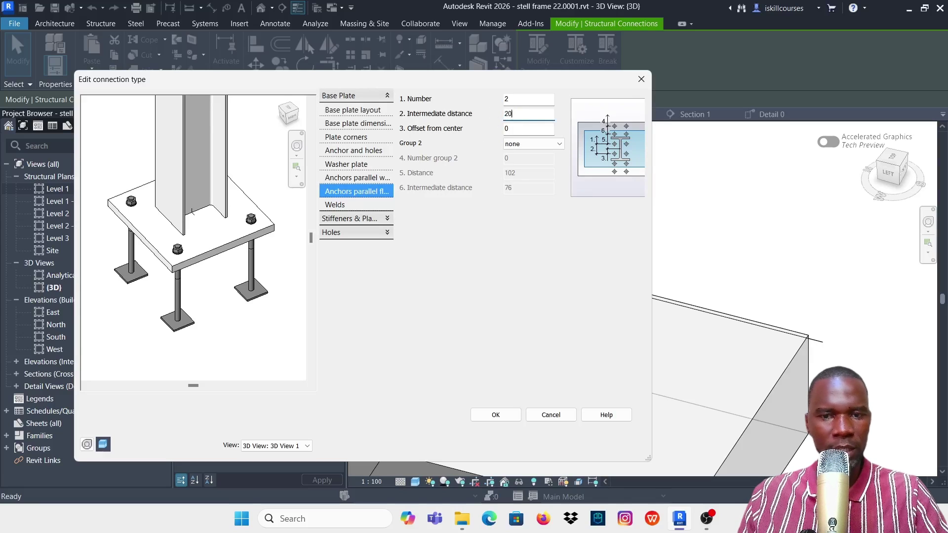
{"action": "type", "text": "0"}
{"action": "left_click", "coordinate": [519, 99]}
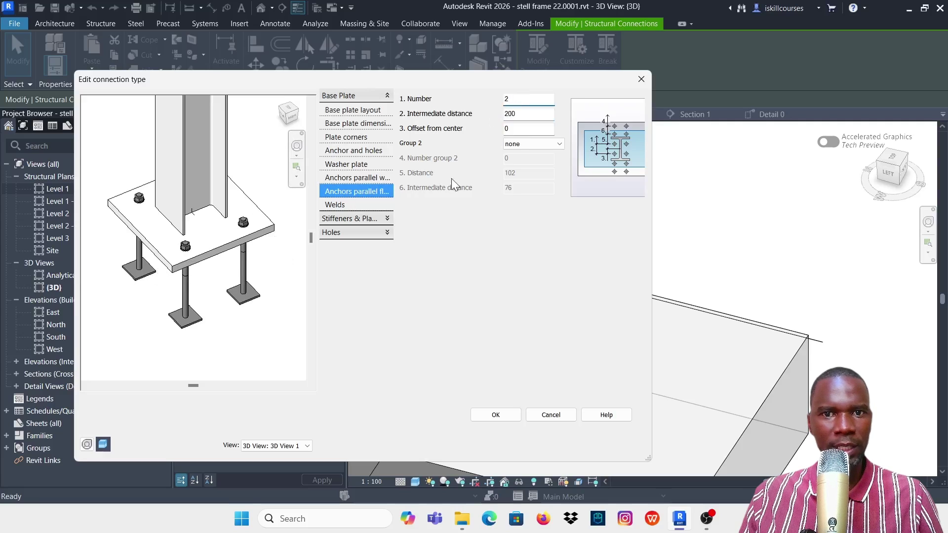
Set the intermediate distance of the anchors parallel to the flange back to 254 and update the preview
{"action": "left_click_drag", "start_coordinate": [523, 117], "coordinate": [492, 115]}
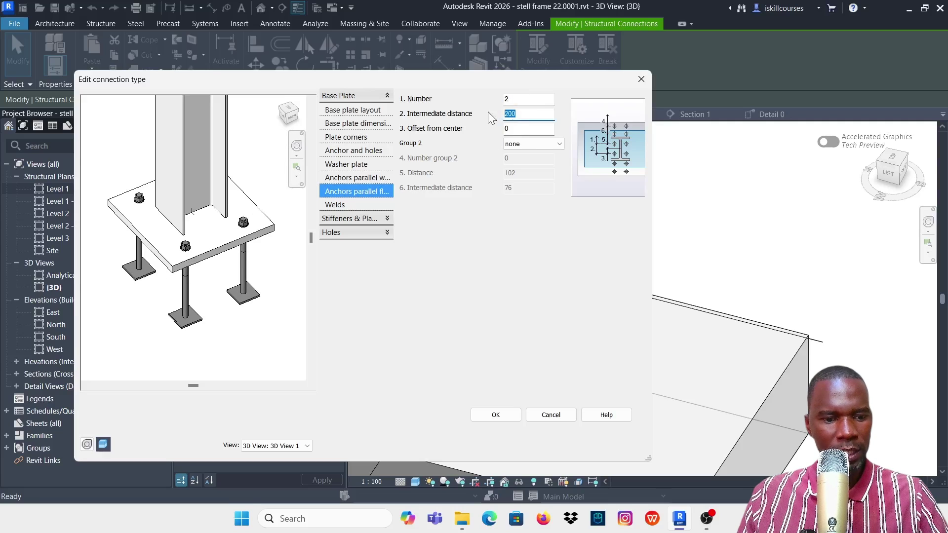
{"action": "type", "text": "254"}
{"action": "left_click", "coordinate": [520, 101]}
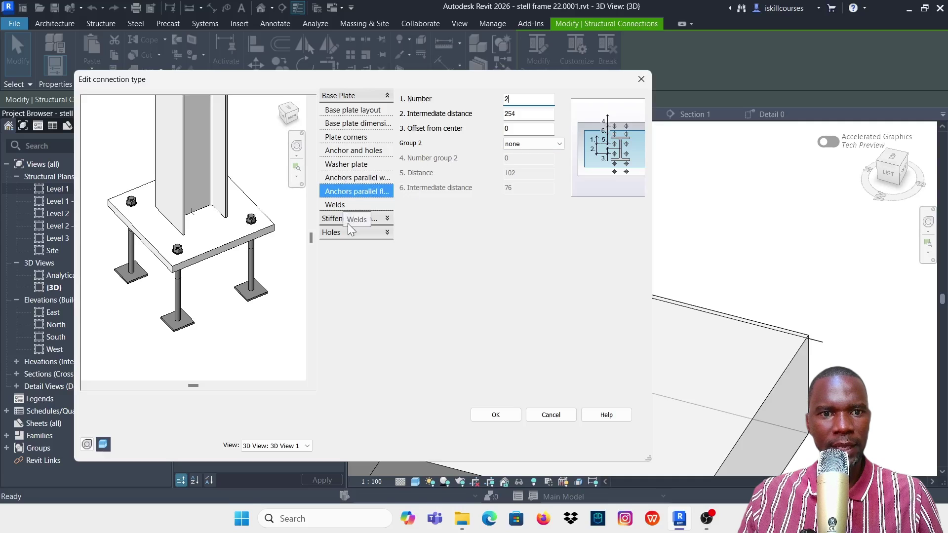
Review the base plate's weld settings and the weld types available at the web
{"action": "left_click", "coordinate": [339, 205]}
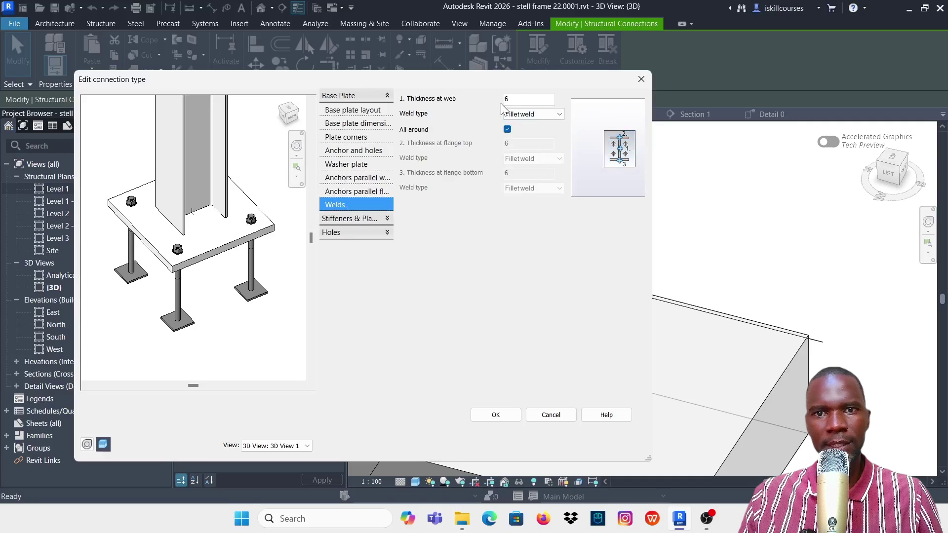
{"action": "left_click", "coordinate": [563, 115]}
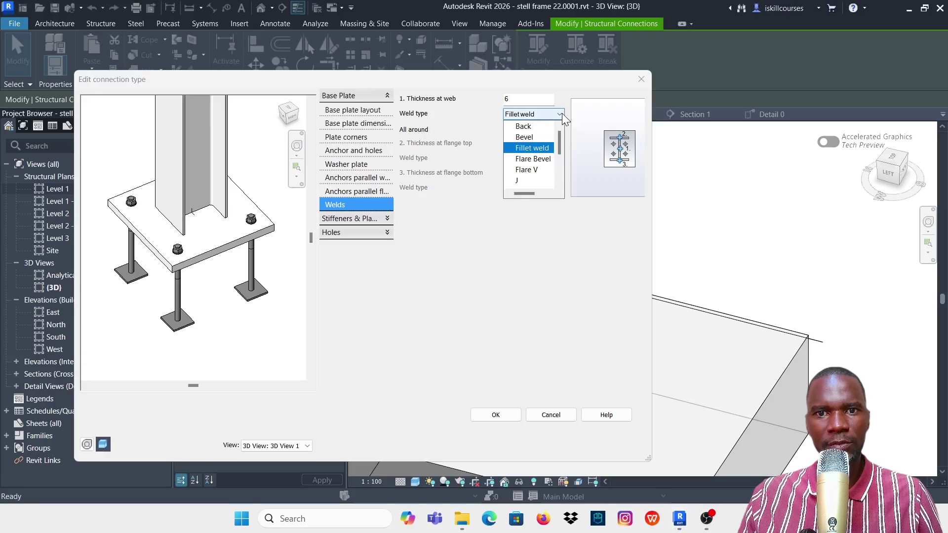
{"action": "left_click", "coordinate": [544, 99]}
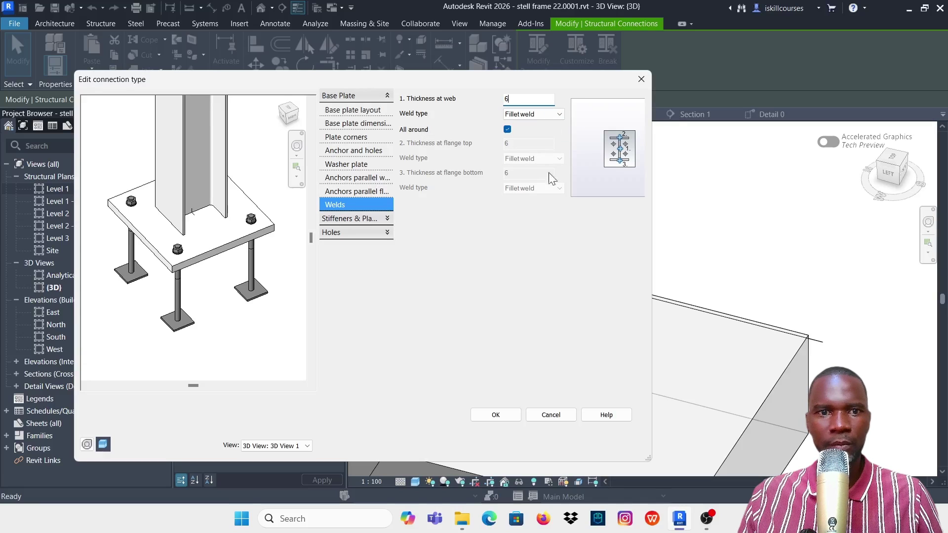
Try adding a leveling plate beneath the base plate, inspect it in the preview, and disable it again
{"action": "left_click", "coordinate": [359, 219]}
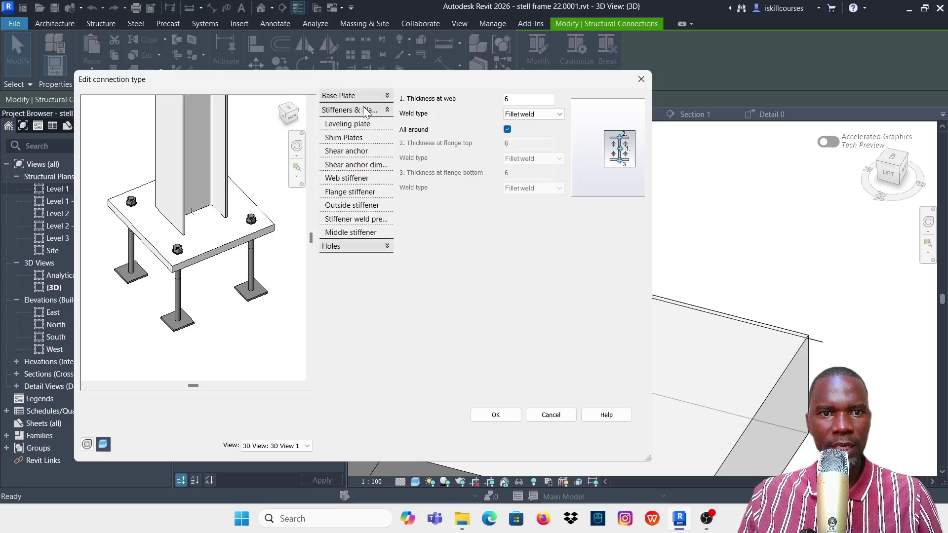
{"action": "left_click", "coordinate": [363, 127]}
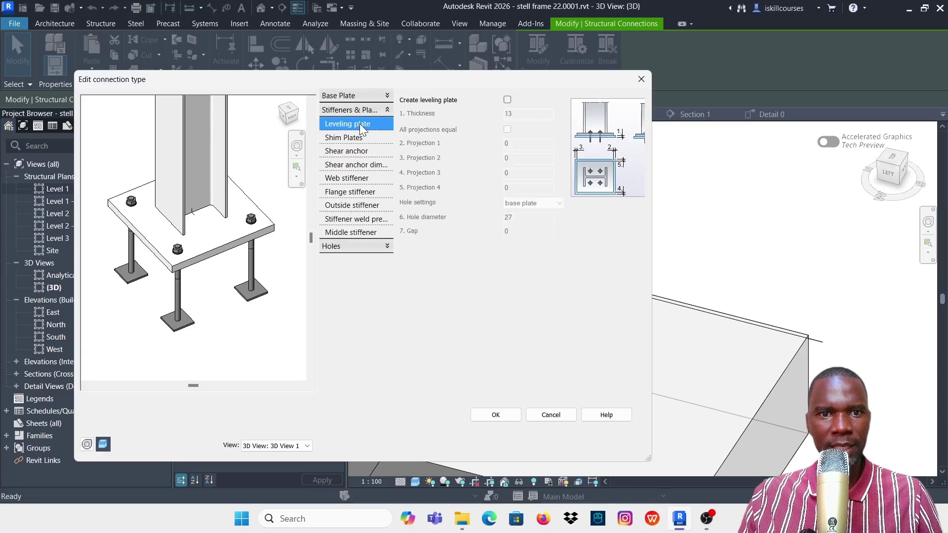
{"action": "left_click", "coordinate": [507, 100]}
{"action": "scroll", "coordinate": [173, 270], "scroll_direction": "up", "scroll_amount": 3}
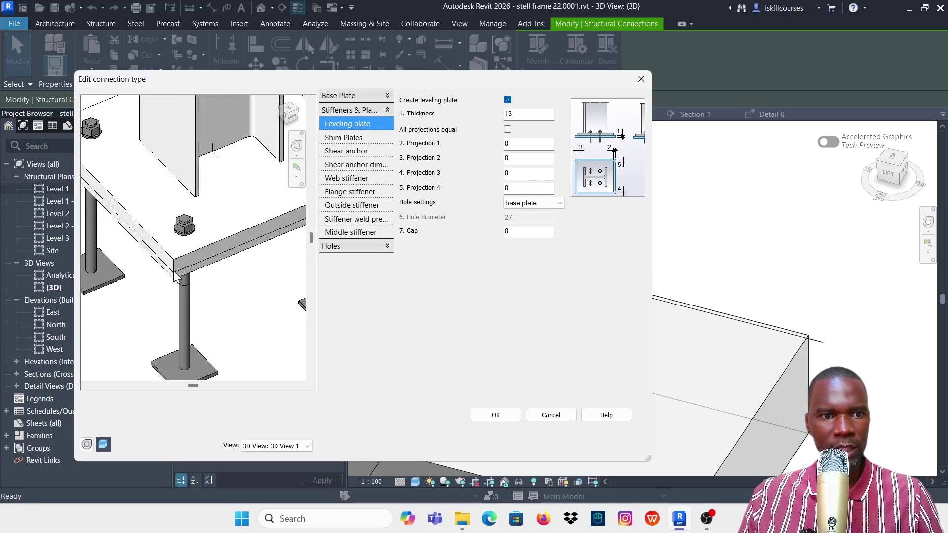
{"action": "scroll", "coordinate": [174, 270], "scroll_direction": "down", "scroll_amount": 3}
{"action": "middle_click_drag", "start_coordinate": [206, 275], "coordinate": [221, 251], "text": "shift"}
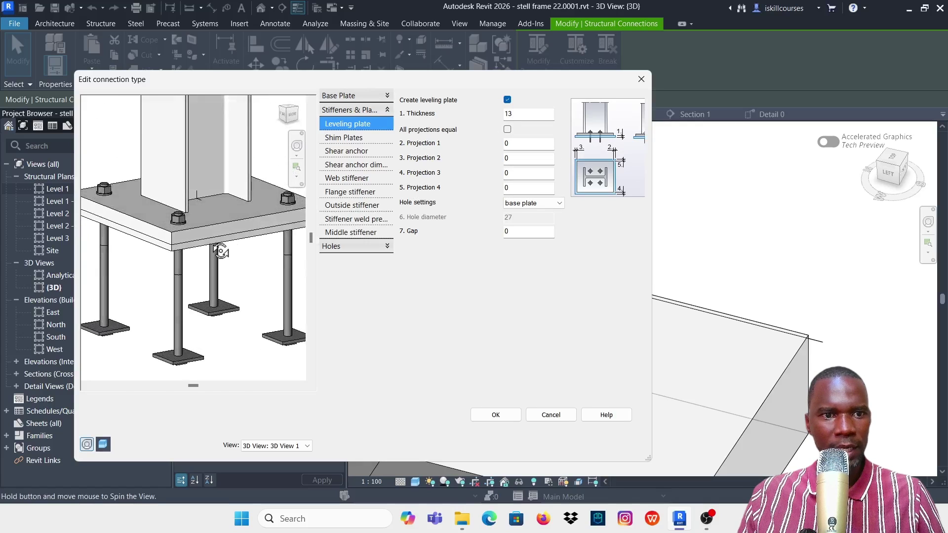
{"action": "left_click", "coordinate": [507, 99]}
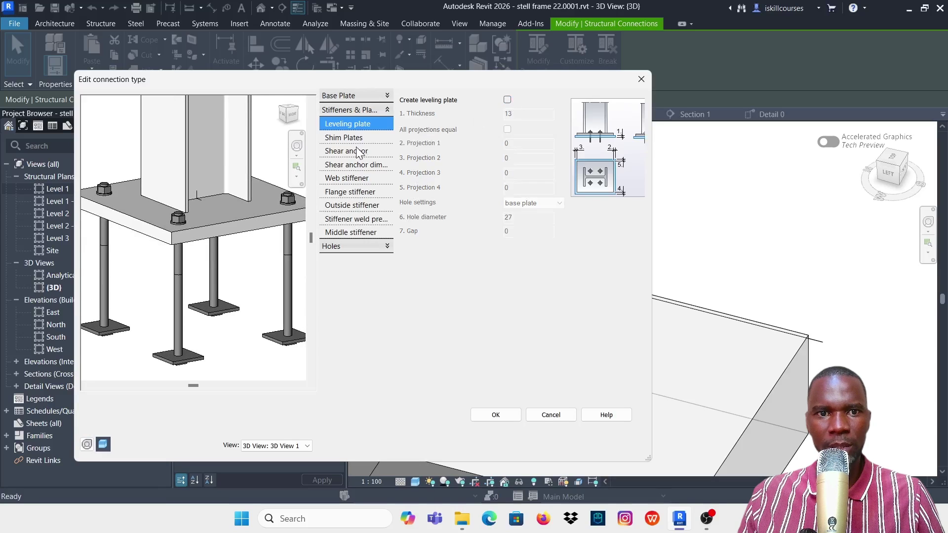
Review the base plate's shim plate, shear anchor and shear anchor dimension settings
{"action": "left_click", "coordinate": [351, 141]}
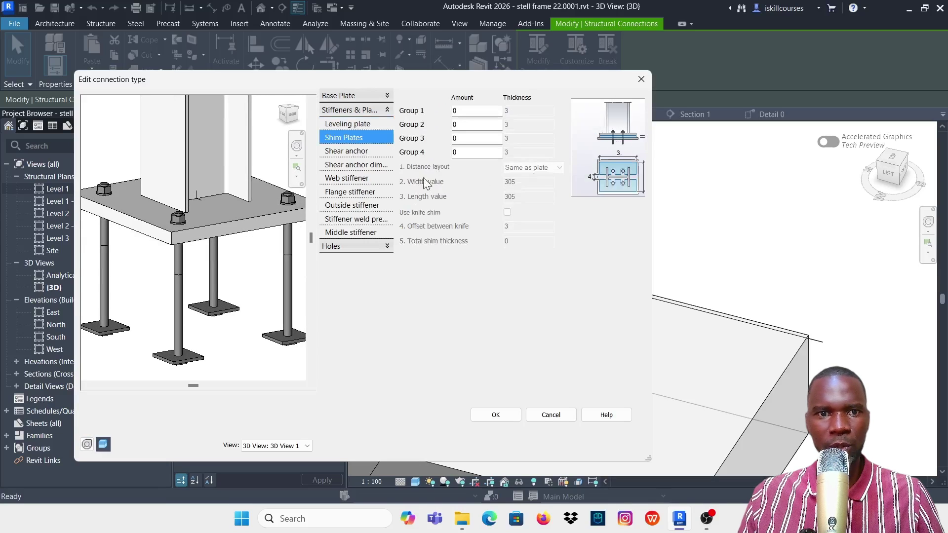
{"action": "left_click", "coordinate": [351, 152]}
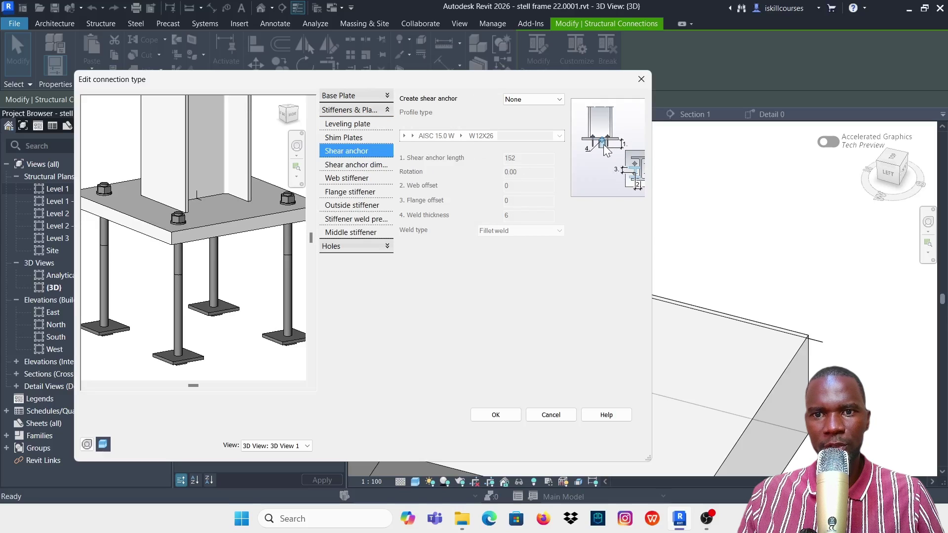
{"action": "left_click", "coordinate": [355, 166]}
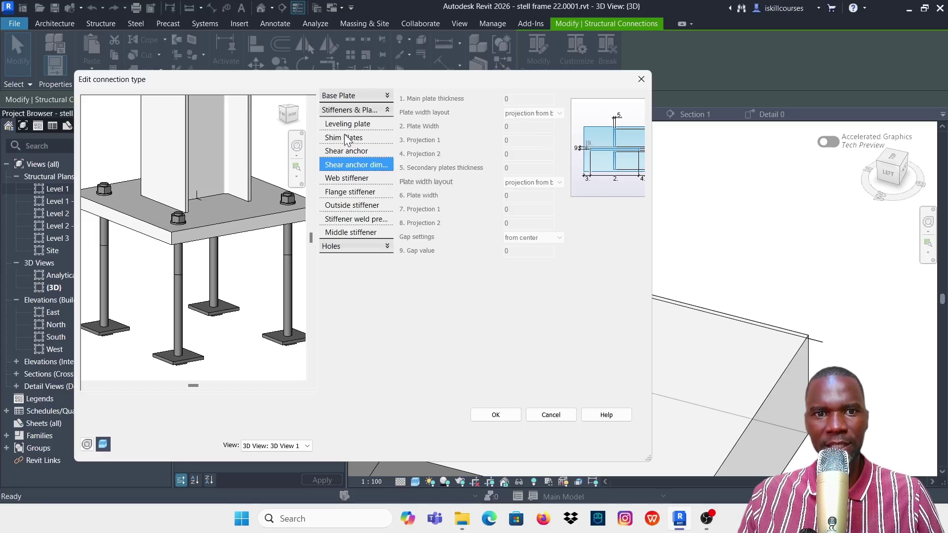
Try web stiffeners on both sides of the column and reset the web stiffener to none
{"action": "left_click", "coordinate": [344, 181]}
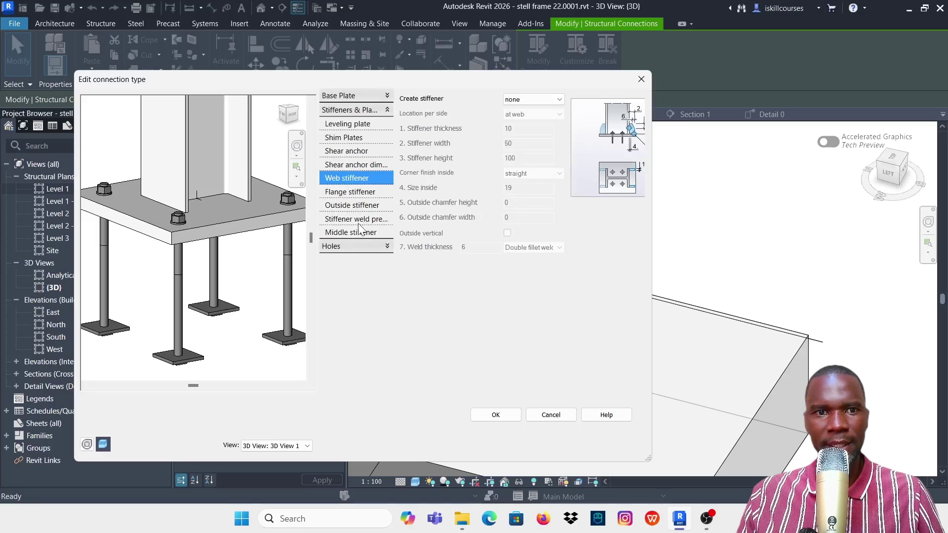
{"action": "left_click", "coordinate": [558, 101]}
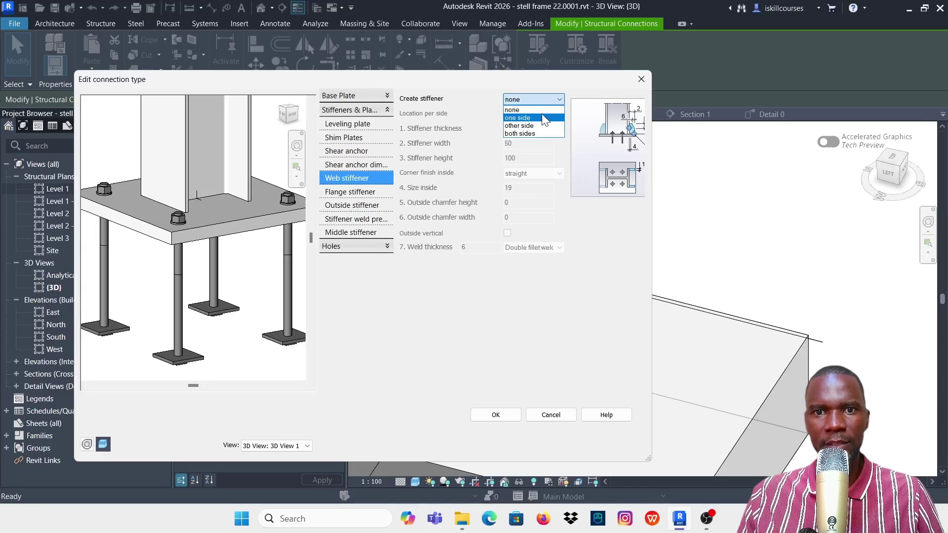
{"action": "left_click", "coordinate": [528, 135]}
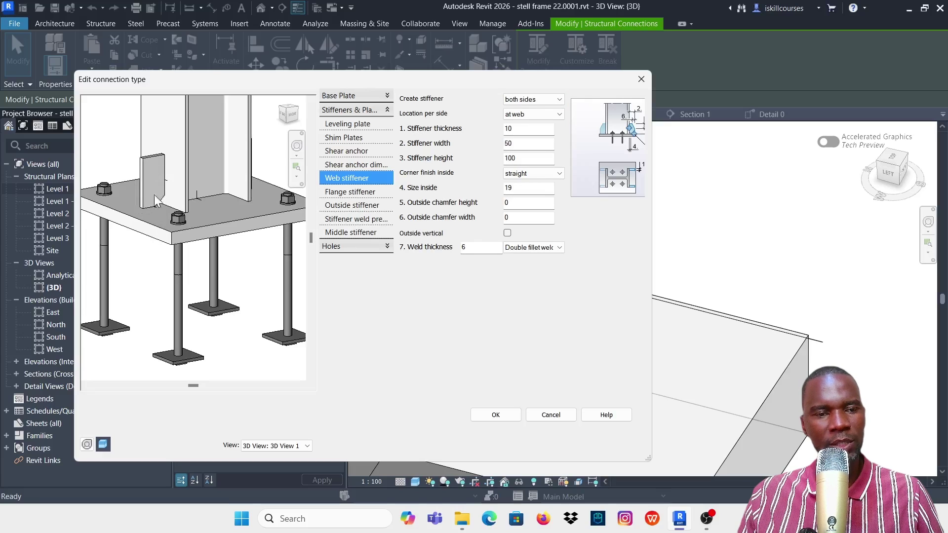
{"action": "left_click", "coordinate": [539, 101]}
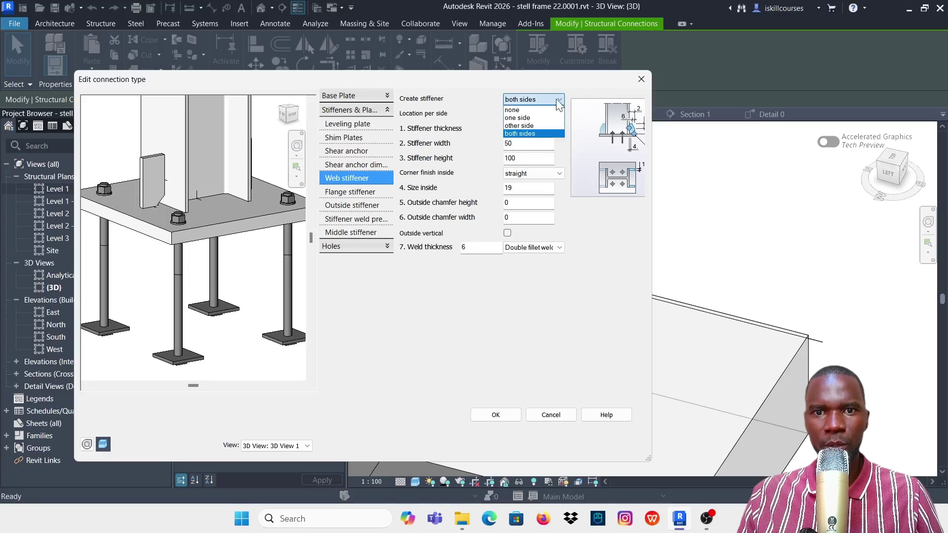
{"action": "left_click", "coordinate": [536, 110]}
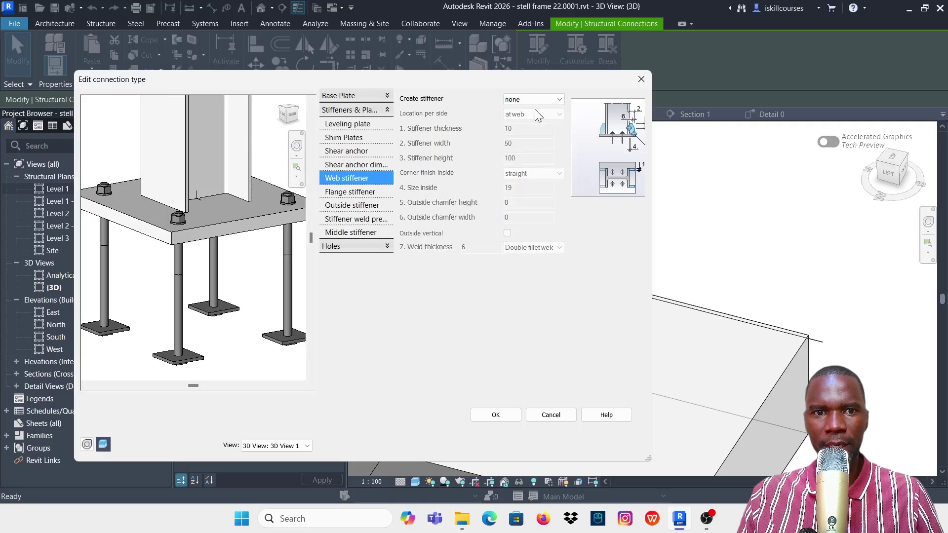
Create flange stiffeners on both sides of the column
{"action": "left_click", "coordinate": [354, 196]}
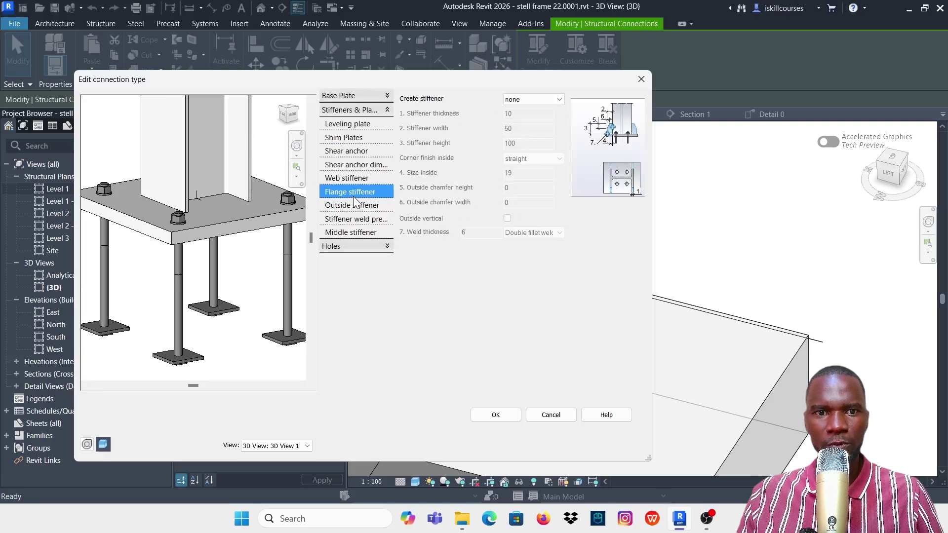
{"action": "left_click", "coordinate": [561, 99]}
{"action": "left_click", "coordinate": [527, 129]}
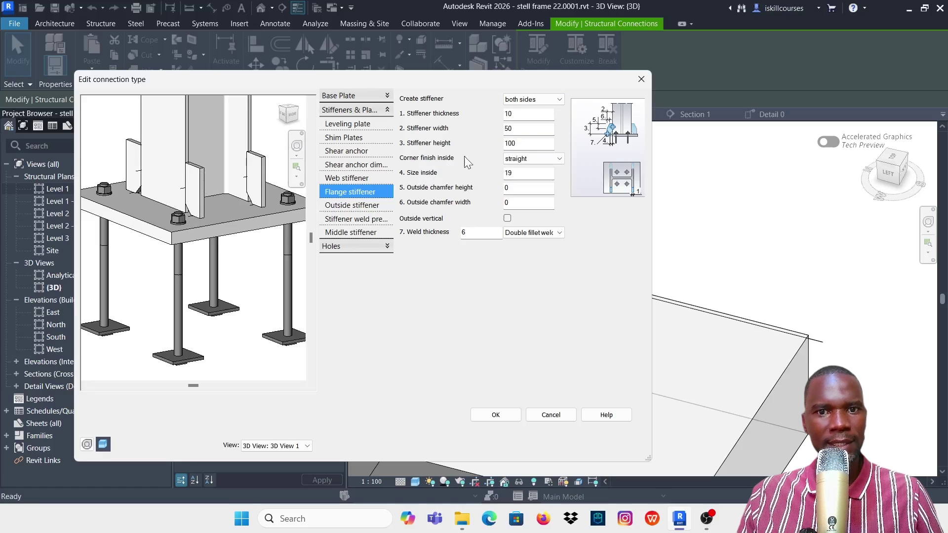
Create the outside stiffener on the base plate and inspect it in the preview alongside the flange stiffeners
{"action": "left_click", "coordinate": [347, 206]}
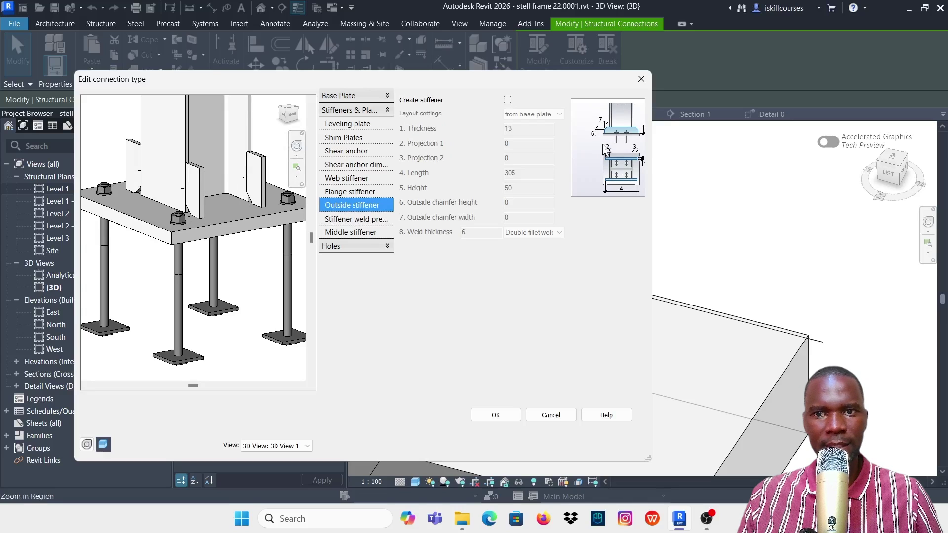
{"action": "left_click", "coordinate": [507, 100]}
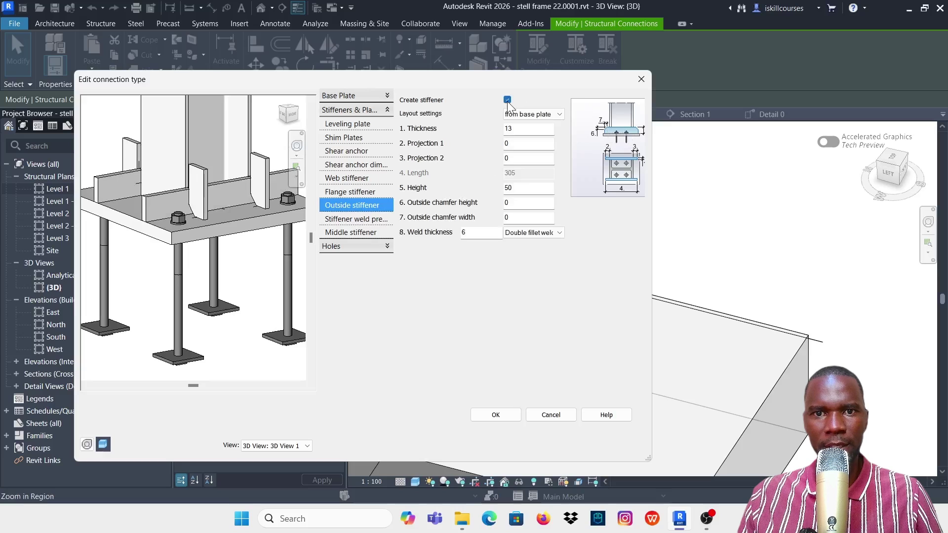
{"action": "scroll", "coordinate": [167, 209], "scroll_direction": "down", "scroll_amount": 3}
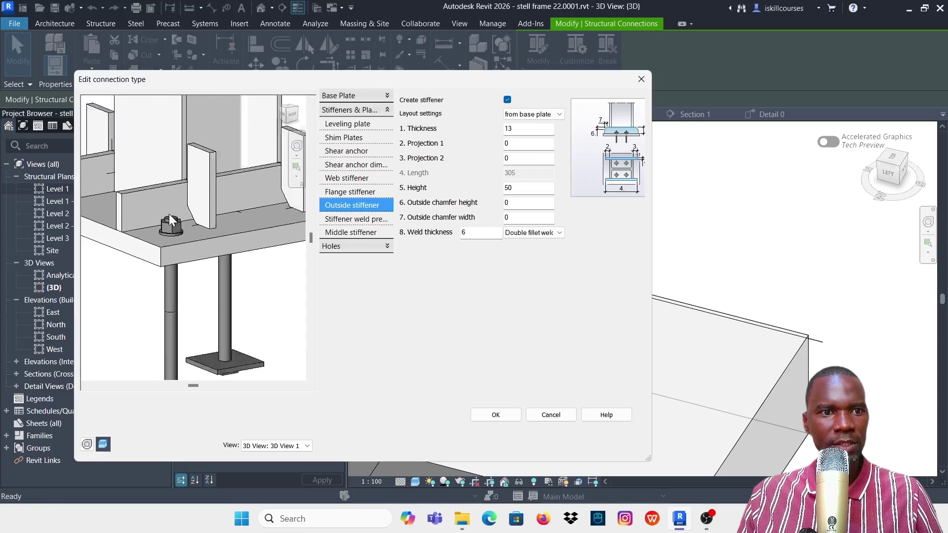
{"action": "left_click", "coordinate": [344, 192]}
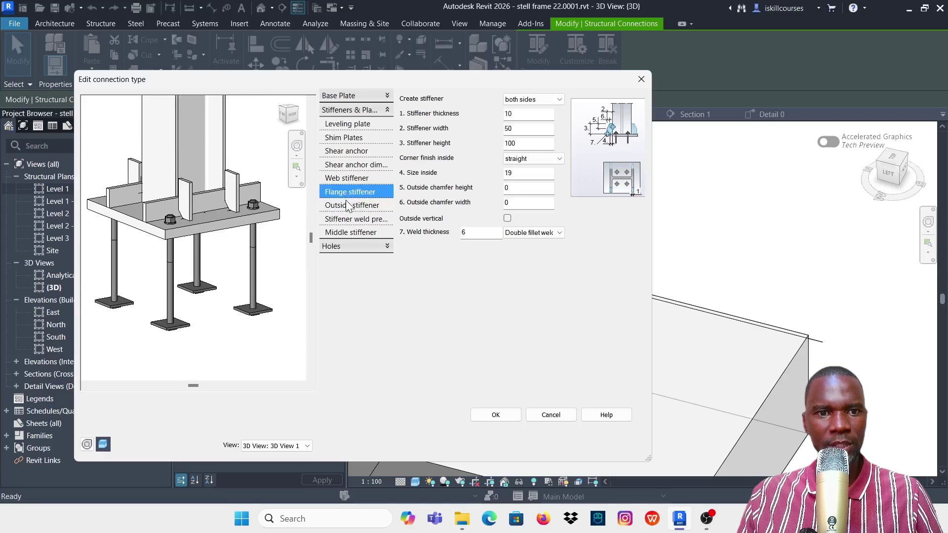
{"action": "left_click", "coordinate": [350, 206]}
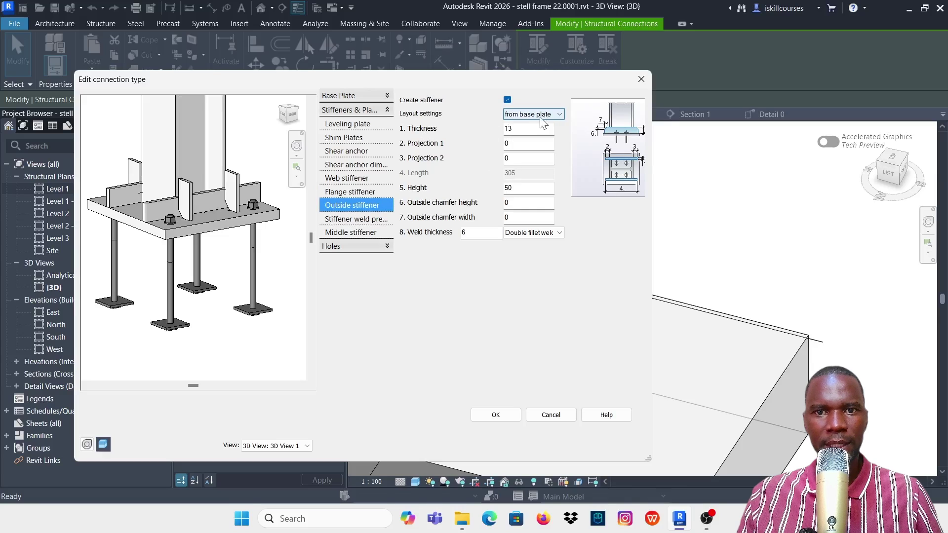
{"action": "scroll", "coordinate": [144, 228], "scroll_direction": "up", "scroll_amount": 3}
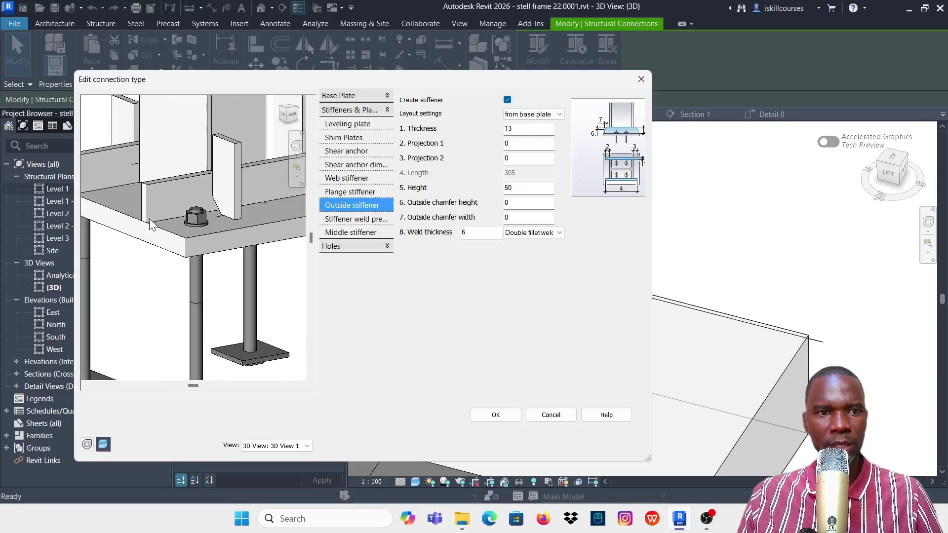
{"action": "scroll", "coordinate": [156, 200], "scroll_direction": "down", "scroll_amount": 4}
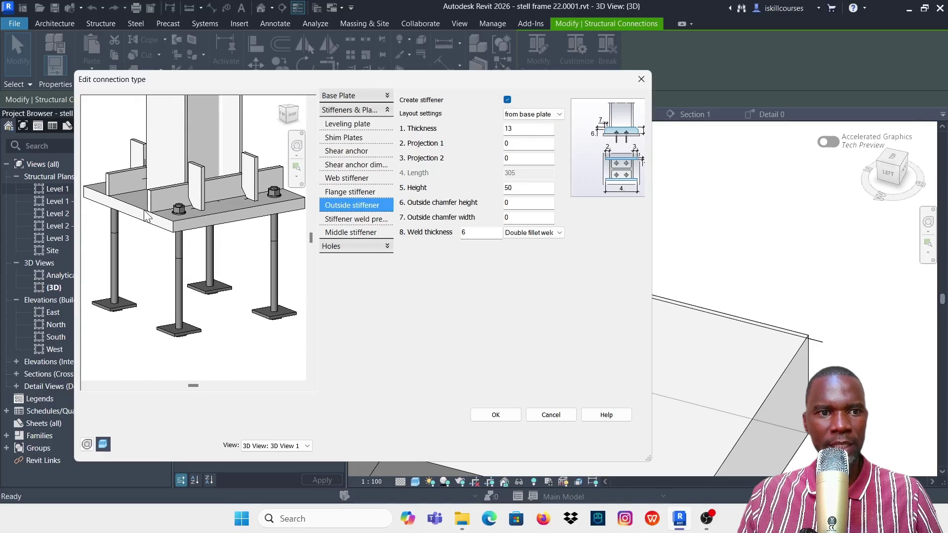
Try the outside stiffener's layout setting "from column" and switch it back to "from base plate"
{"action": "left_click", "coordinate": [560, 115]}
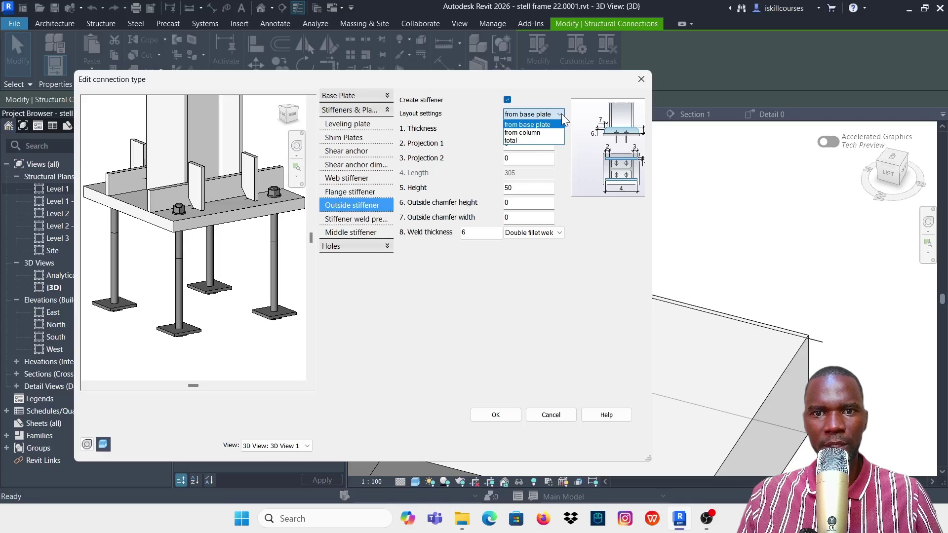
{"action": "left_click", "coordinate": [522, 132]}
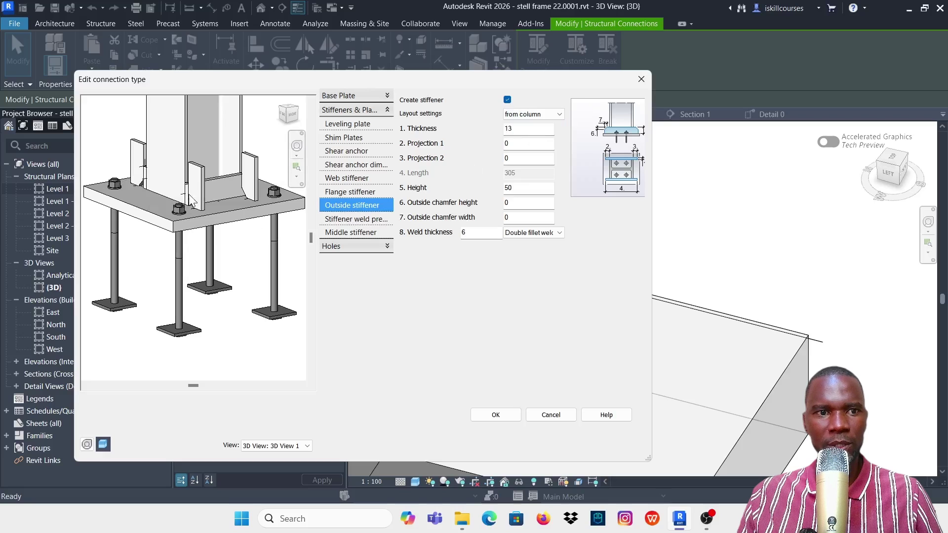
{"action": "left_click", "coordinate": [533, 115]}
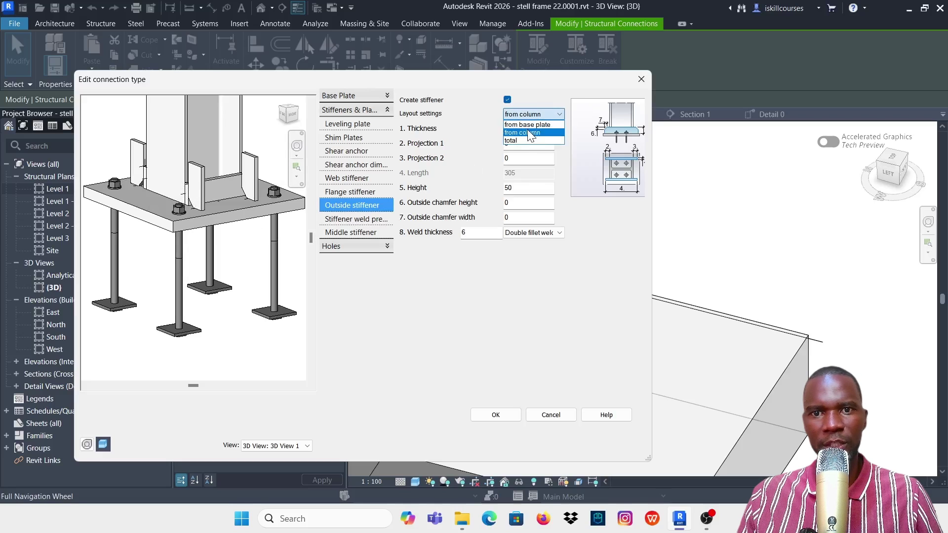
{"action": "left_click", "coordinate": [527, 125]}
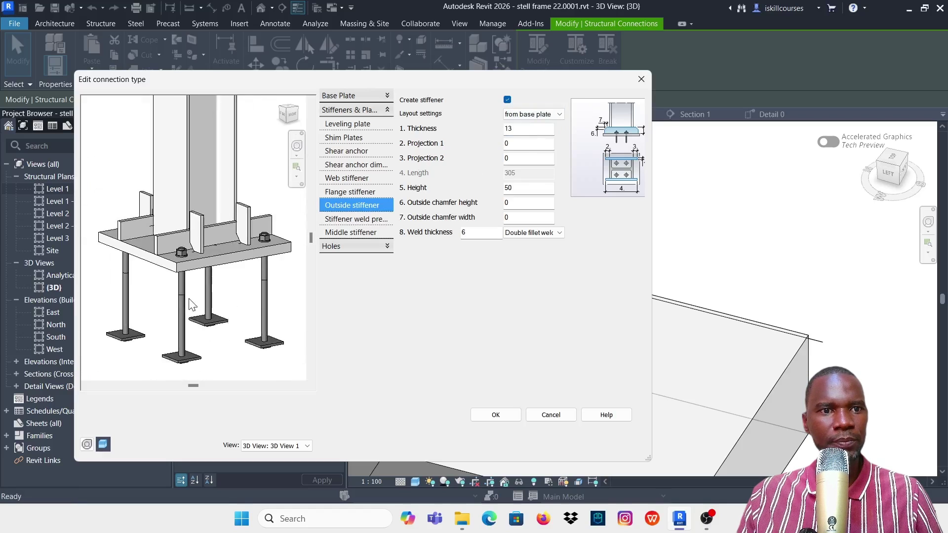
Set the outside stiffener's Projection 1 to 20 and inspect the stiffener in the preview
{"action": "scroll", "coordinate": [222, 244], "scroll_direction": "up", "scroll_amount": 3}
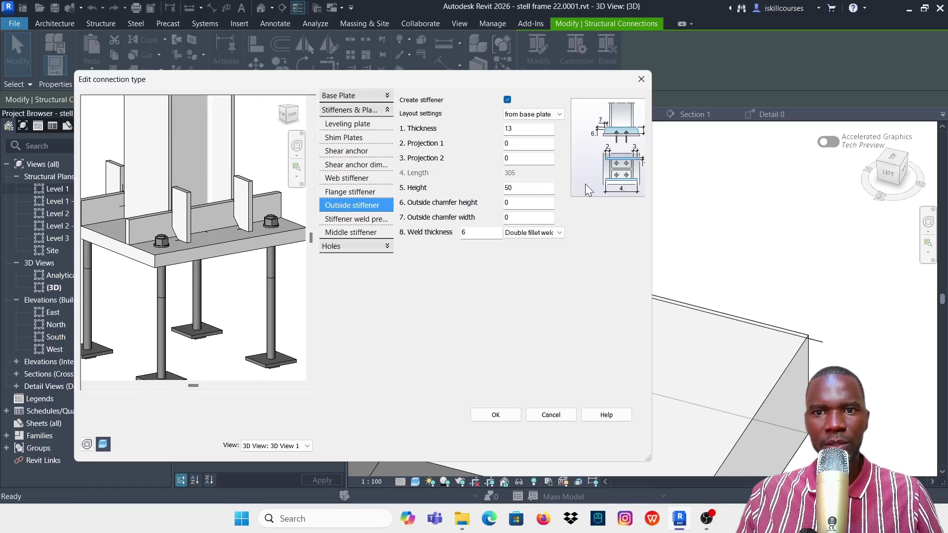
{"action": "middle_click_drag", "start_coordinate": [184, 245], "coordinate": [203, 218], "text": "shift"}
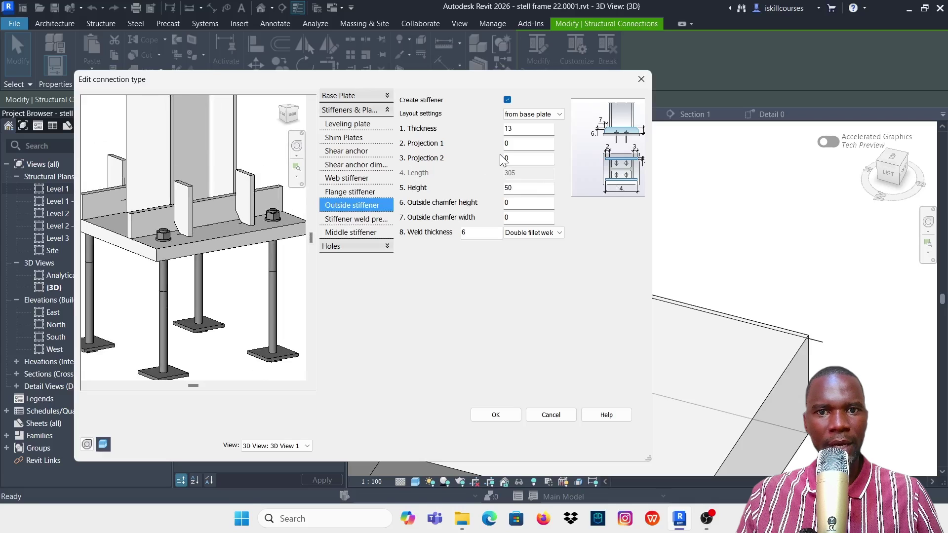
{"action": "left_click_drag", "start_coordinate": [533, 128], "coordinate": [486, 127]}
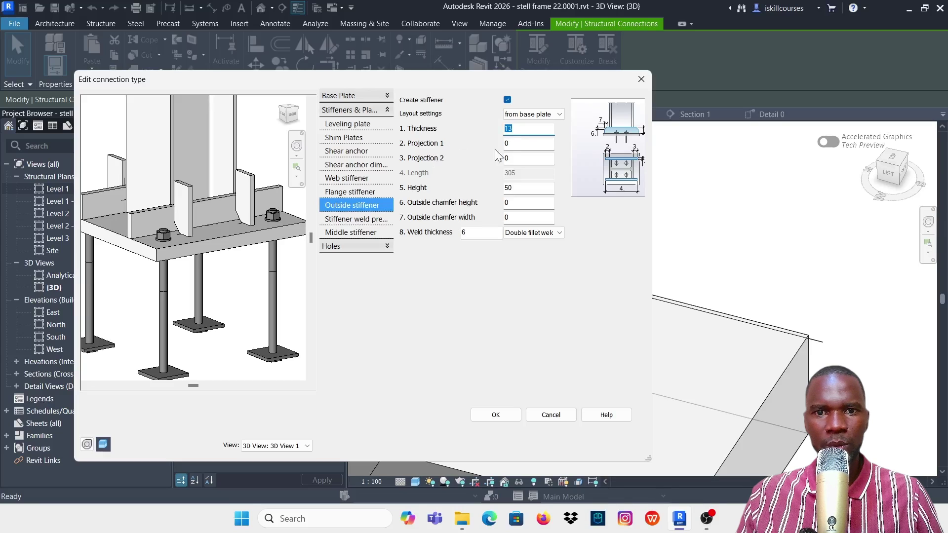
{"action": "left_click_drag", "start_coordinate": [521, 143], "coordinate": [493, 143]}
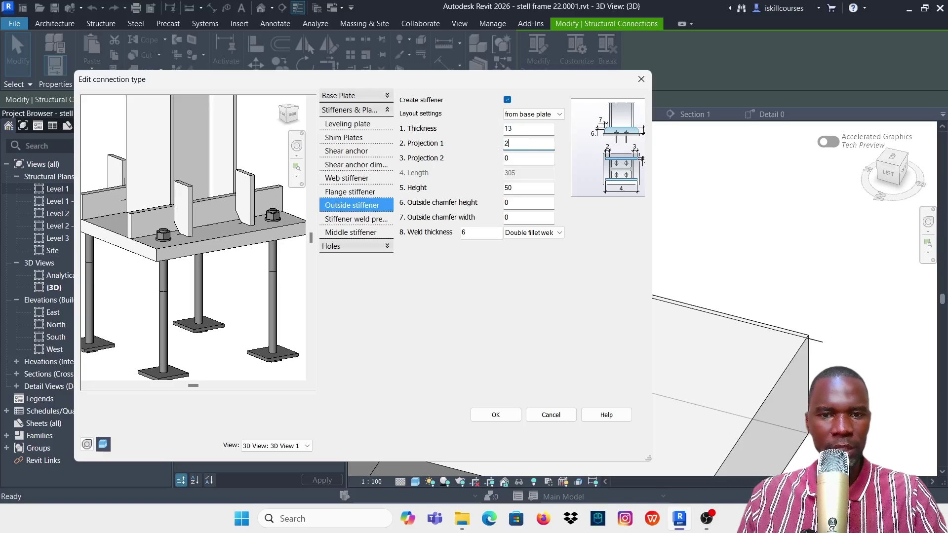
{"action": "left_click", "coordinate": [524, 157]}
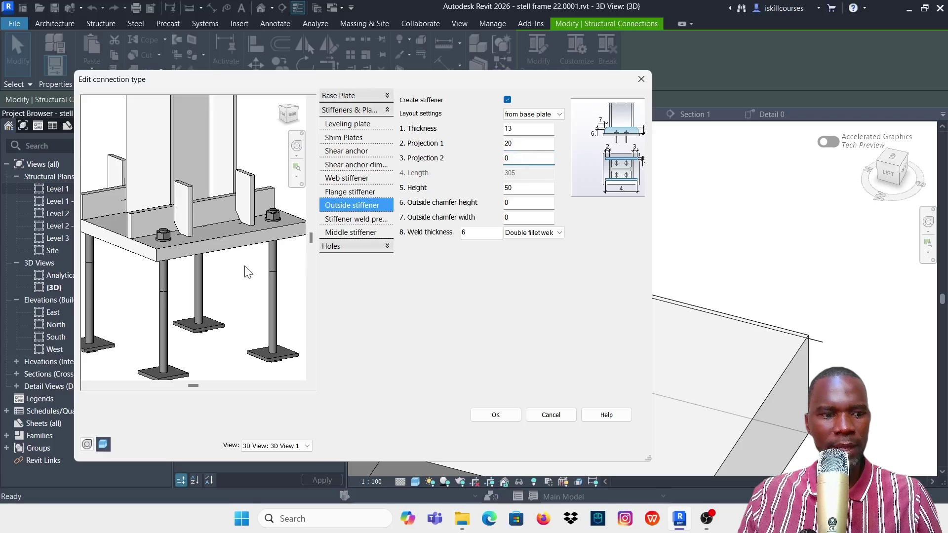
{"action": "middle_click_drag", "start_coordinate": [248, 273], "coordinate": [268, 234], "text": "shift"}
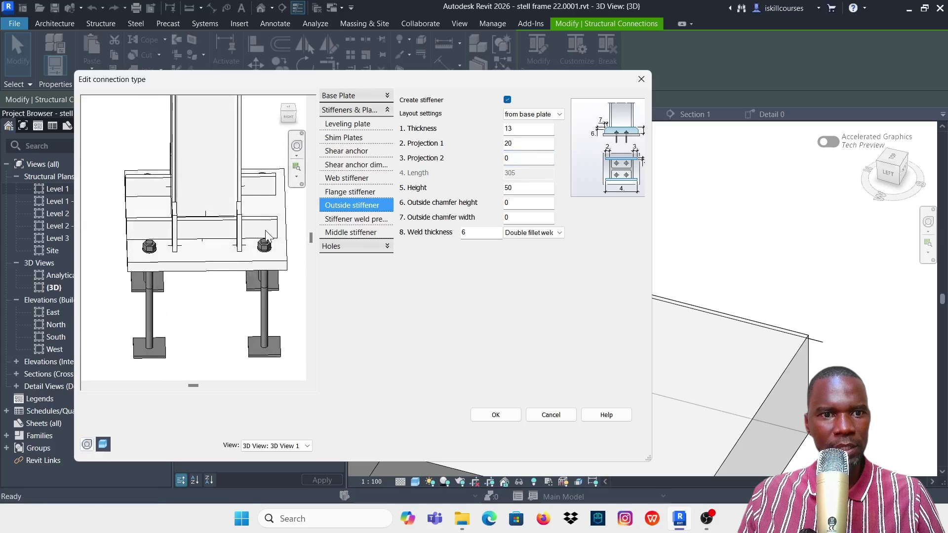
Set the outside stiffener's Projection 1 to 0 and its height to 75
{"action": "left_click_drag", "start_coordinate": [516, 143], "coordinate": [472, 142]}
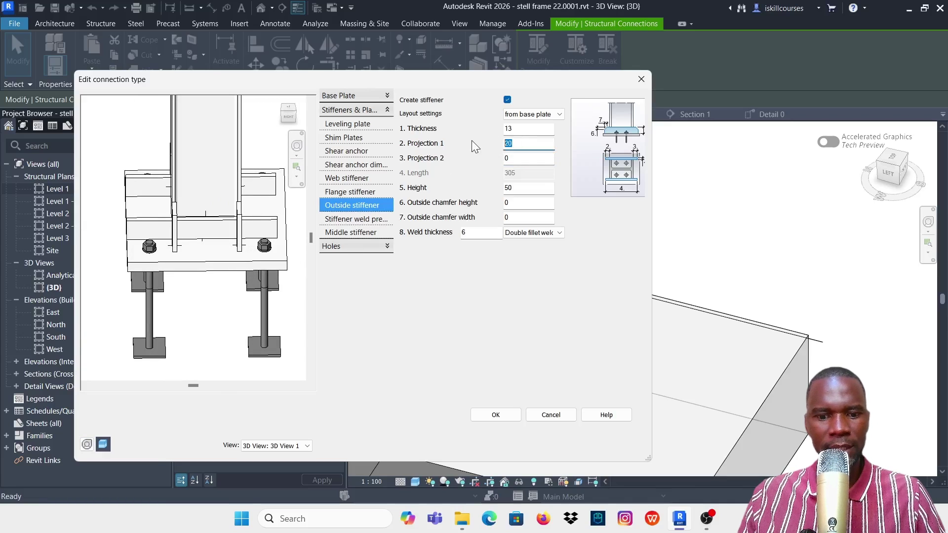
{"action": "type", "text": "0"}
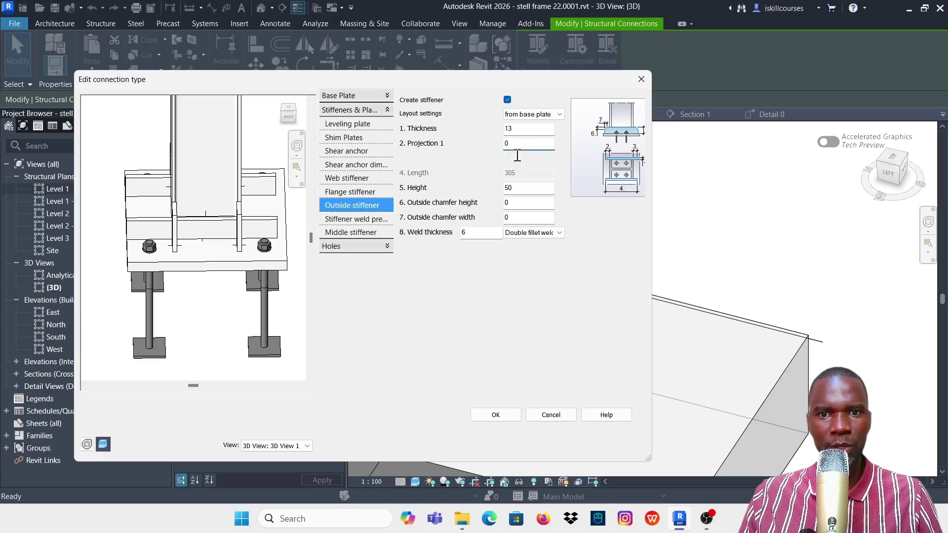
{"action": "left_click", "coordinate": [517, 157]}
{"action": "left_click_drag", "start_coordinate": [513, 188], "coordinate": [493, 188]}
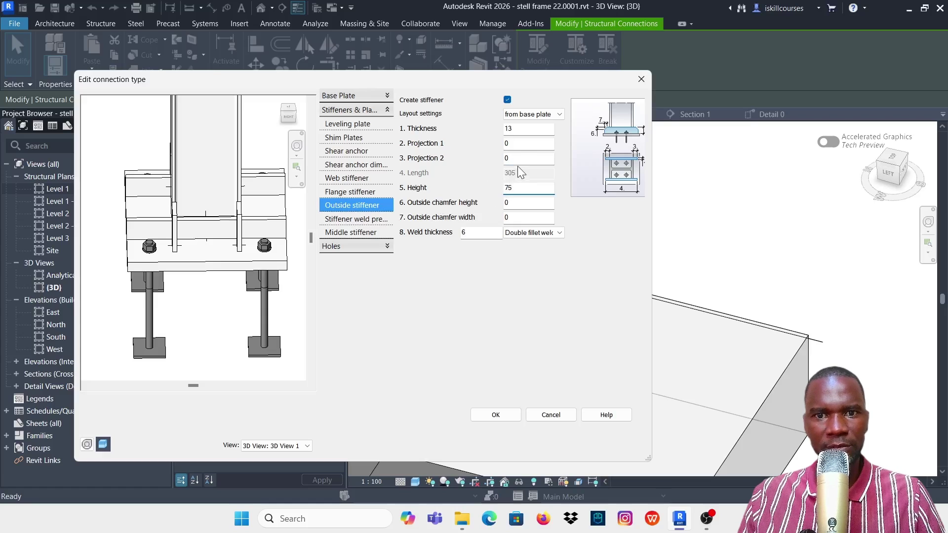
Set the outside stiffener's outside chamfer height and outside chamfer width to 25 each
{"action": "left_click_drag", "start_coordinate": [296, 257], "coordinate": [175, 241]}
{"action": "scroll", "coordinate": [175, 242], "scroll_direction": "up", "scroll_amount": 5}
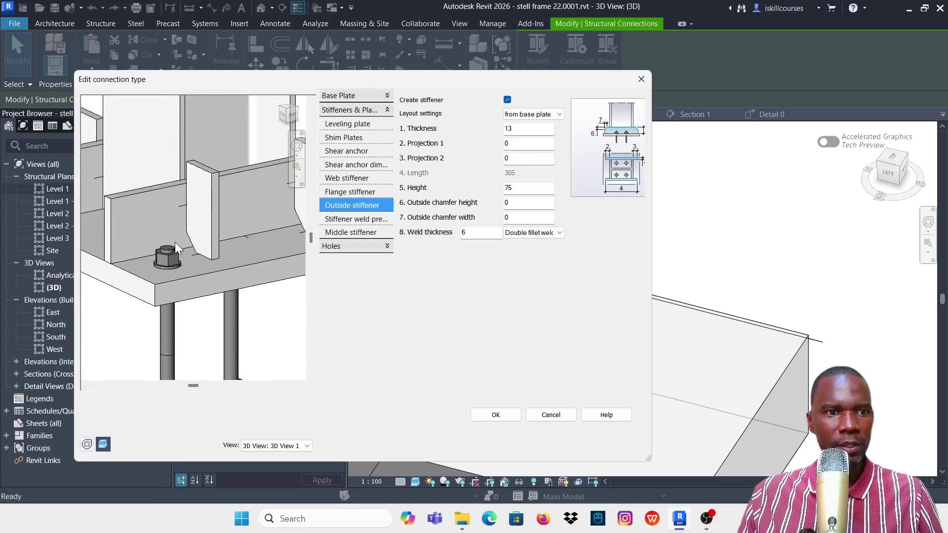
{"action": "scroll", "coordinate": [175, 242], "scroll_direction": "down", "scroll_amount": 3}
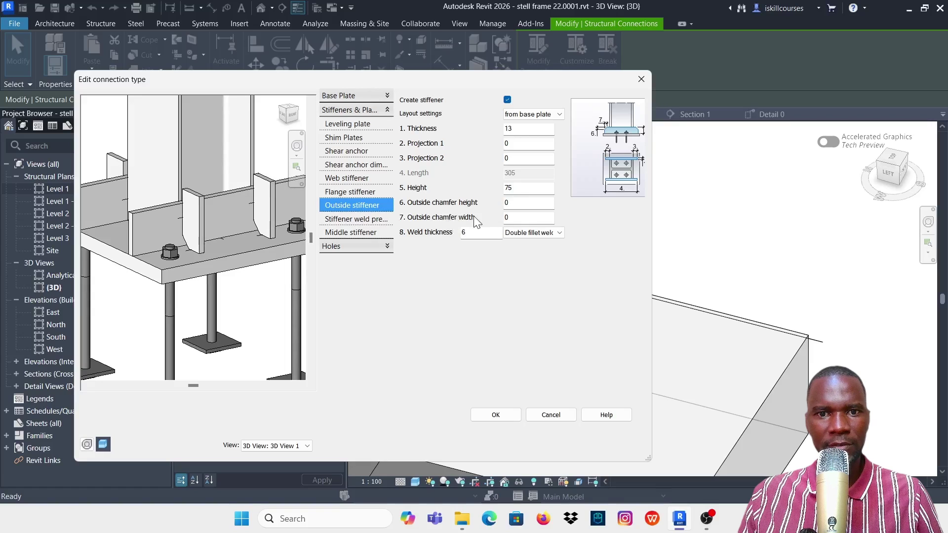
{"action": "double_click", "coordinate": [520, 203]}
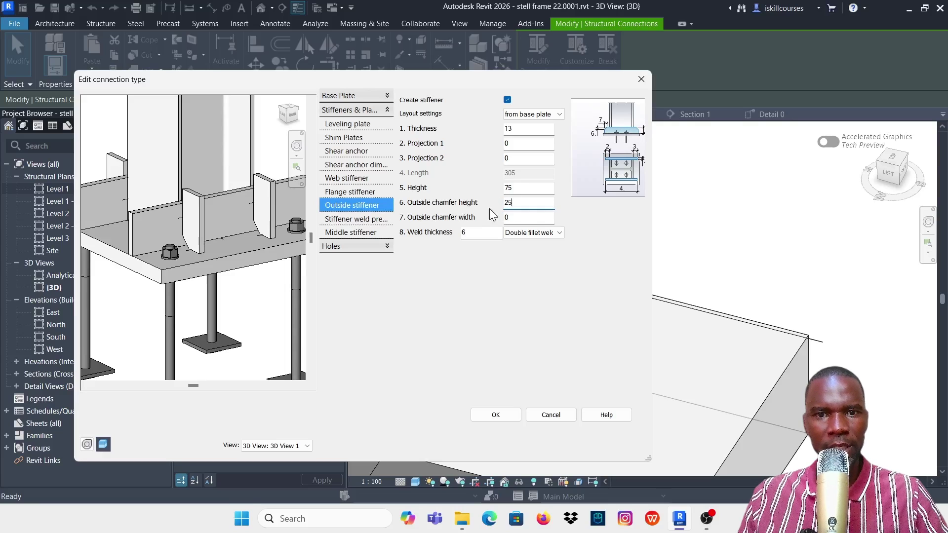
{"action": "double_click", "coordinate": [520, 217]}
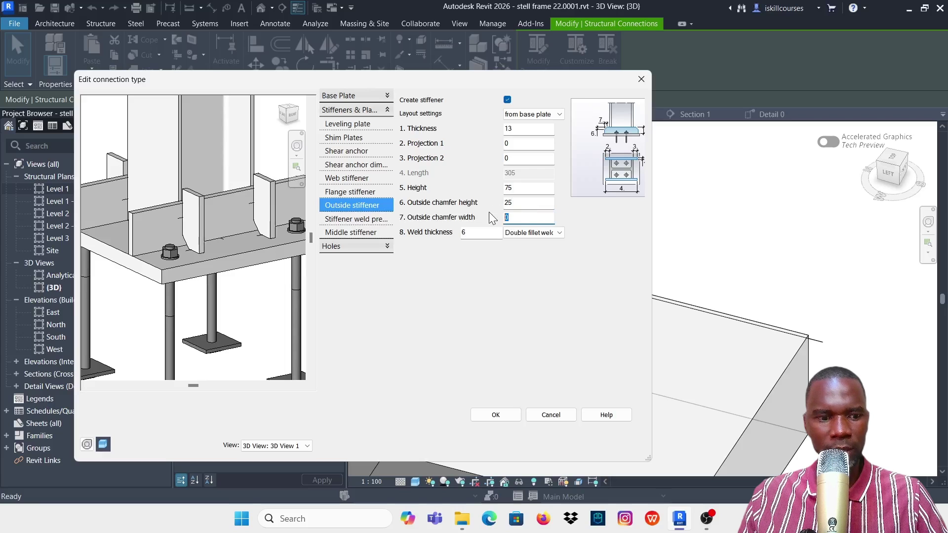
{"action": "type", "text": "25"}
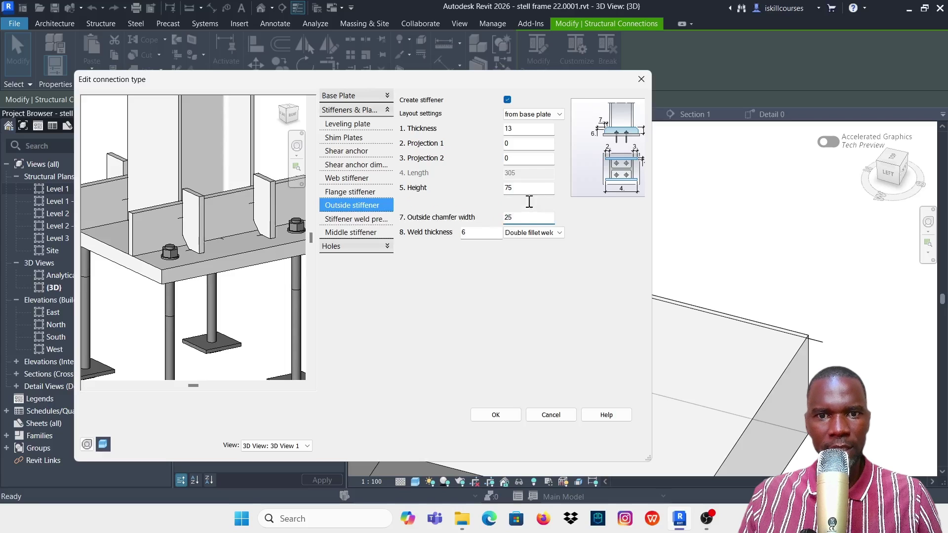
{"action": "middle_click_drag", "start_coordinate": [184, 240], "coordinate": [193, 258], "text": "shift"}
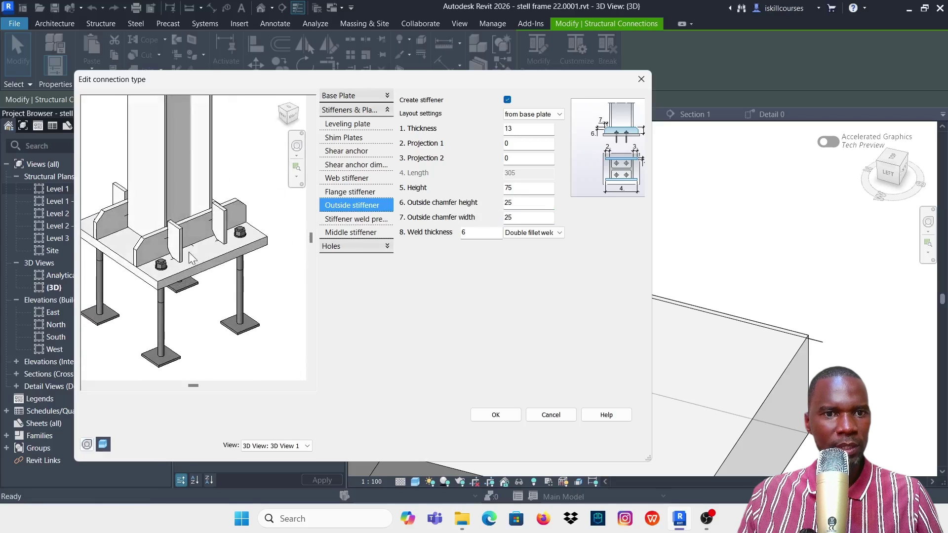
Set the flange stiffener's height to 75 and inspect it beside the outside stiffener in the preview
{"action": "left_click", "coordinate": [348, 192]}
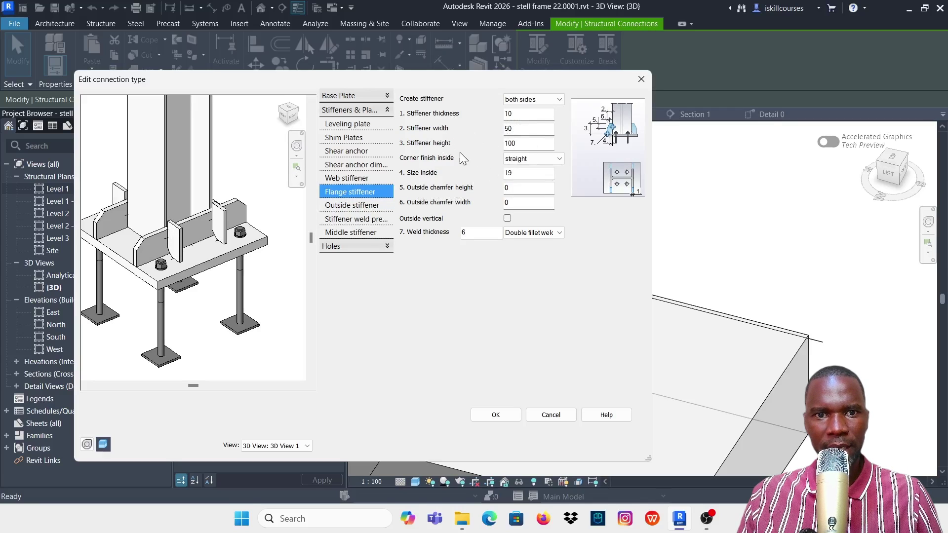
{"action": "double_click", "coordinate": [529, 143]}
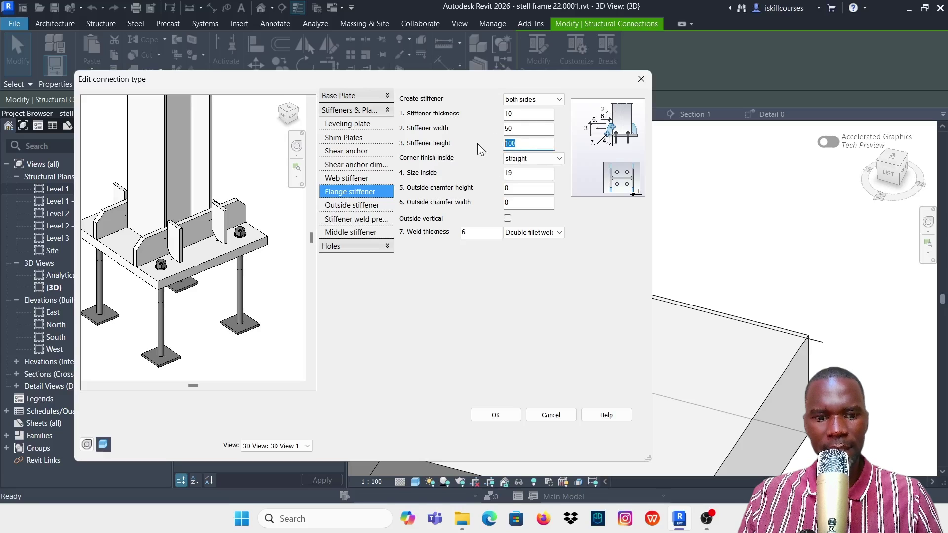
{"action": "type", "text": "75"}
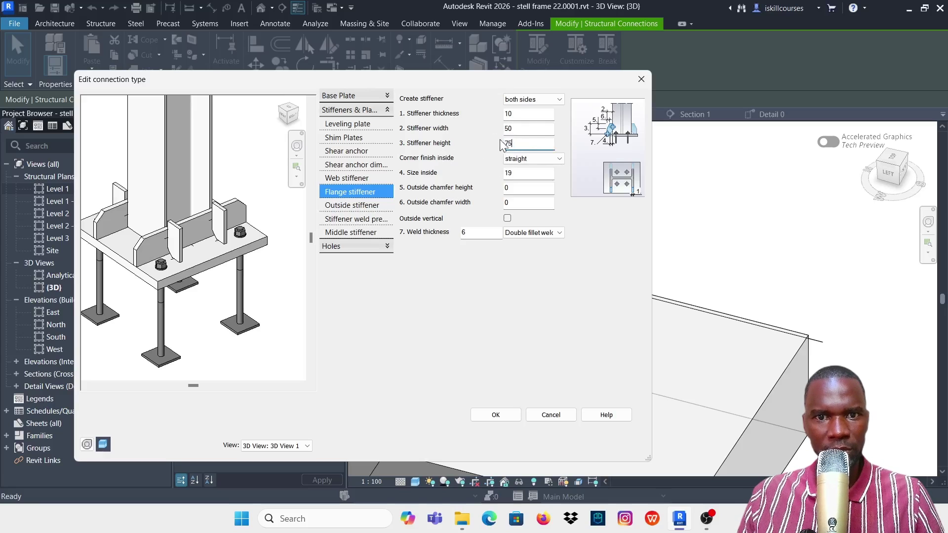
{"action": "left_click", "coordinate": [516, 128]}
{"action": "scroll", "coordinate": [178, 250], "scroll_direction": "up", "scroll_amount": 3}
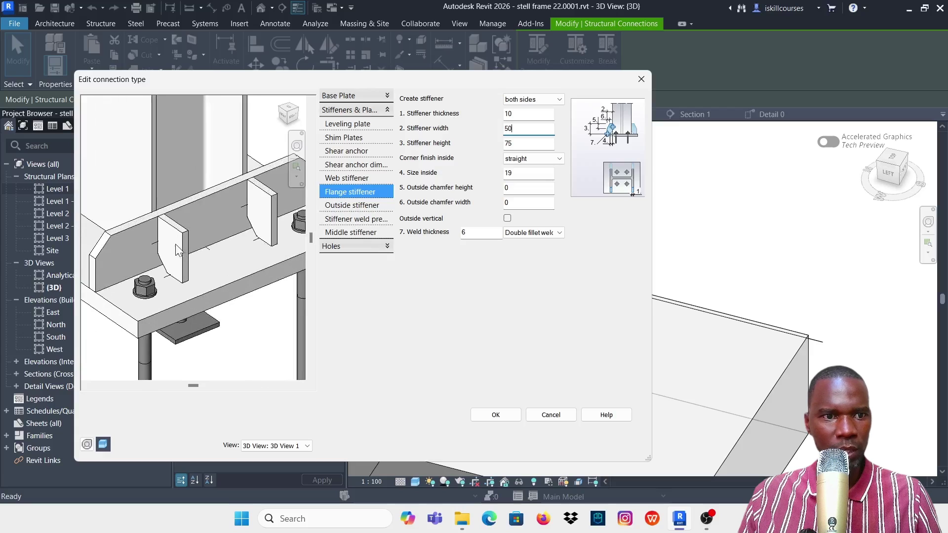
{"action": "scroll", "coordinate": [177, 248], "scroll_direction": "down", "scroll_amount": 2}
{"action": "middle_click_drag", "start_coordinate": [187, 251], "coordinate": [211, 245], "text": "shift"}
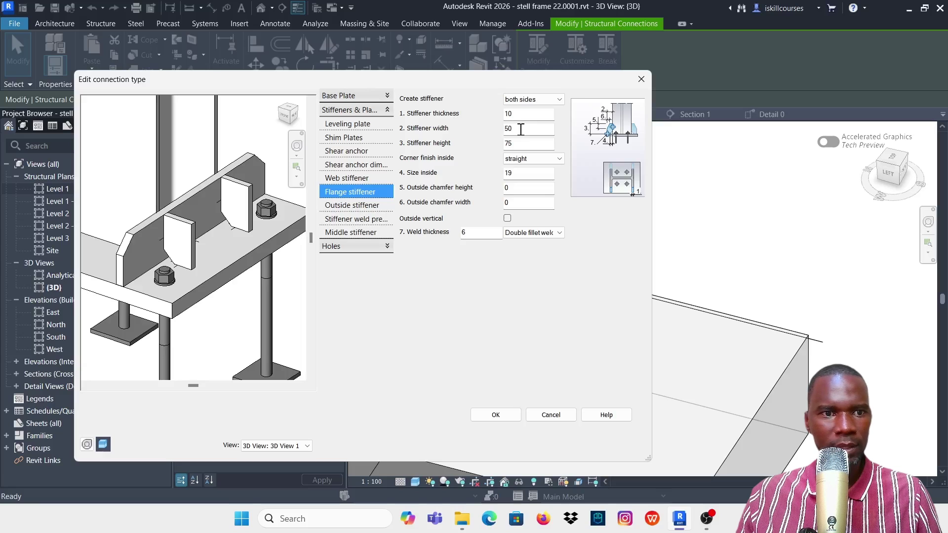
Try a width of 80 for the flange stiffener, and settle on a width of 85
{"action": "double_click", "coordinate": [521, 129]}
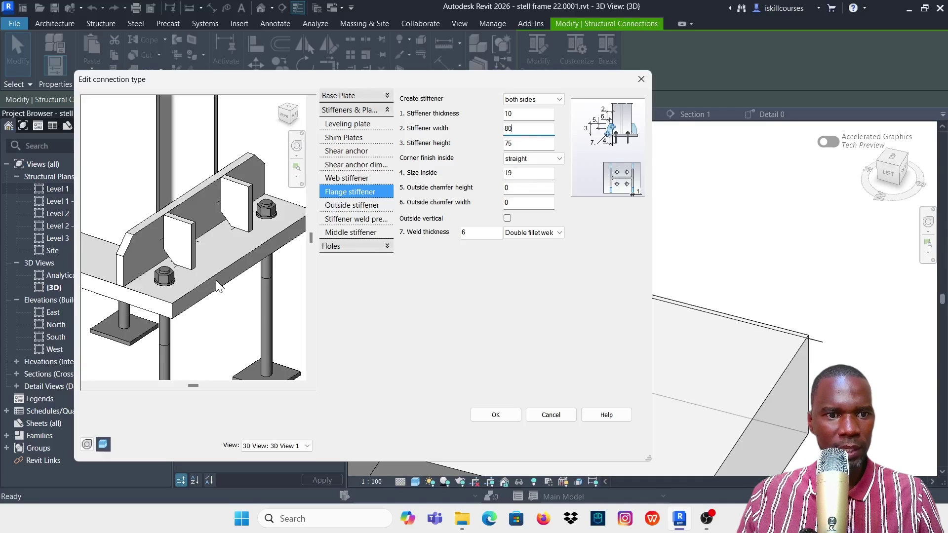
{"action": "left_click", "coordinate": [520, 115]}
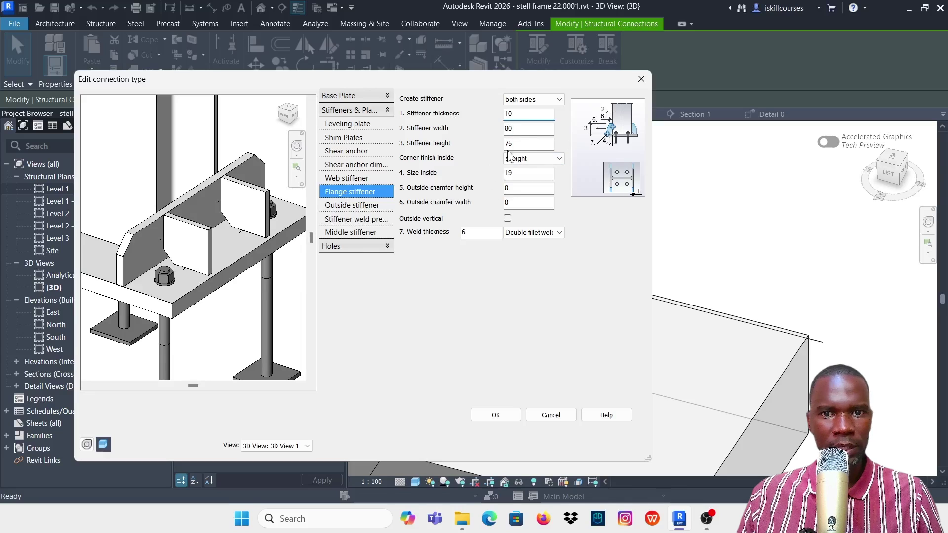
{"action": "left_click_drag", "start_coordinate": [518, 129], "coordinate": [500, 130]}
{"action": "type", "text": "8"}
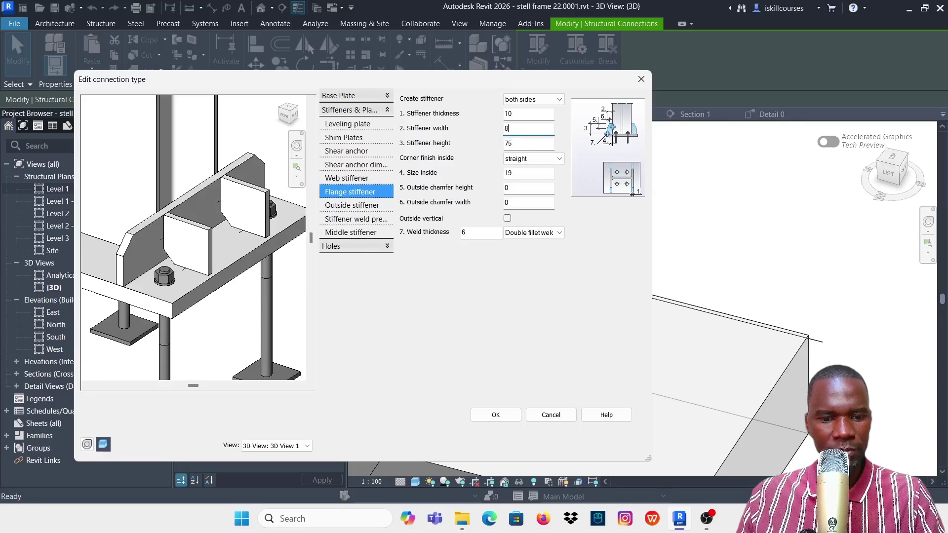
{"action": "left_click", "coordinate": [516, 115]}
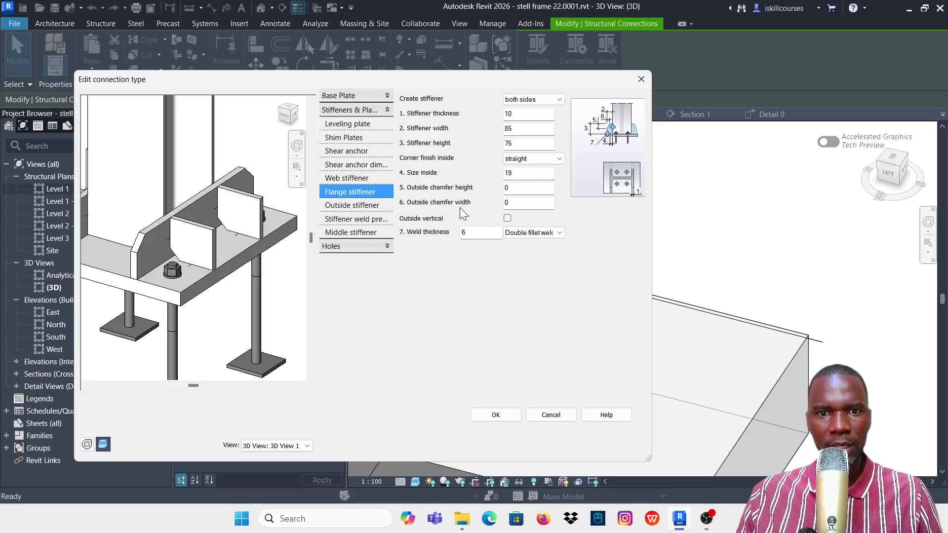
Set the flange stiffener's outside chamfer height and outside chamfer width to 25 each, and inspect the chamfered plates
{"action": "left_click", "coordinate": [519, 187]}
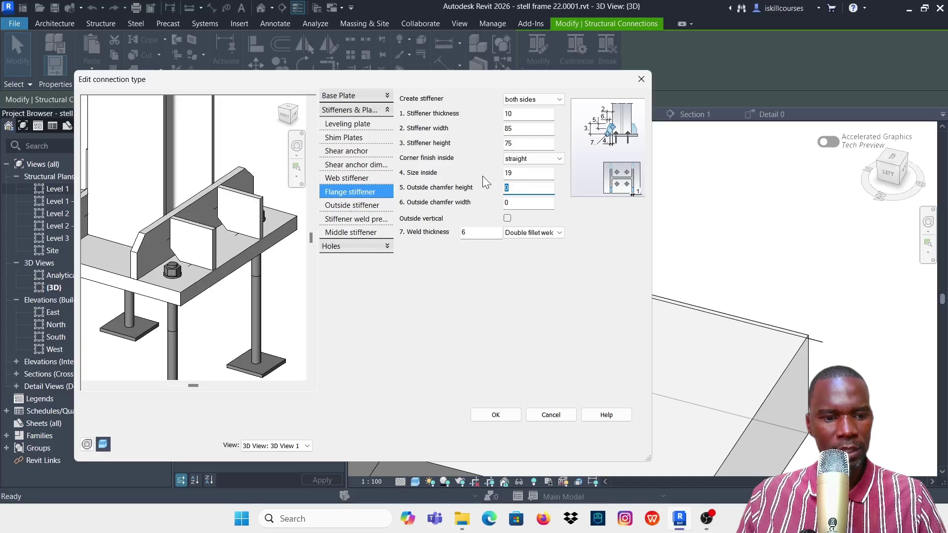
{"action": "type", "text": "25"}
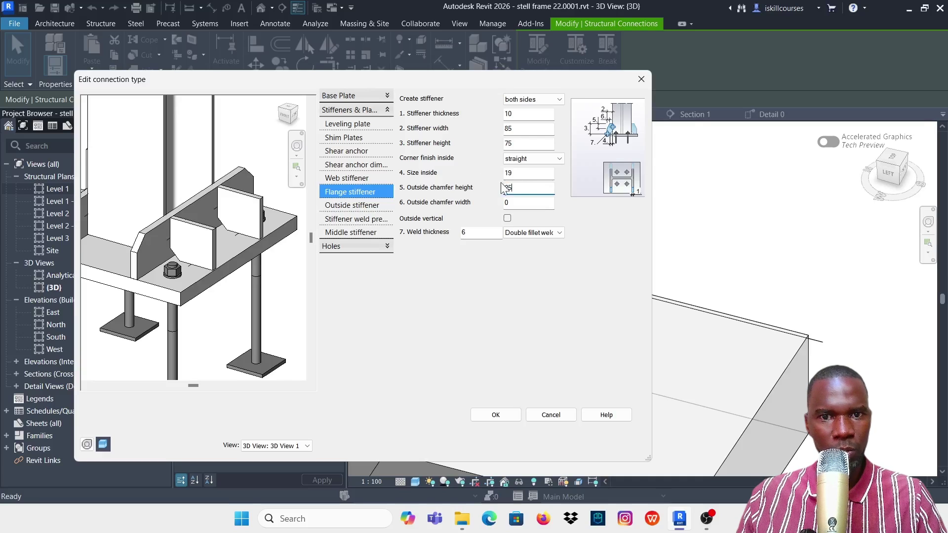
{"action": "left_click", "coordinate": [520, 203]}
{"action": "type", "text": "25"}
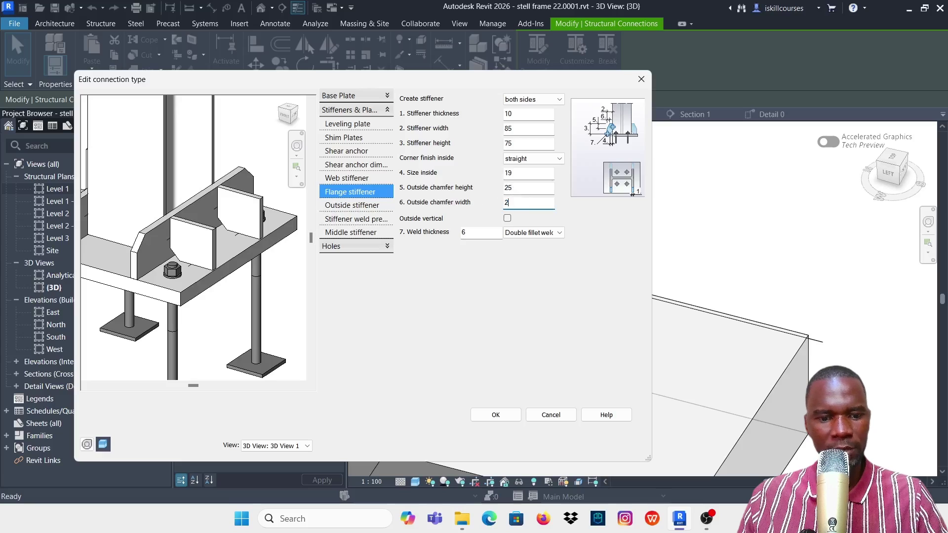
{"action": "left_click", "coordinate": [527, 172]}
{"action": "type", "text": "19"}
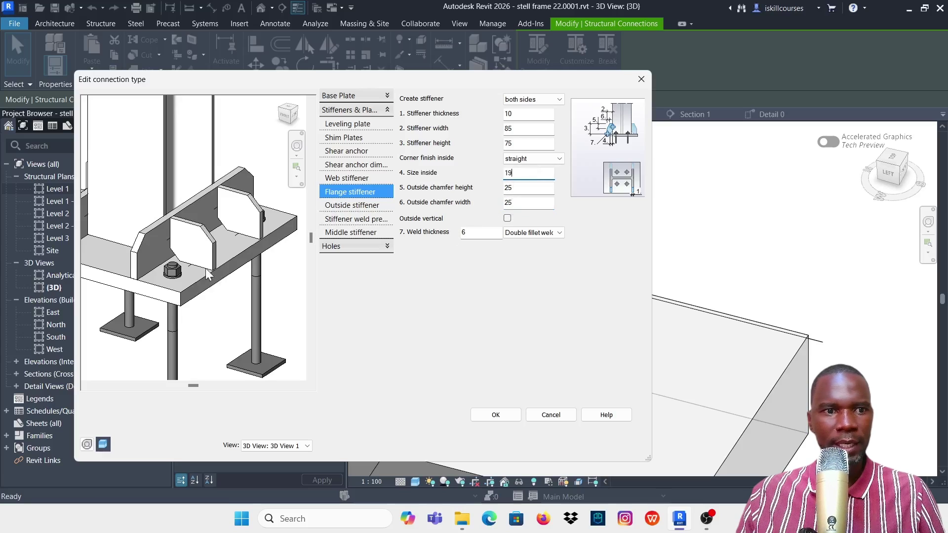
{"action": "scroll", "coordinate": [212, 272], "scroll_direction": "down", "scroll_amount": 3}
{"action": "middle_click_drag", "start_coordinate": [253, 246], "coordinate": [250, 276], "text": "shift"}
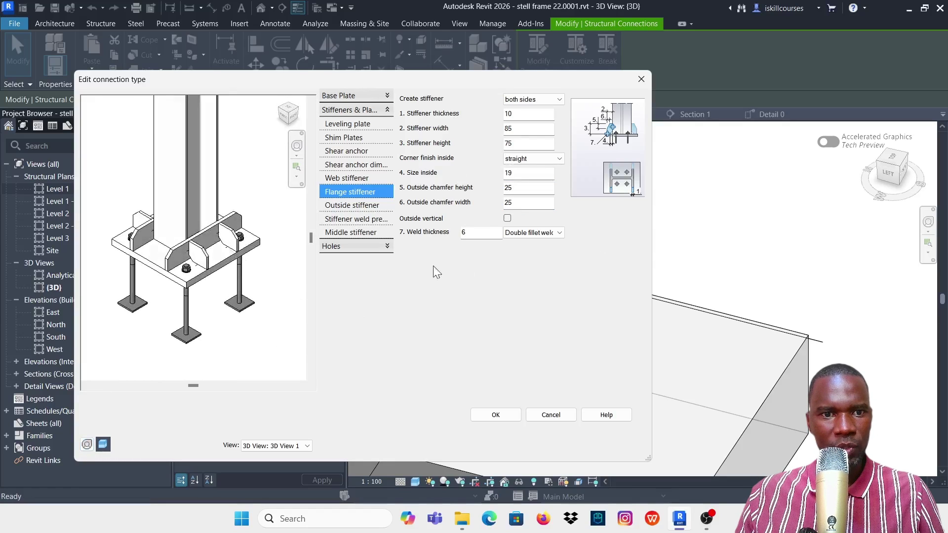
Try creating middle stiffeners on both sides, inspect them in the preview, and set their creation back to none
{"action": "left_click", "coordinate": [356, 235]}
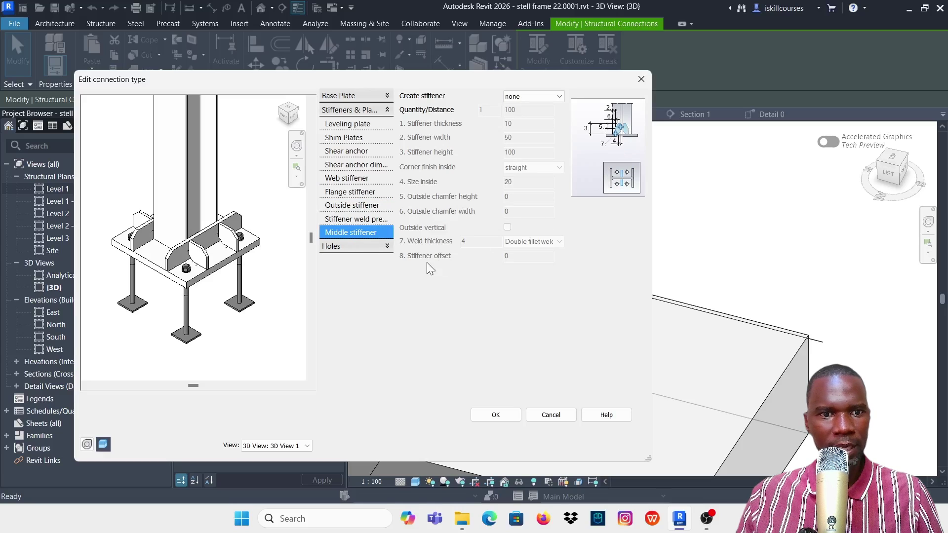
{"action": "left_click", "coordinate": [560, 95]}
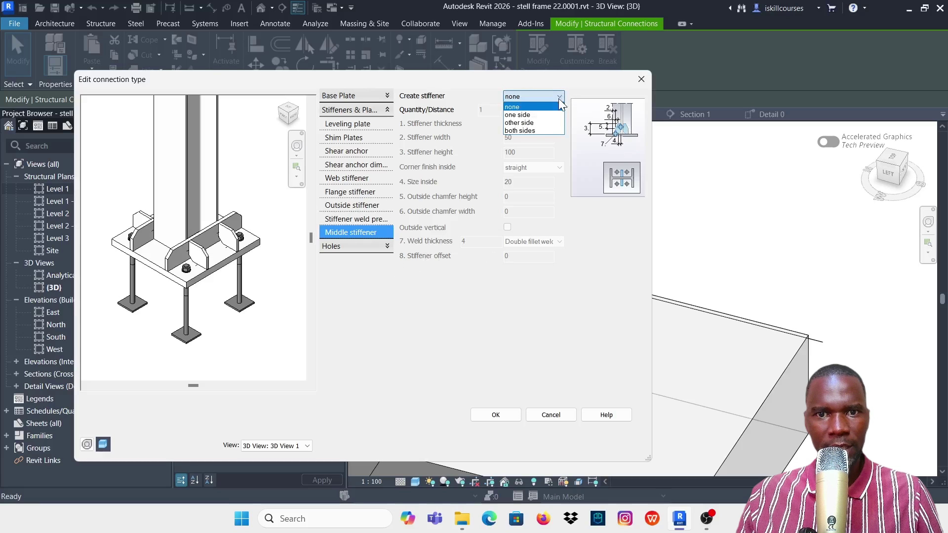
{"action": "left_click", "coordinate": [532, 130]}
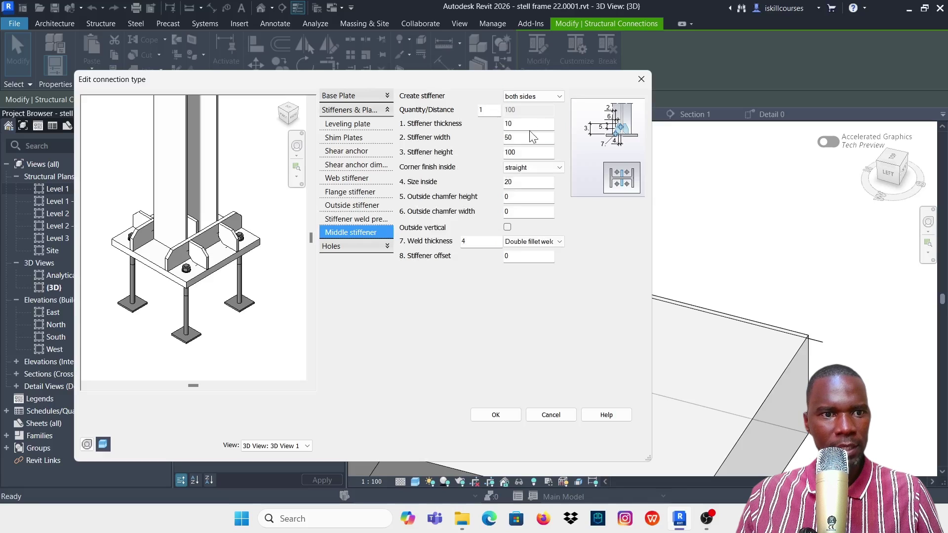
{"action": "scroll", "coordinate": [204, 218], "scroll_direction": "up", "scroll_amount": 3}
{"action": "scroll", "coordinate": [204, 217], "scroll_direction": "down", "scroll_amount": 2}
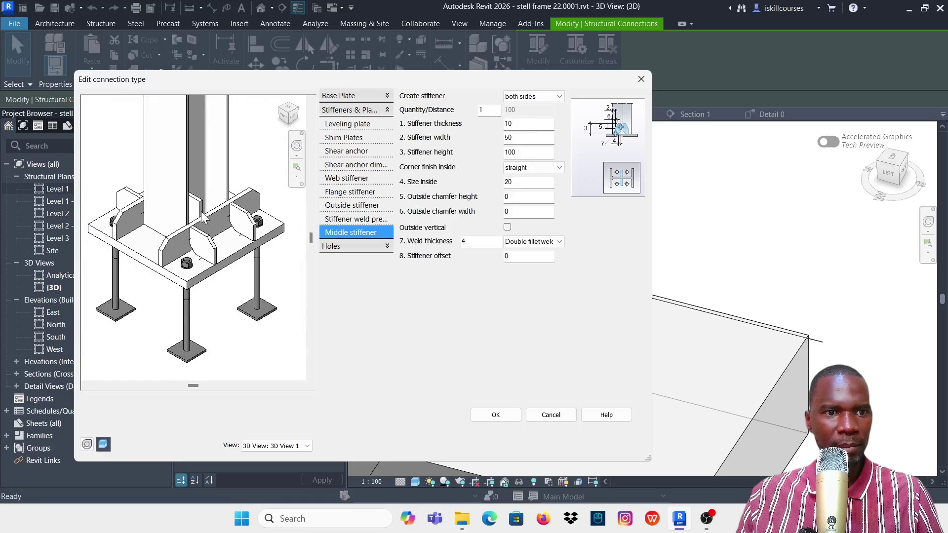
{"action": "middle_click_drag", "start_coordinate": [257, 215], "coordinate": [222, 225], "text": "shift"}
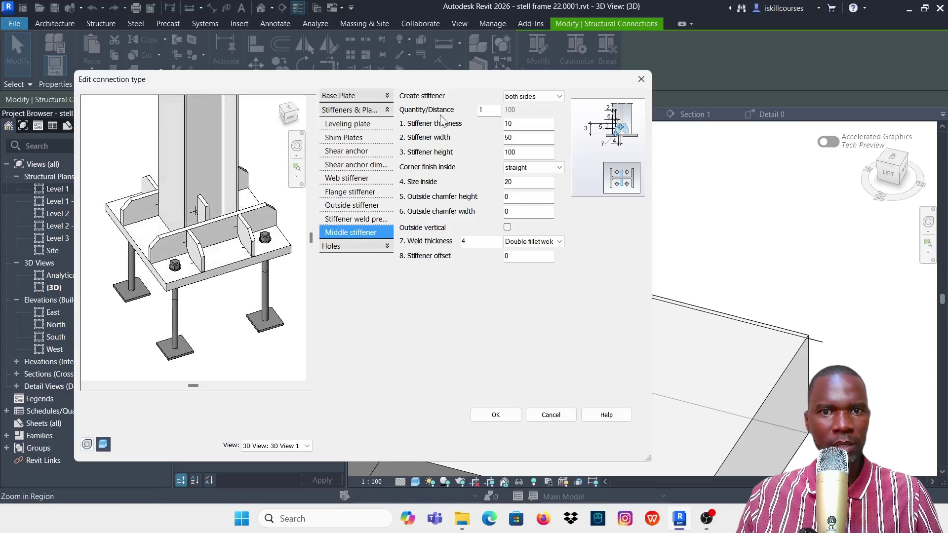
{"action": "left_click", "coordinate": [557, 100]}
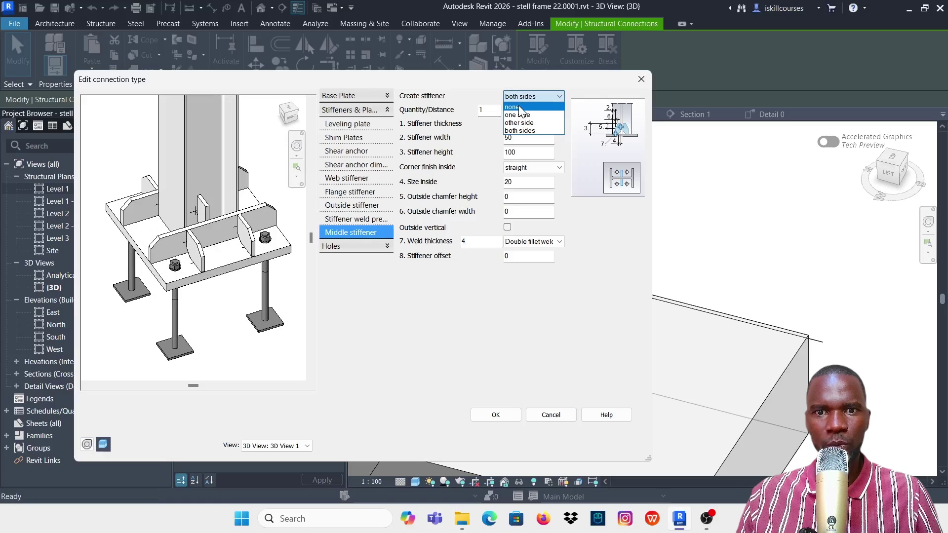
{"action": "left_click", "coordinate": [514, 107]}
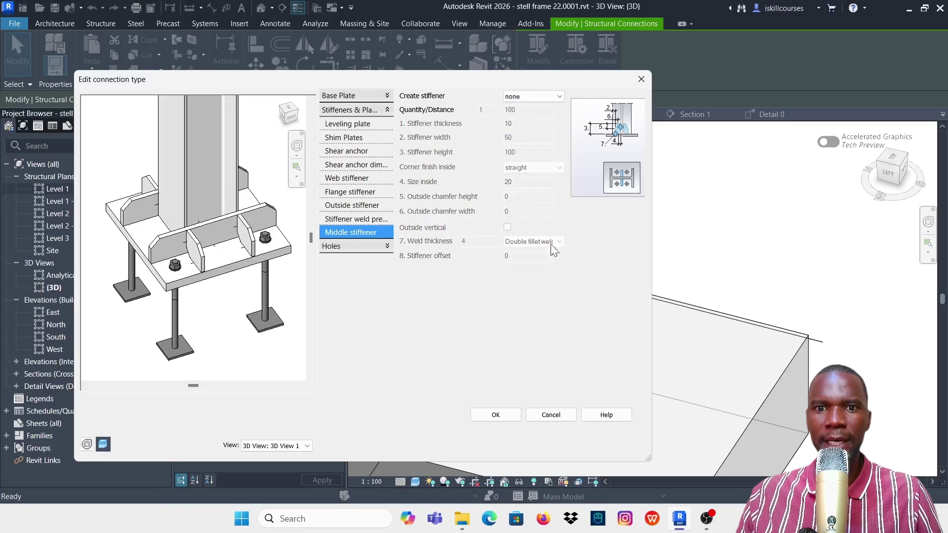
Confirm the edited connection parameters, apply them to the DS base plate type, and deselect the connection
{"action": "left_click", "coordinate": [485, 414]}
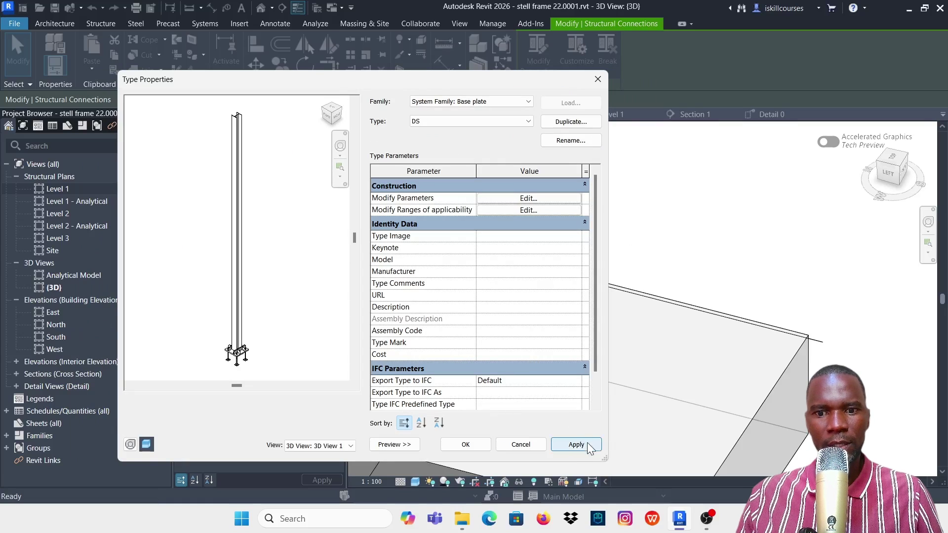
{"action": "left_click", "coordinate": [576, 445]}
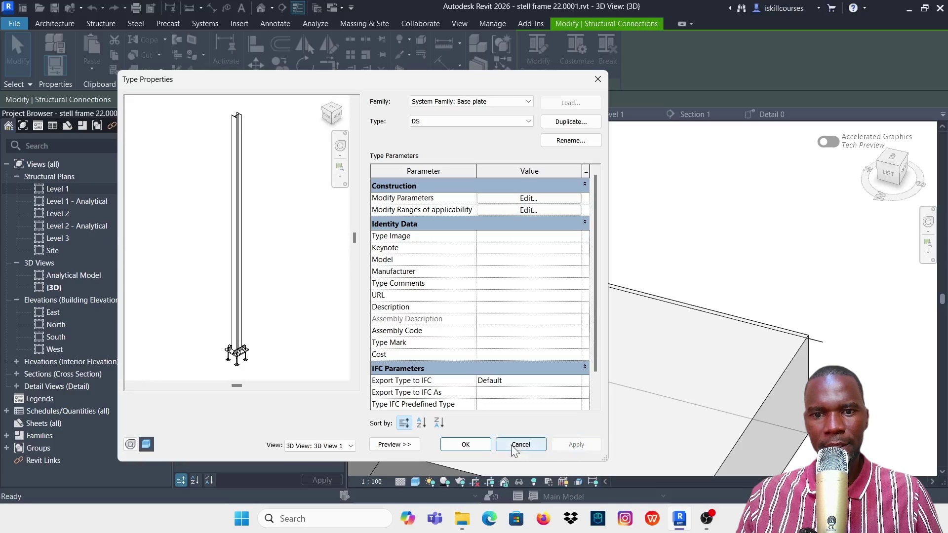
{"action": "left_click", "coordinate": [464, 444]}
{"action": "left_click", "coordinate": [699, 260]}
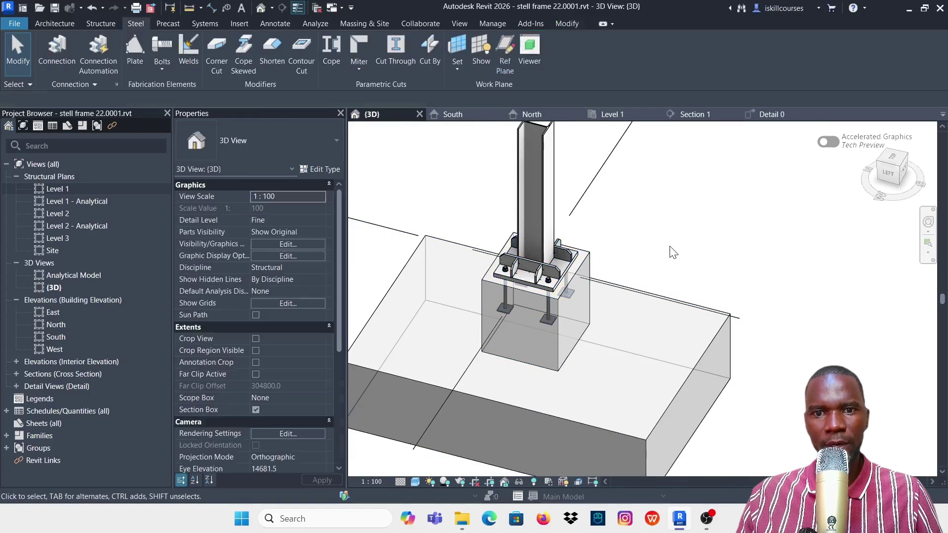
Examine the finished base plate connection in the 3D view, including its stiffeners, anchors and the rebar in the concrete column
{"action": "scroll", "coordinate": [554, 281], "scroll_direction": "up", "scroll_amount": 3}
{"action": "middle_click_drag", "start_coordinate": [740, 269], "coordinate": [698, 266], "text": "shift"}
{"action": "scroll", "coordinate": [673, 225], "scroll_direction": "down", "scroll_amount": 8}
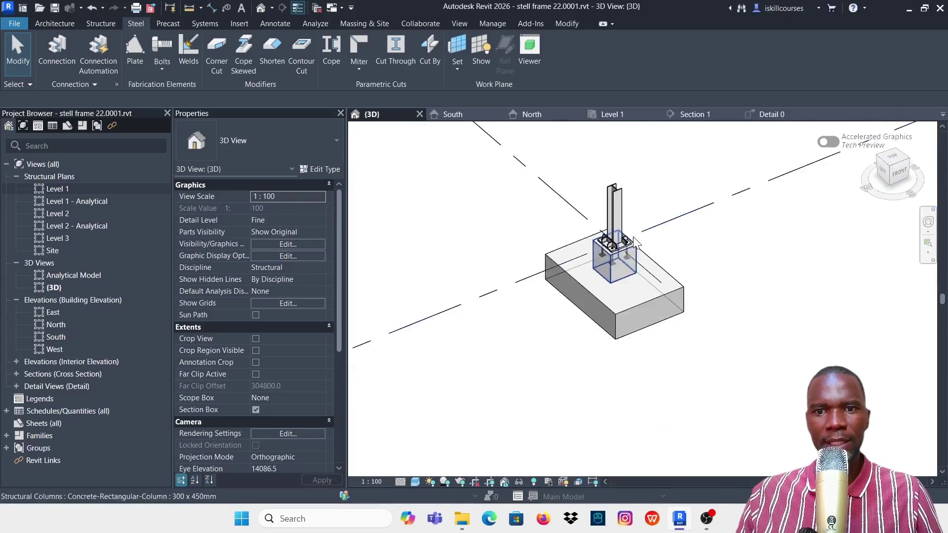
{"action": "scroll", "coordinate": [491, 306], "scroll_direction": "up", "scroll_amount": 4}
{"action": "scroll", "coordinate": [489, 304], "scroll_direction": "up", "scroll_amount": 6}
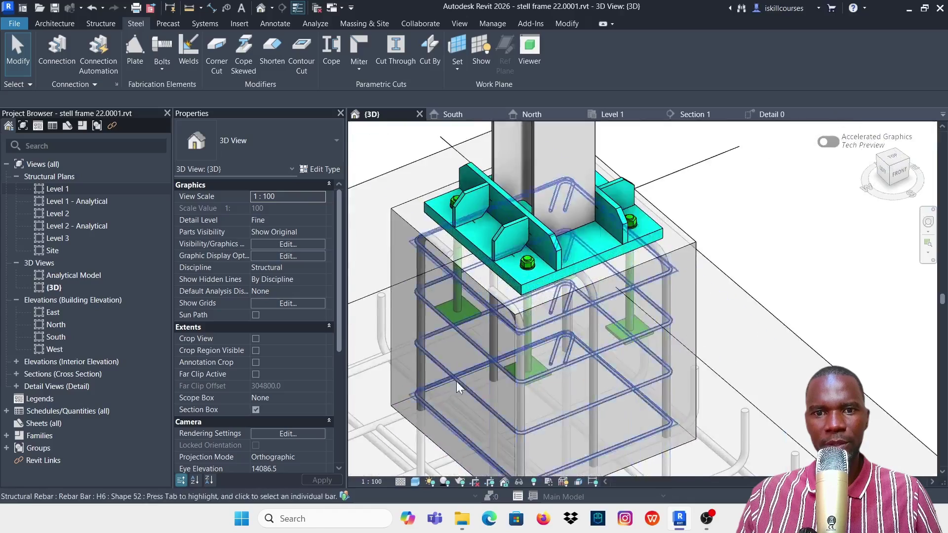
{"action": "scroll", "coordinate": [453, 380], "scroll_direction": "down", "scroll_amount": 5}
{"action": "scroll", "coordinate": [451, 369], "scroll_direction": "up", "scroll_amount": 6}
{"action": "scroll", "coordinate": [465, 361], "scroll_direction": "down", "scroll_amount": 2}
{"action": "middle_click_drag", "start_coordinate": [512, 292], "coordinate": [499, 188]}
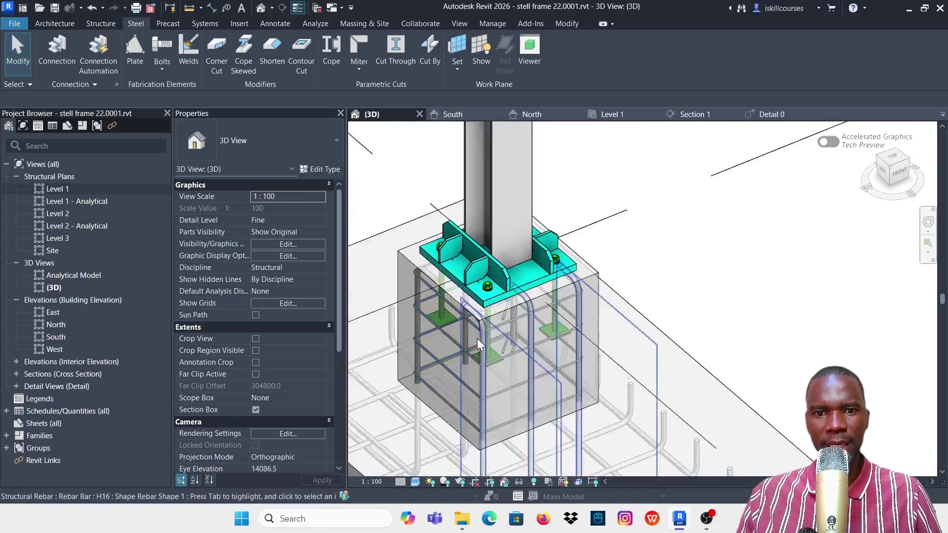
{"action": "scroll", "coordinate": [504, 236], "scroll_direction": "up", "scroll_amount": 3}
{"action": "scroll", "coordinate": [524, 247], "scroll_direction": "down", "scroll_amount": 3}
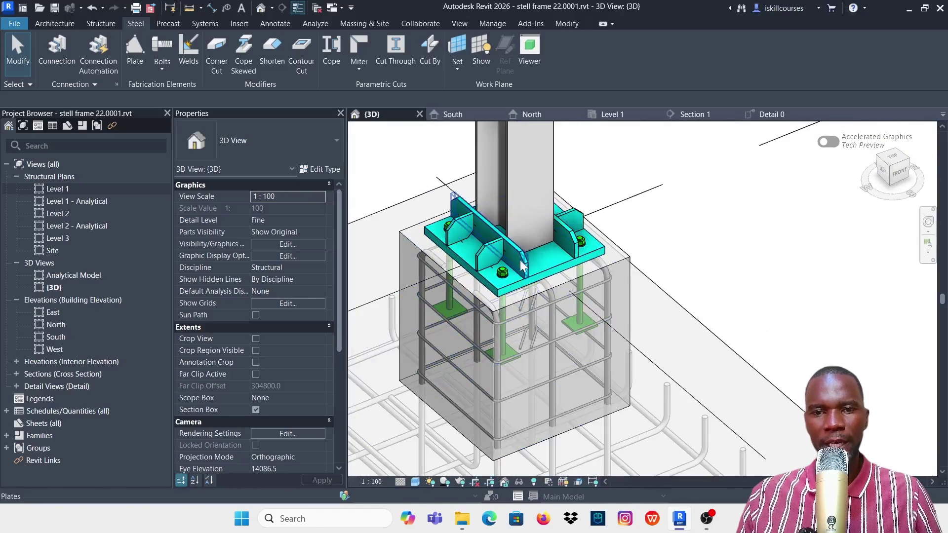
{"action": "scroll", "coordinate": [464, 309], "scroll_direction": "down", "scroll_amount": 5}
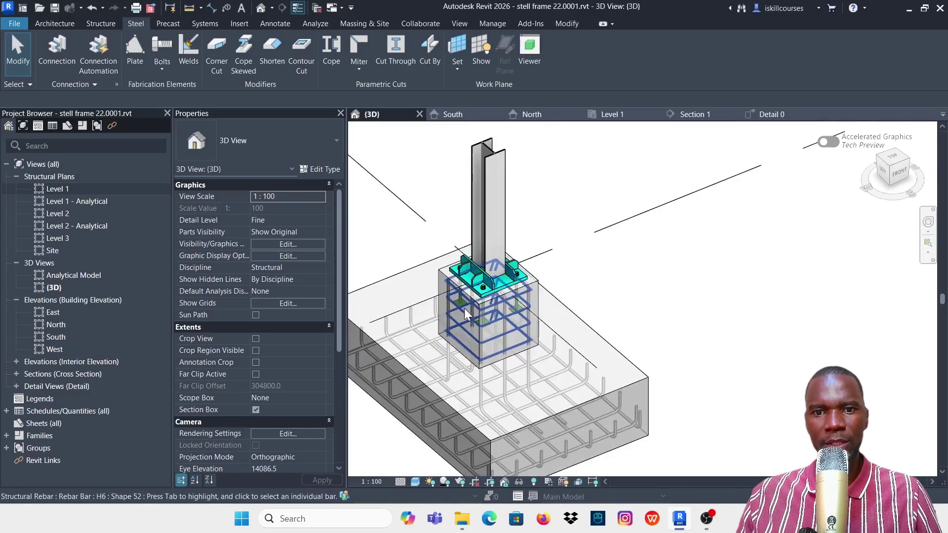
Examine the base plate connection on the column without rebar in the 3D view, select it to check its type, and clear the selection
{"action": "middle_click_drag", "start_coordinate": [502, 460], "coordinate": [690, 237]}
{"action": "scroll", "coordinate": [690, 238], "scroll_direction": "up", "scroll_amount": 5}
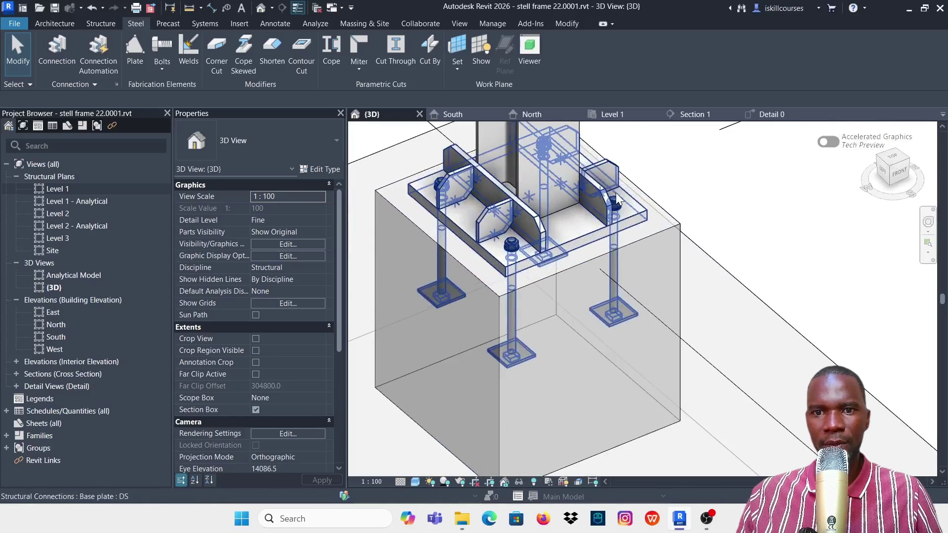
{"action": "left_click", "coordinate": [607, 197]}
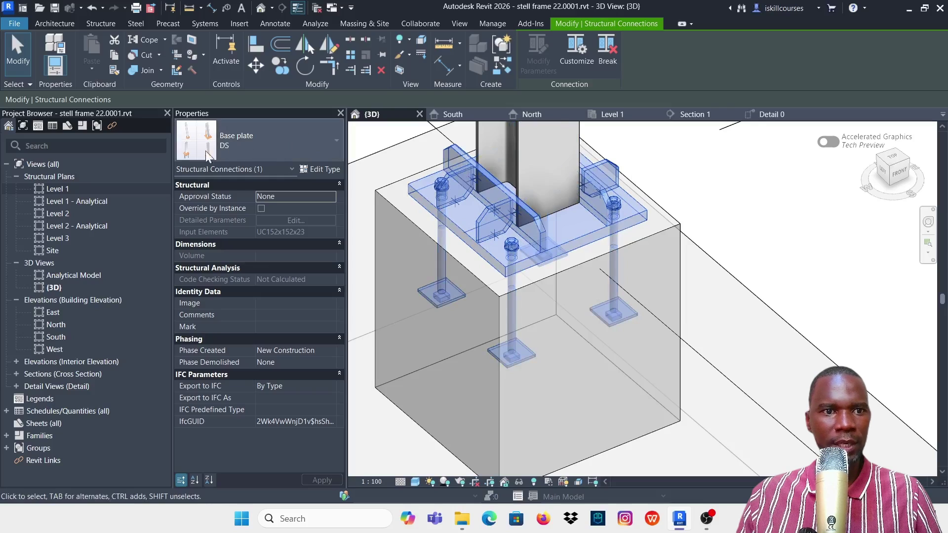
{"action": "scroll", "coordinate": [664, 368], "scroll_direction": "down", "scroll_amount": 3}
{"action": "scroll", "coordinate": [664, 368], "scroll_direction": "up", "scroll_amount": 2}
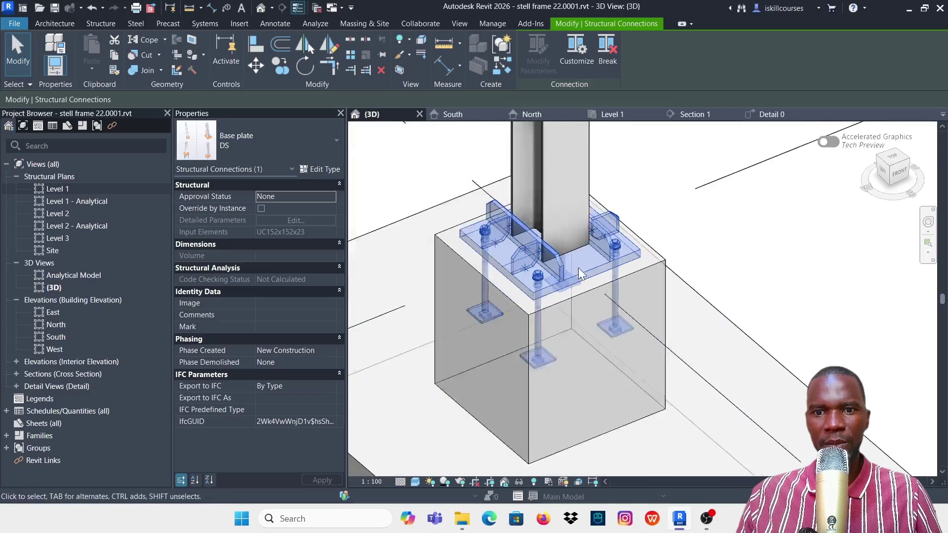
{"action": "scroll", "coordinate": [632, 259], "scroll_direction": "down", "scroll_amount": 3}
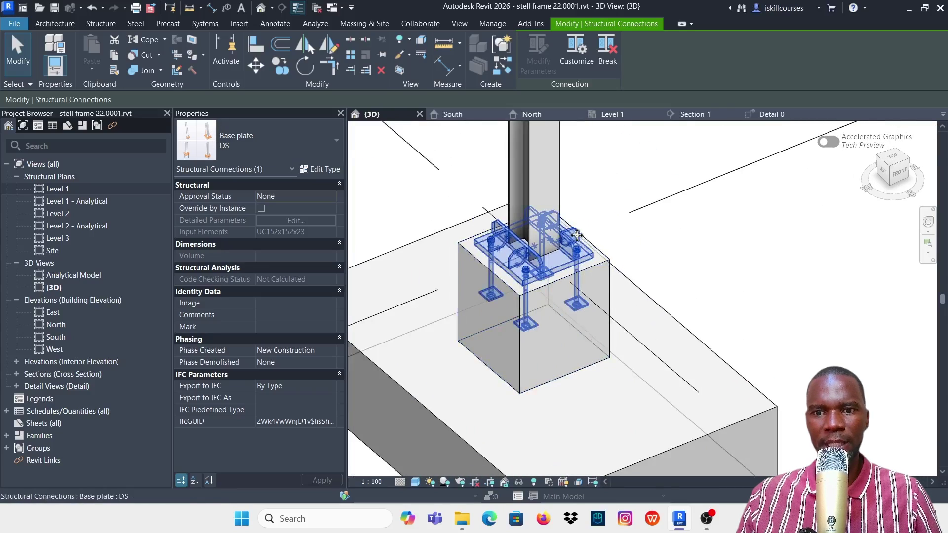
{"action": "scroll", "coordinate": [707, 238], "scroll_direction": "down", "scroll_amount": 2}
{"action": "middle_click_drag", "start_coordinate": [707, 237], "coordinate": [614, 254], "text": "shift"}
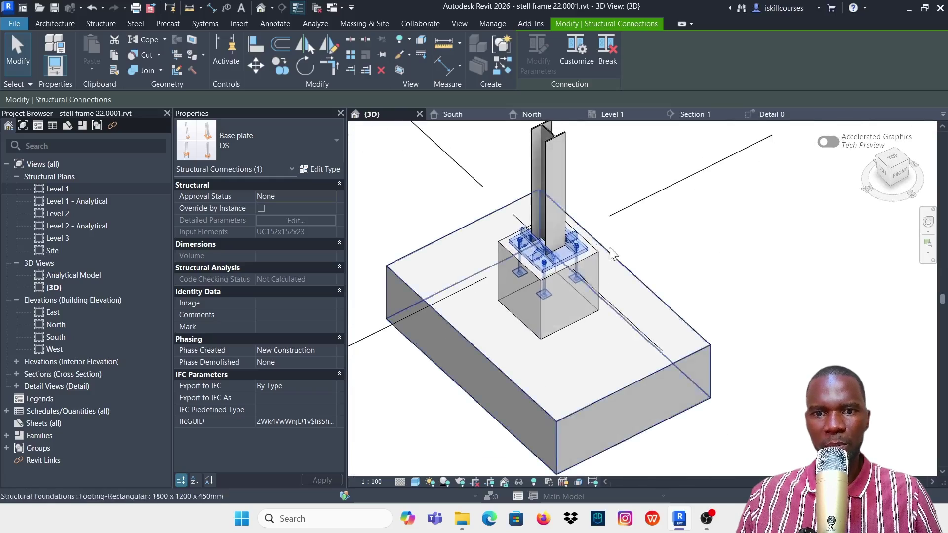
{"action": "scroll", "coordinate": [551, 259], "scroll_direction": "up", "scroll_amount": 5}
{"action": "scroll", "coordinate": [770, 302], "scroll_direction": "down", "scroll_amount": 2}
{"action": "scroll", "coordinate": [707, 258], "scroll_direction": "down", "scroll_amount": 2}
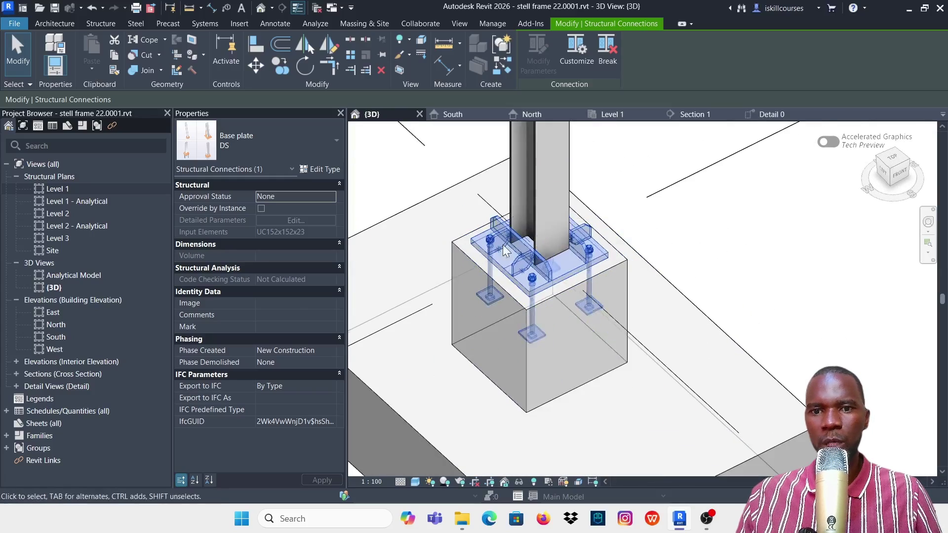
{"action": "left_click", "coordinate": [684, 229]}
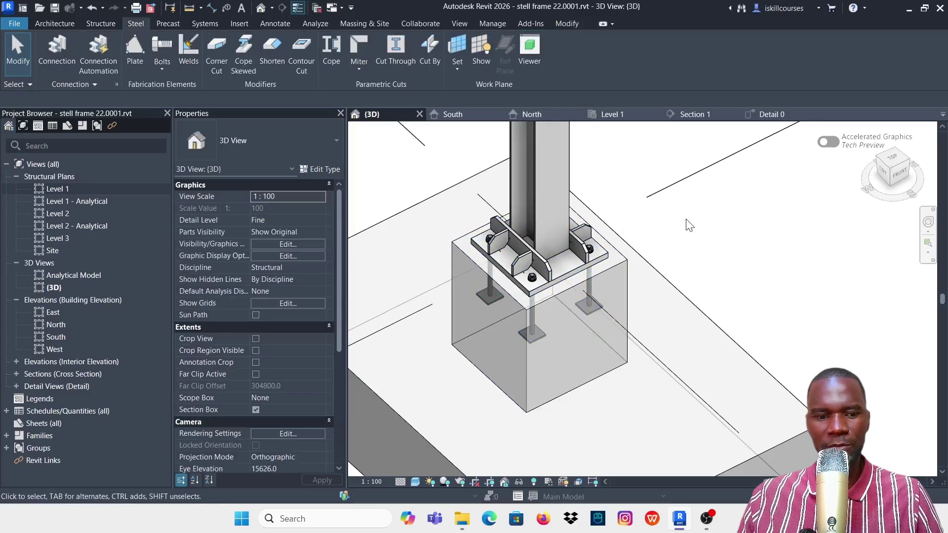
Open the 3D view's visibility/graphic overrides and expand the Structural Connections category to list its subcategories
{"action": "key", "text": "v"}
{"action": "key", "text": "g"}
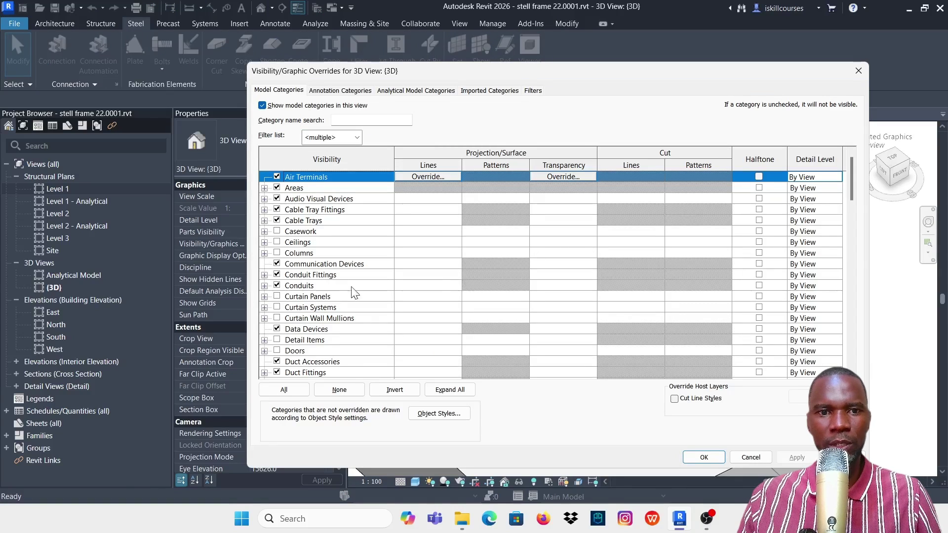
{"action": "left_click", "coordinate": [307, 287]}
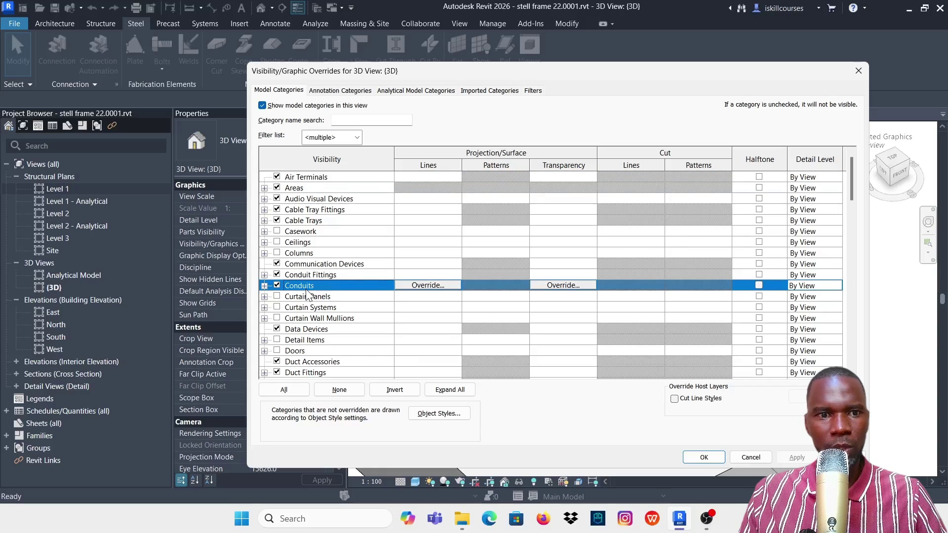
{"action": "key", "text": "s"}
{"action": "scroll", "coordinate": [329, 277], "scroll_direction": "down", "scroll_amount": 5}
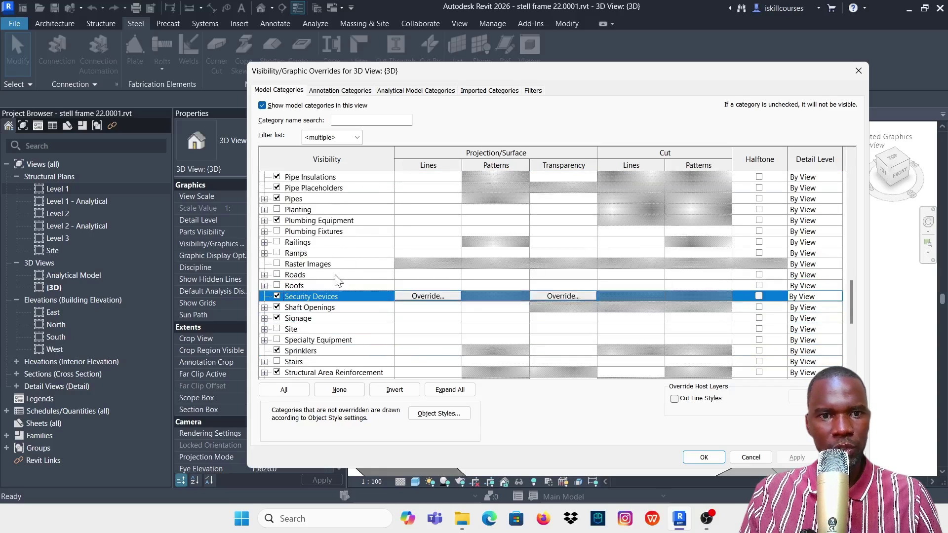
{"action": "scroll", "coordinate": [331, 290], "scroll_direction": "down", "scroll_amount": 1}
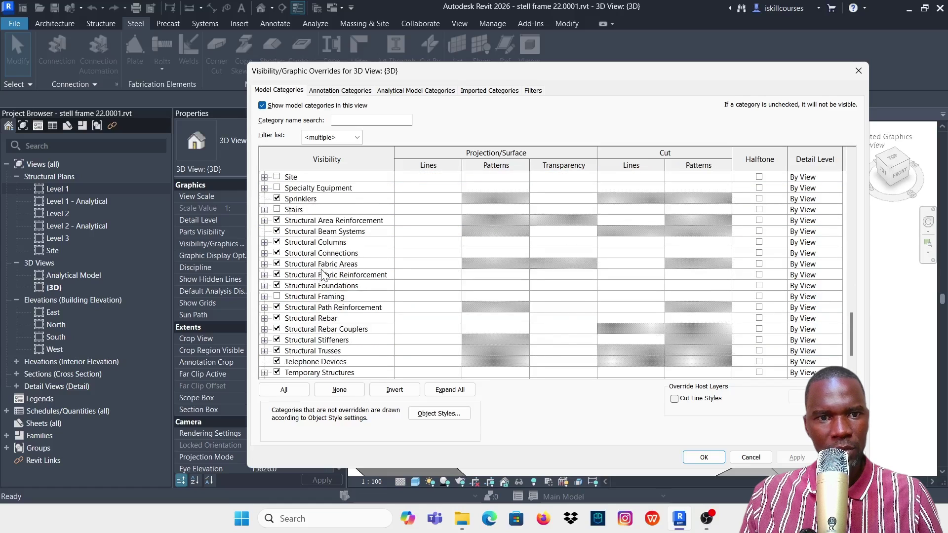
{"action": "left_click", "coordinate": [265, 253]}
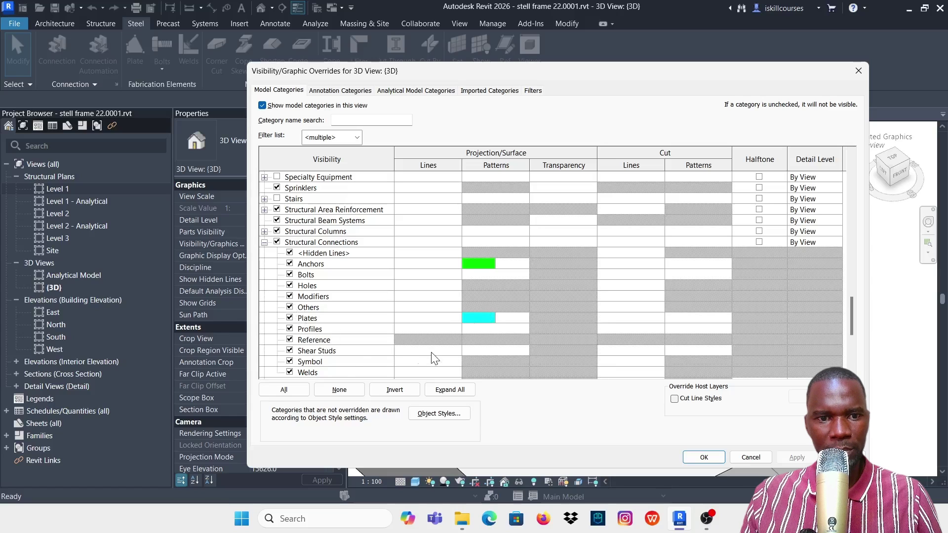
Override the Anchors subcategory's projection surface pattern with a solid foreground fill in orange, RGB 255-128-064
{"action": "left_click", "coordinate": [488, 266]}
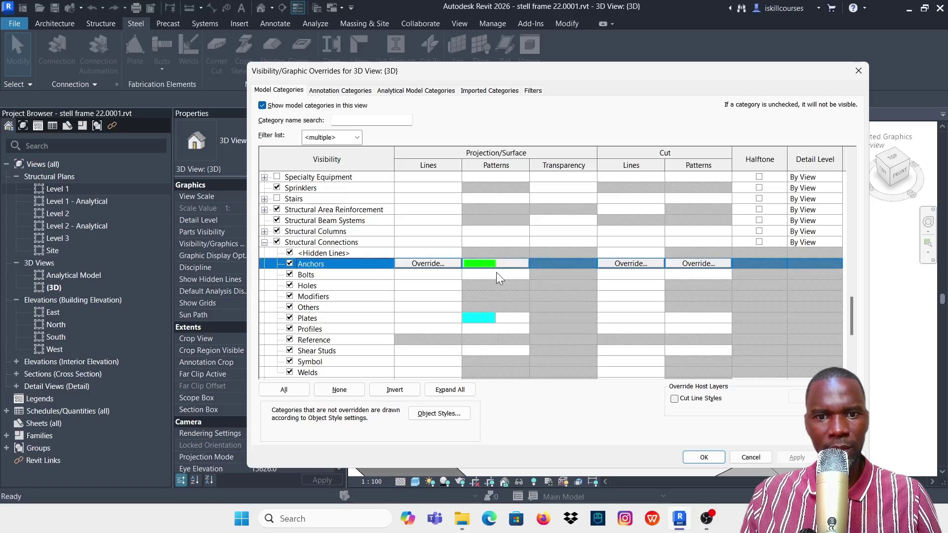
{"action": "left_click", "coordinate": [487, 267]}
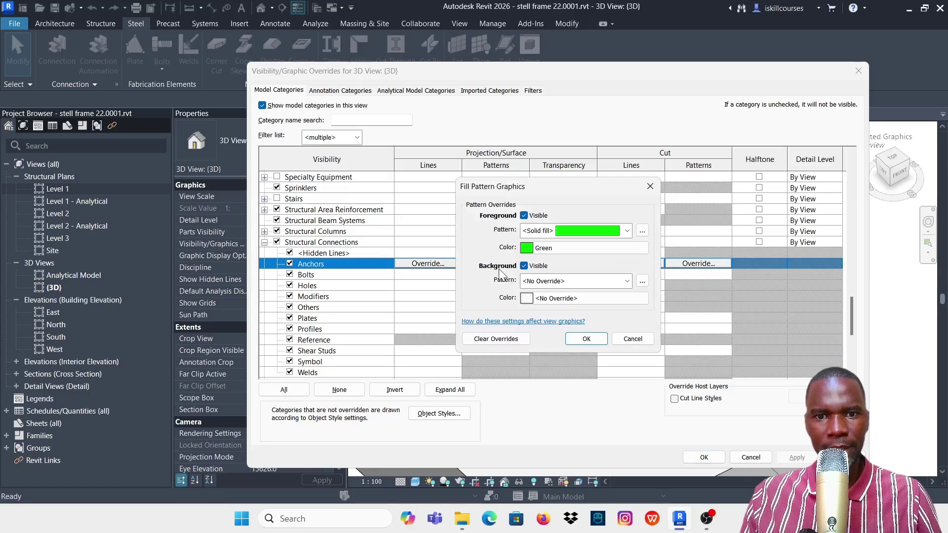
{"action": "left_click", "coordinate": [627, 230]}
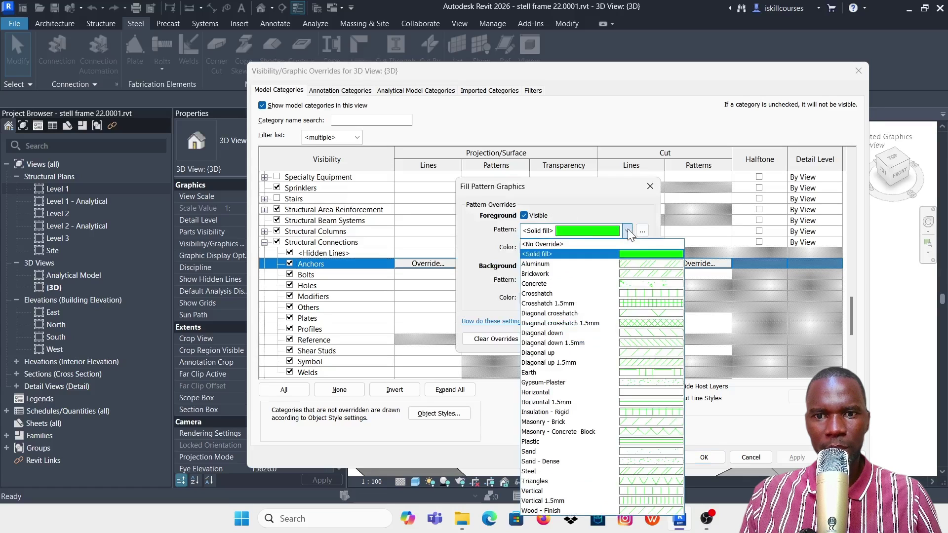
{"action": "left_click", "coordinate": [611, 254]}
{"action": "left_click", "coordinate": [527, 248]}
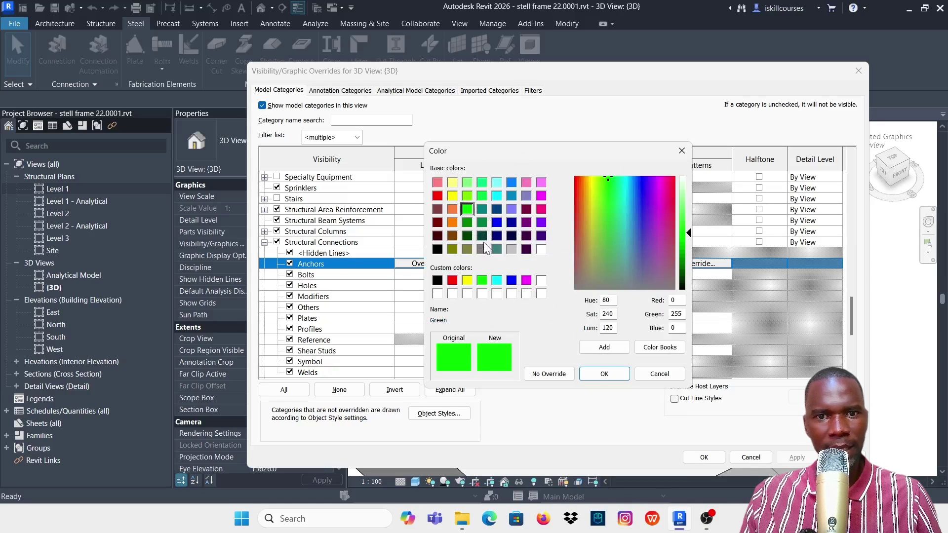
{"action": "left_click", "coordinate": [452, 209]}
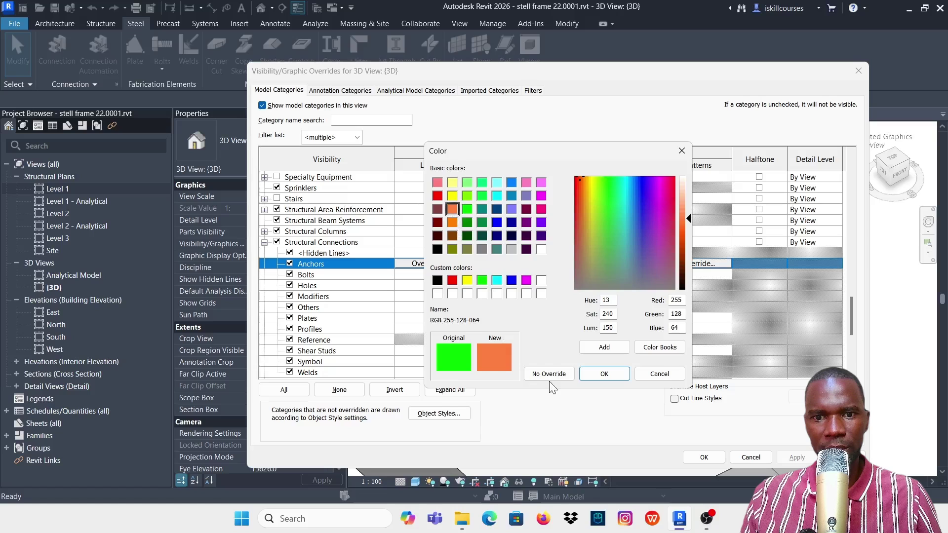
{"action": "left_click", "coordinate": [593, 374]}
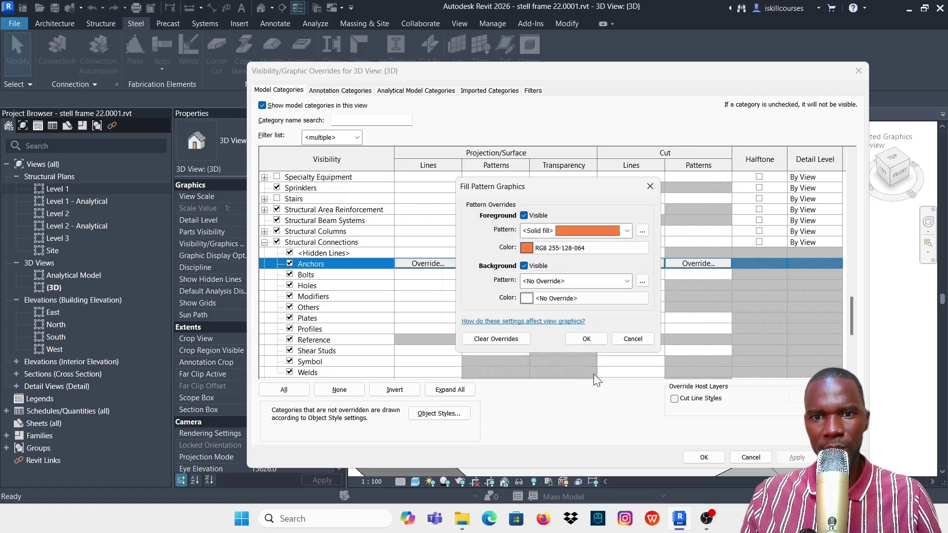
{"action": "left_click", "coordinate": [587, 339]}
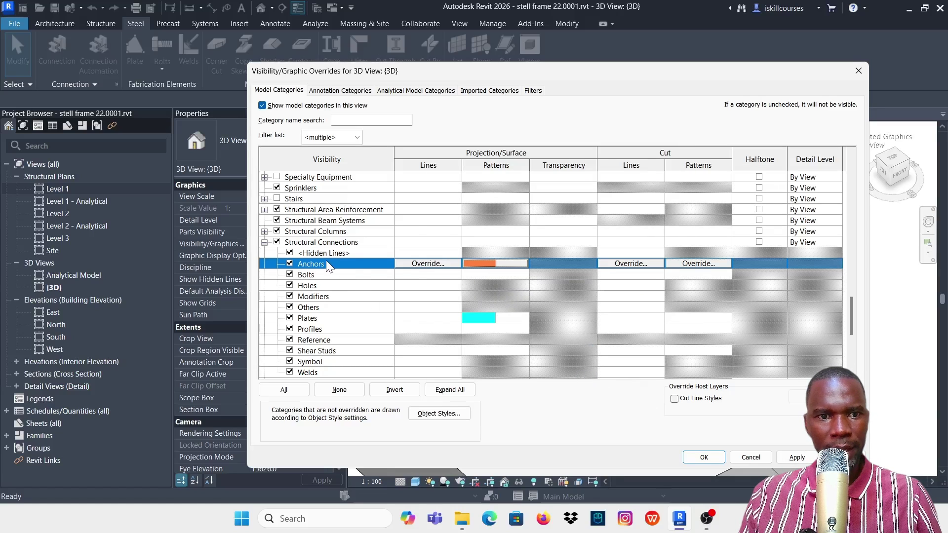
Override the Structural Connections category's projection surface pattern with a solid yellow foreground fill, RAL 1026, and apply the view overrides
{"action": "left_click", "coordinate": [265, 242]}
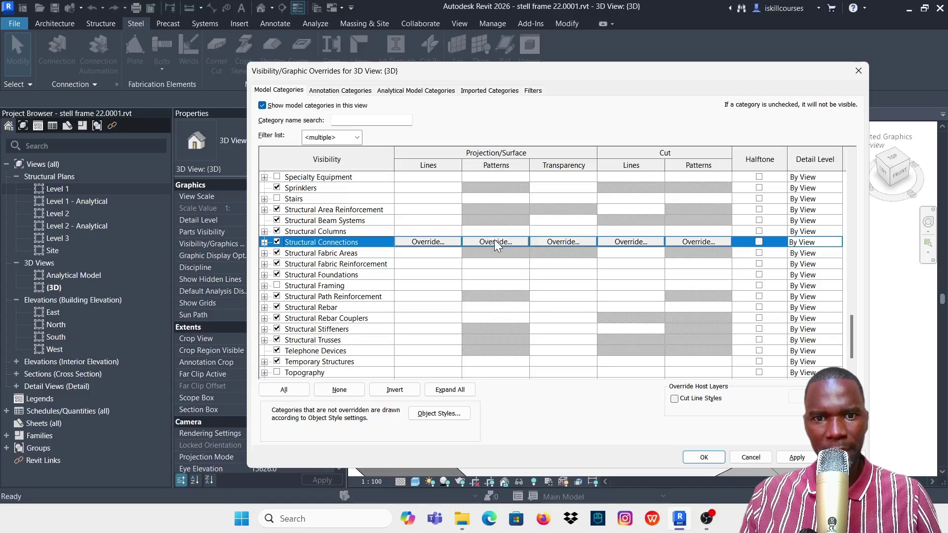
{"action": "left_click", "coordinate": [265, 242]}
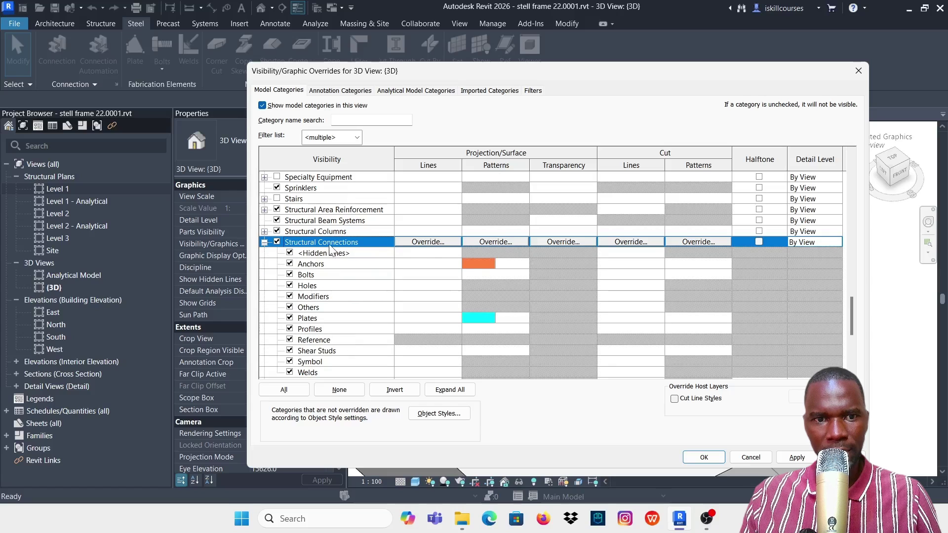
{"action": "left_click", "coordinate": [495, 241]}
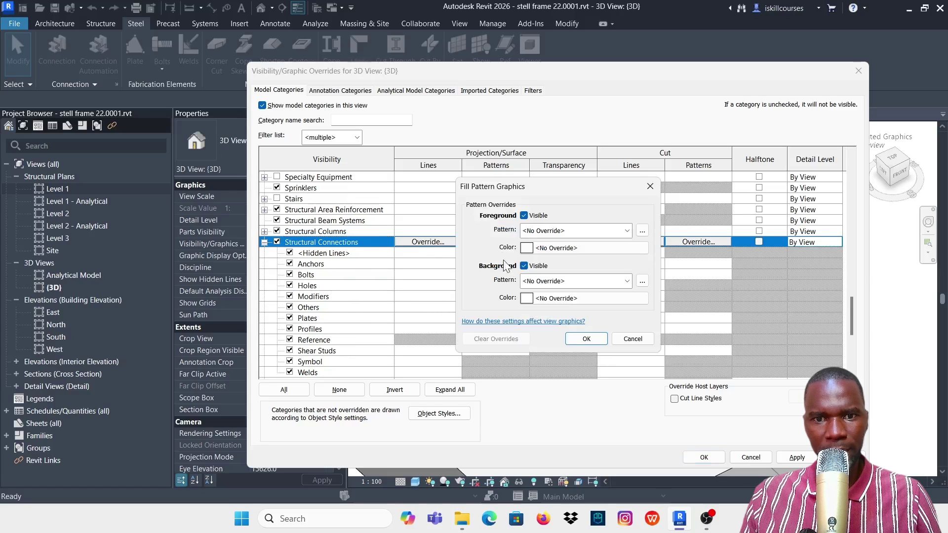
{"action": "left_click", "coordinate": [627, 231]}
{"action": "left_click", "coordinate": [636, 249]}
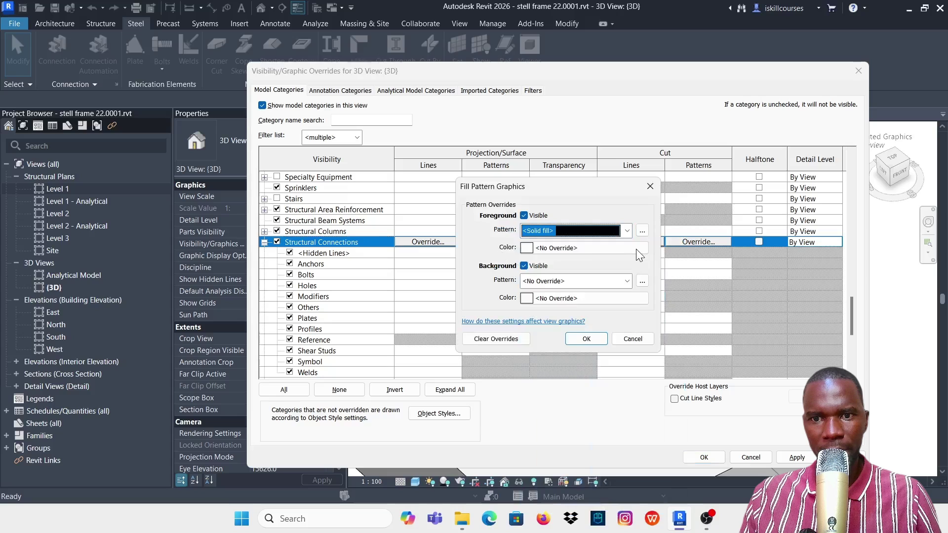
{"action": "left_click", "coordinate": [526, 248]}
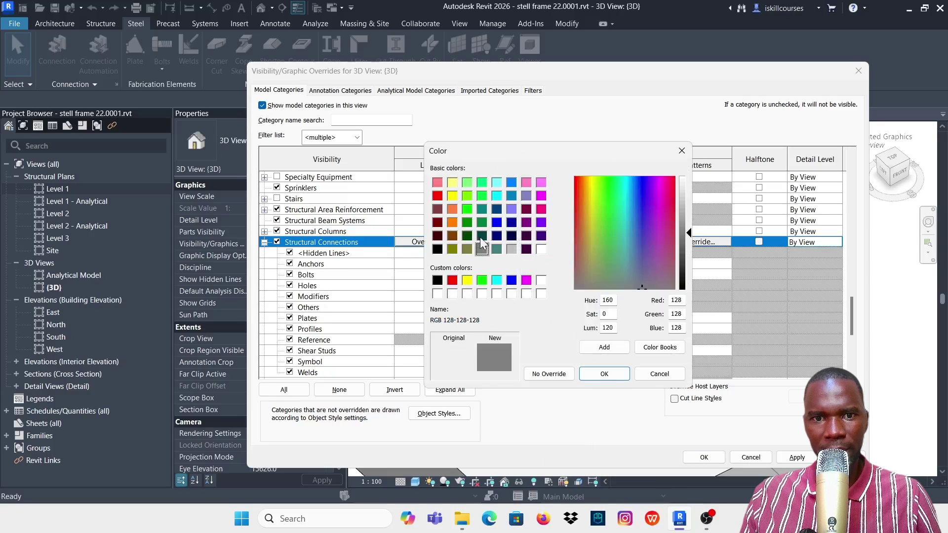
{"action": "left_click", "coordinate": [452, 196]}
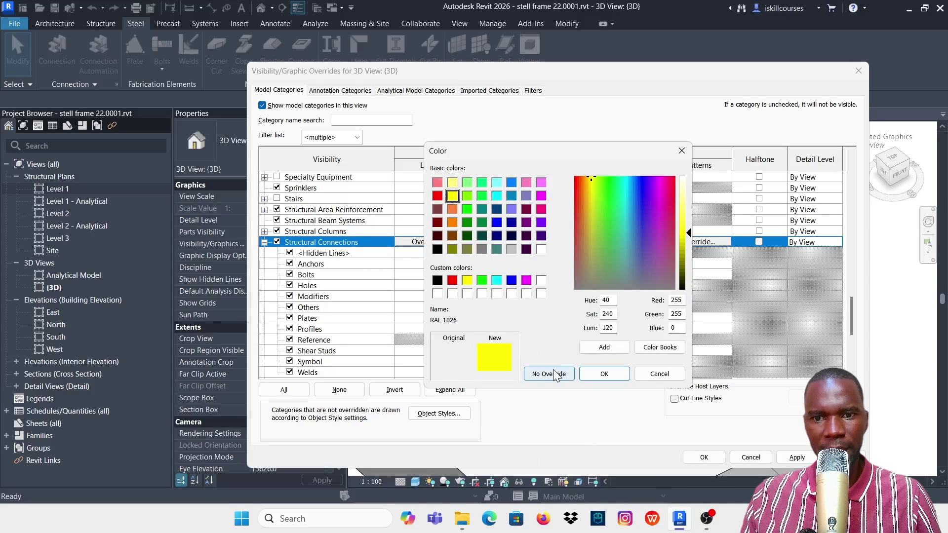
{"action": "left_click", "coordinate": [607, 376]}
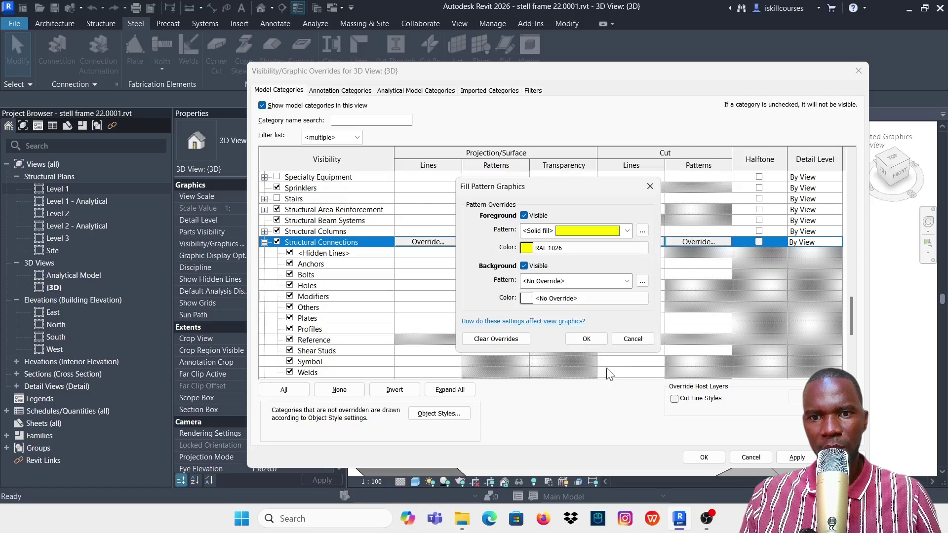
{"action": "left_click", "coordinate": [593, 342]}
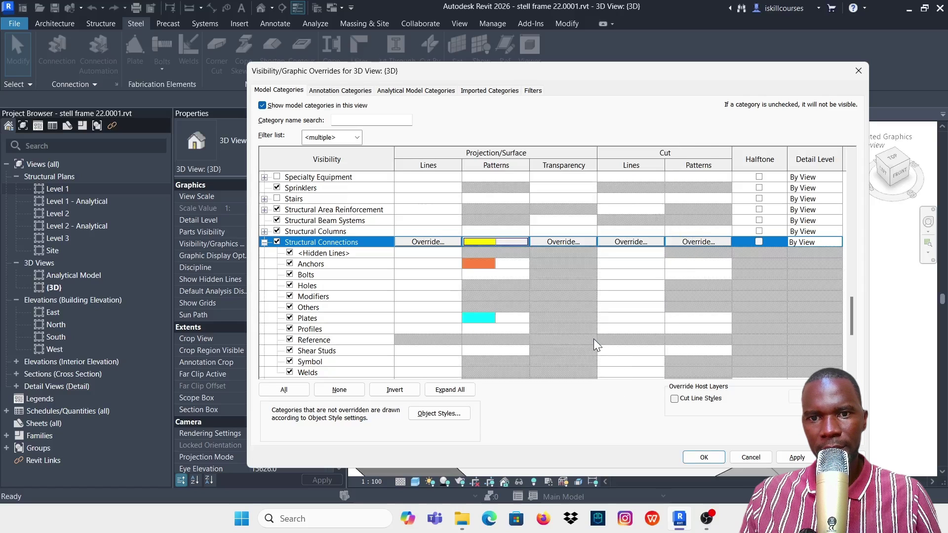
{"action": "left_click", "coordinate": [796, 457]}
{"action": "left_click", "coordinate": [701, 457]}
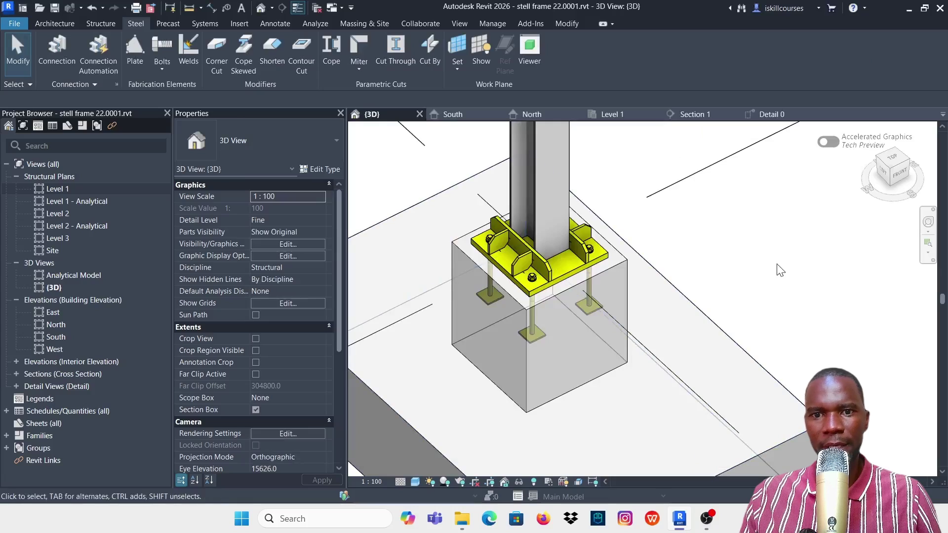
Compare the colours of the plates and anchors on the base plate connections of the different footing columns in the 3D view
{"action": "scroll", "coordinate": [671, 280], "scroll_direction": "down", "scroll_amount": 3}
{"action": "scroll", "coordinate": [649, 269], "scroll_direction": "up", "scroll_amount": 6}
{"action": "scroll", "coordinate": [642, 297], "scroll_direction": "down", "scroll_amount": 5}
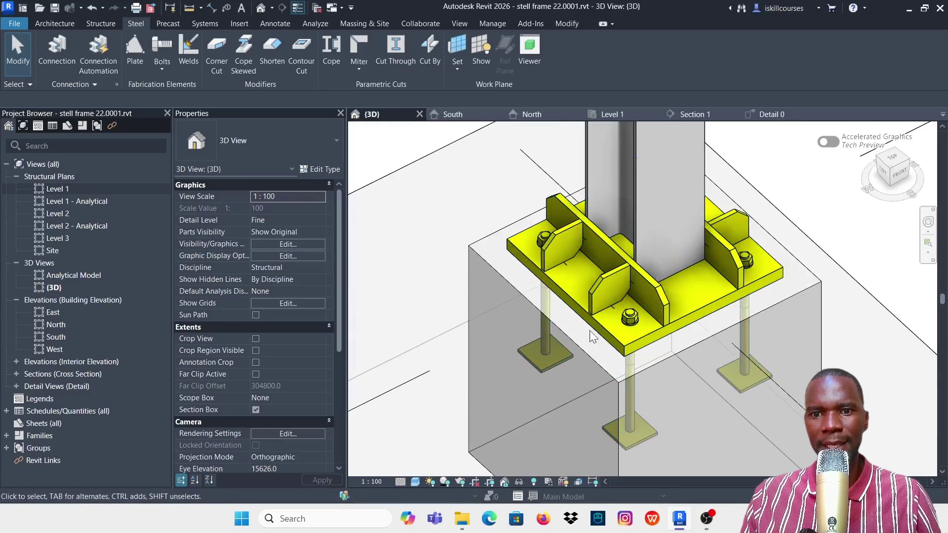
{"action": "scroll", "coordinate": [643, 304], "scroll_direction": "down", "scroll_amount": 4}
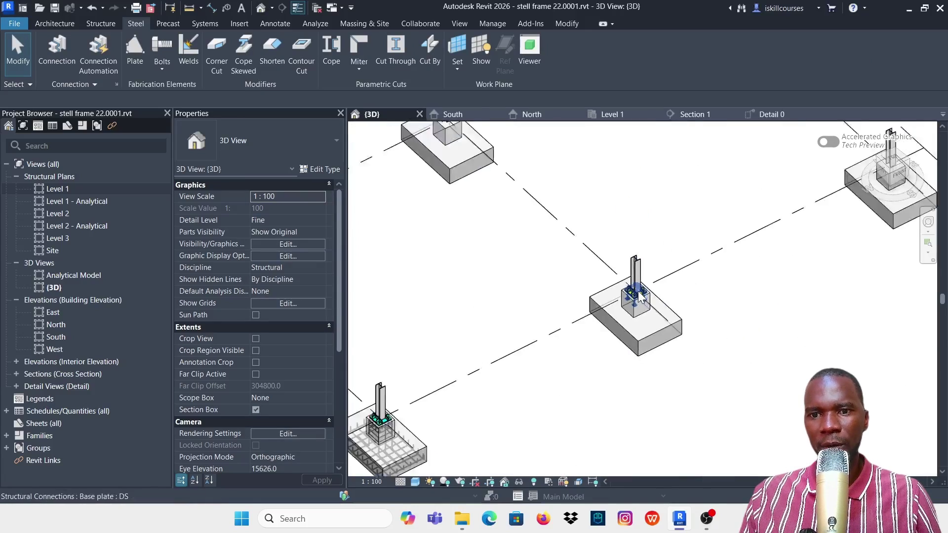
{"action": "scroll", "coordinate": [508, 366], "scroll_direction": "up", "scroll_amount": 6}
{"action": "scroll", "coordinate": [508, 365], "scroll_direction": "up", "scroll_amount": 4}
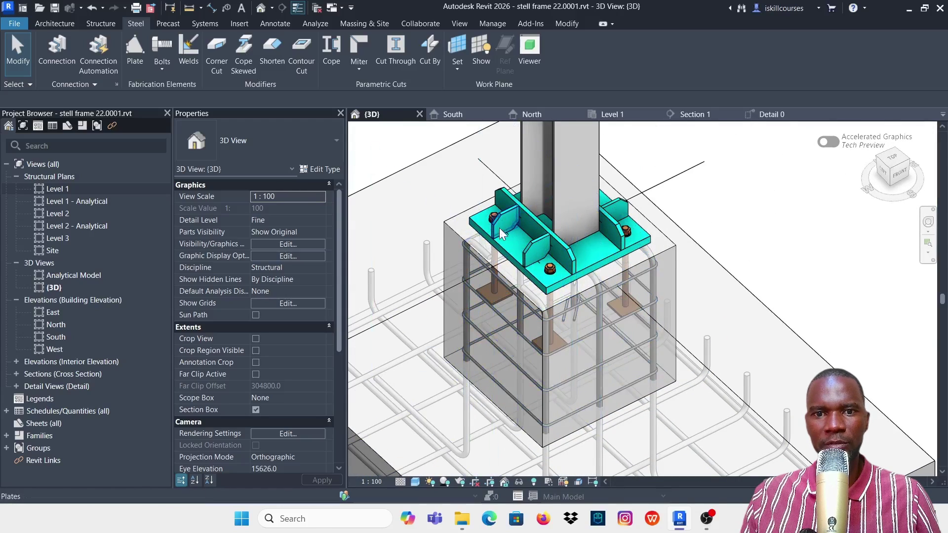
{"action": "scroll", "coordinate": [560, 280], "scroll_direction": "up", "scroll_amount": 2}
{"action": "scroll", "coordinate": [497, 381], "scroll_direction": "down", "scroll_amount": 8}
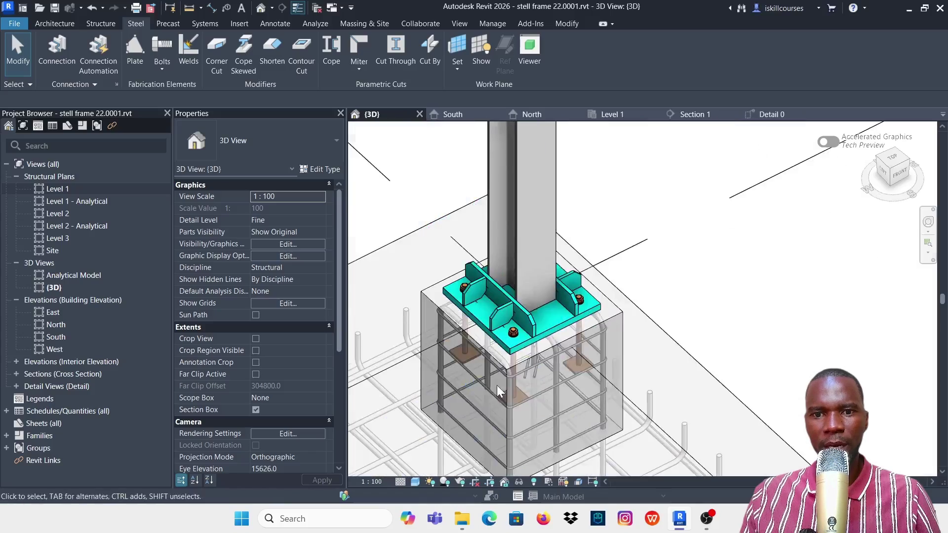
{"action": "scroll", "coordinate": [624, 303], "scroll_direction": "up", "scroll_amount": 8}
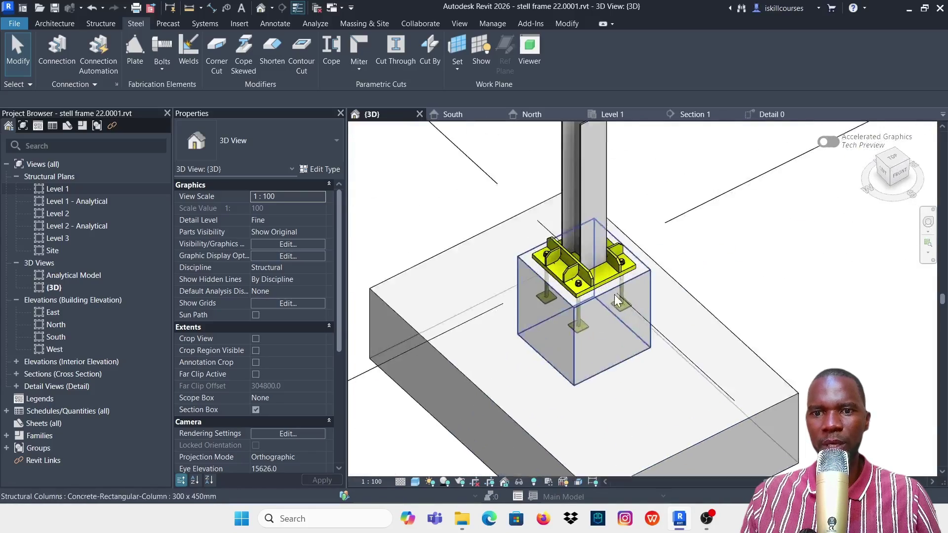
Select the yellow base plate connection on the column without rebar and clear the selection to refresh its display
{"action": "left_click", "coordinate": [628, 232]}
{"action": "scroll", "coordinate": [628, 232], "scroll_direction": "down", "scroll_amount": 3}
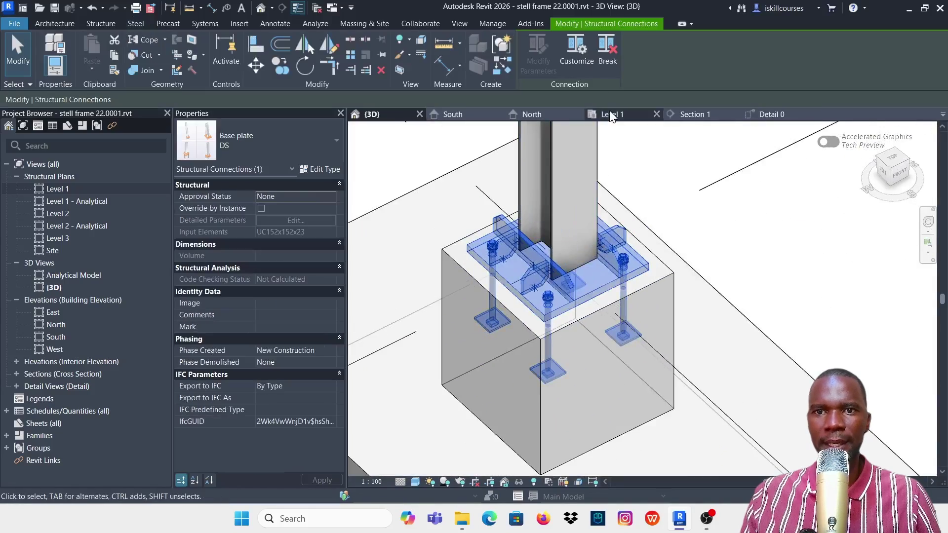
{"action": "left_click", "coordinate": [669, 257]}
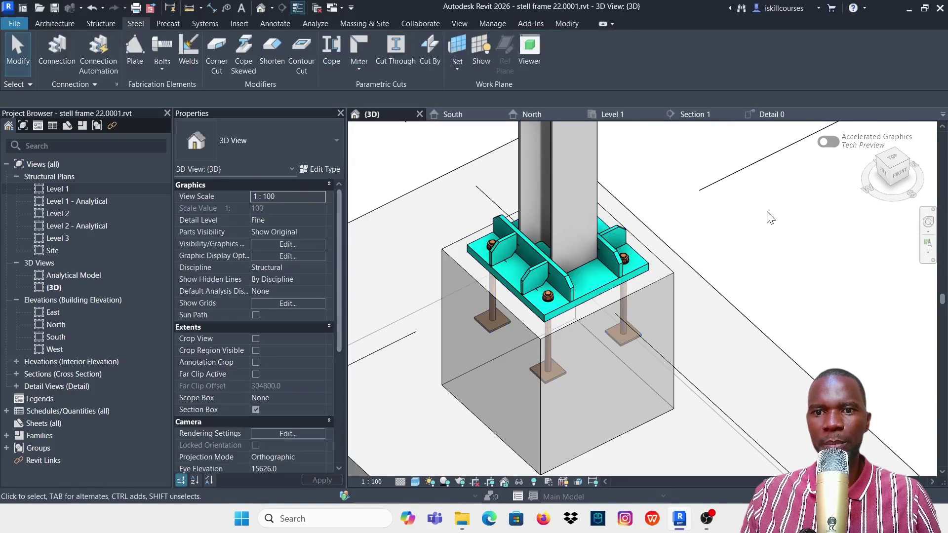
Select the anchors of the base plate connection to view their properties, and clear the selection
{"action": "scroll", "coordinate": [549, 281], "scroll_direction": "up", "scroll_amount": 5}
{"action": "scroll", "coordinate": [543, 340], "scroll_direction": "down", "scroll_amount": 4}
{"action": "left_click", "coordinate": [548, 318]}
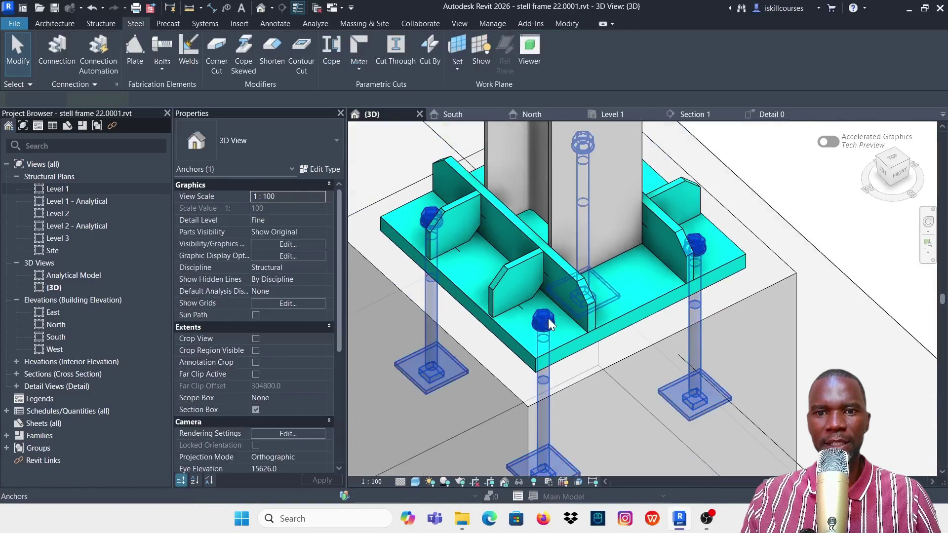
{"action": "scroll", "coordinate": [548, 318], "scroll_direction": "up", "scroll_amount": 3}
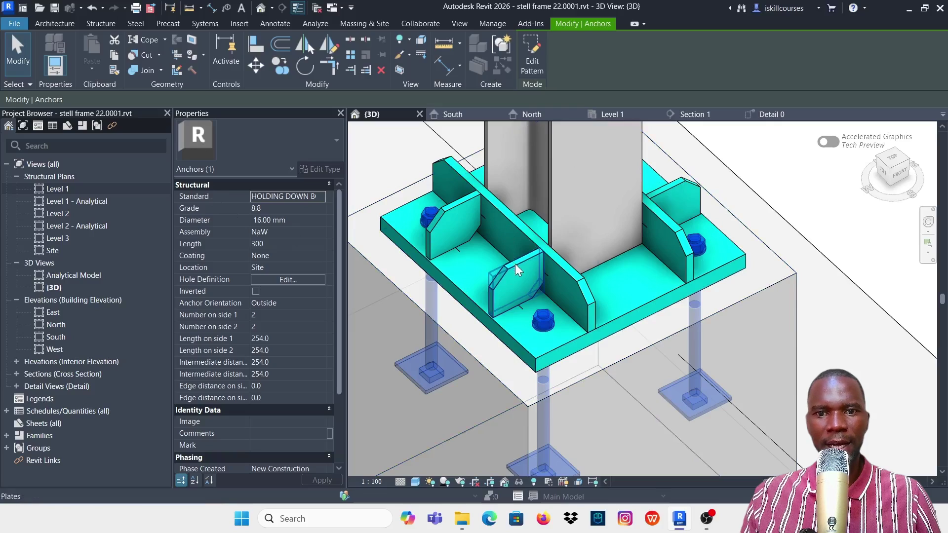
{"action": "scroll", "coordinate": [470, 225], "scroll_direction": "down", "scroll_amount": 4}
{"action": "left_click", "coordinate": [774, 221]}
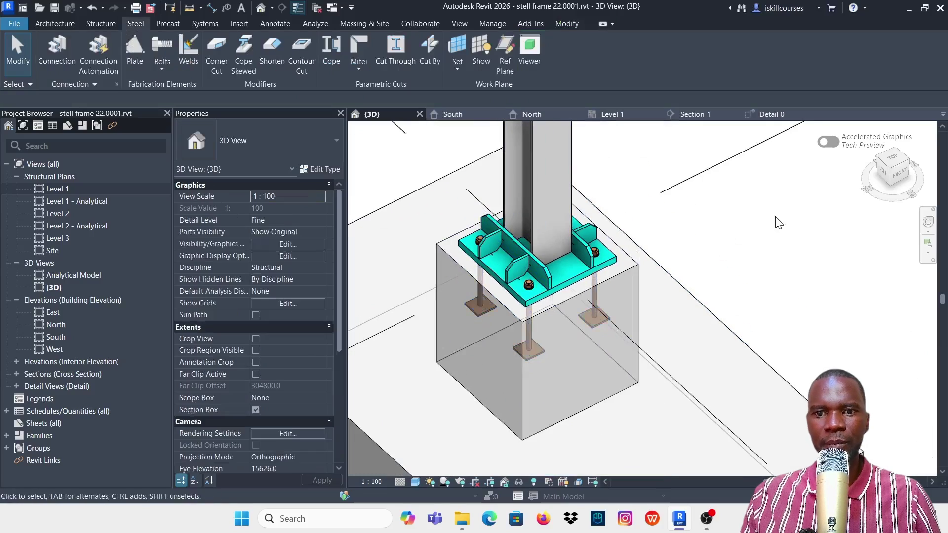
Examine the reinforced corner footing and compare it with the neighbouring footings that have no rebar
{"action": "scroll", "coordinate": [646, 248], "scroll_direction": "down", "scroll_amount": 3}
{"action": "scroll", "coordinate": [701, 269], "scroll_direction": "down", "scroll_amount": 5}
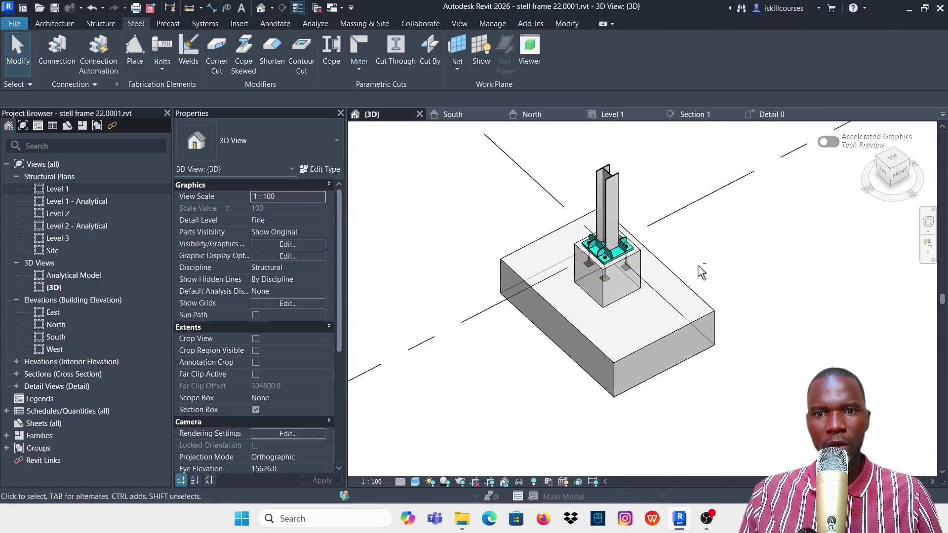
{"action": "scroll", "coordinate": [537, 364], "scroll_direction": "up", "scroll_amount": 4}
{"action": "scroll", "coordinate": [537, 365], "scroll_direction": "up", "scroll_amount": 3}
{"action": "scroll", "coordinate": [593, 332], "scroll_direction": "down", "scroll_amount": 6}
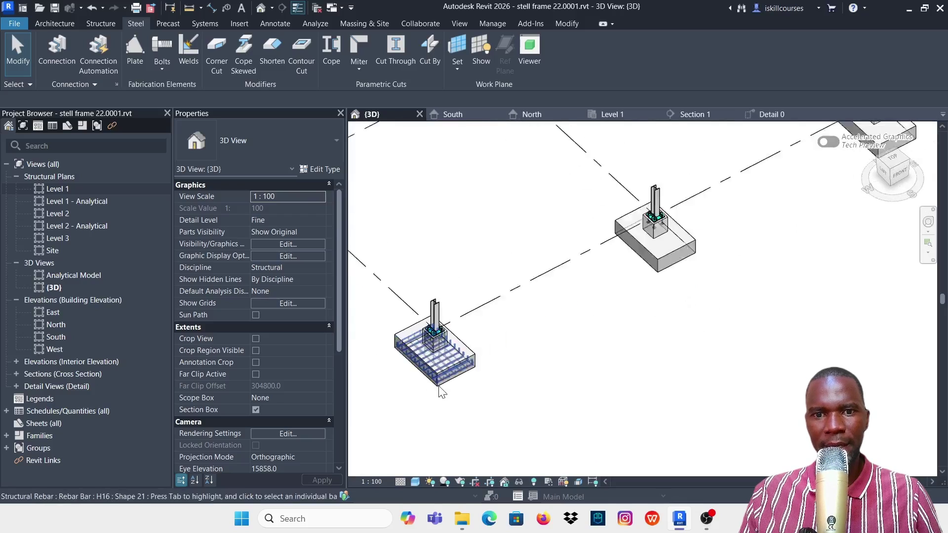
{"action": "middle_click_drag", "start_coordinate": [606, 327], "coordinate": [490, 332], "text": "shift"}
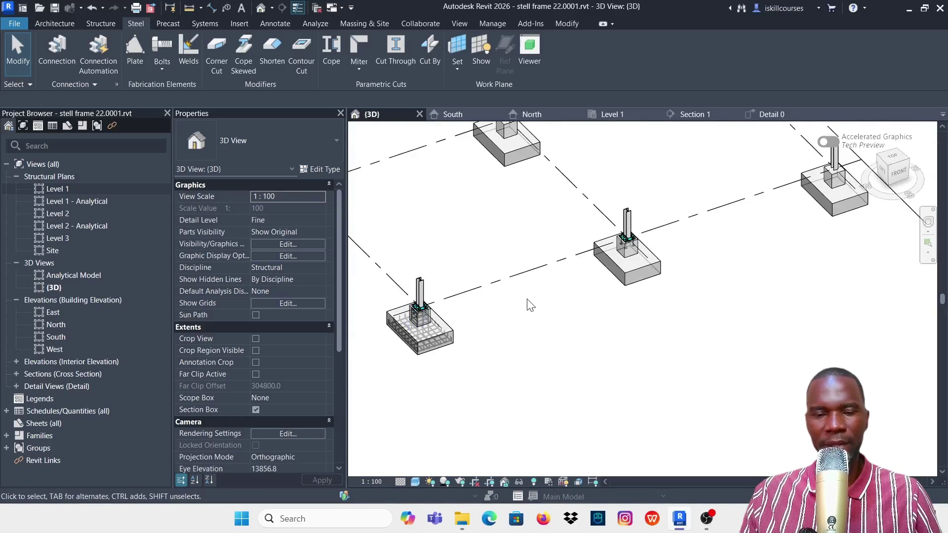
{"action": "scroll", "coordinate": [529, 305], "scroll_direction": "down", "scroll_amount": 3}
{"action": "scroll", "coordinate": [469, 308], "scroll_direction": "up", "scroll_amount": 5}
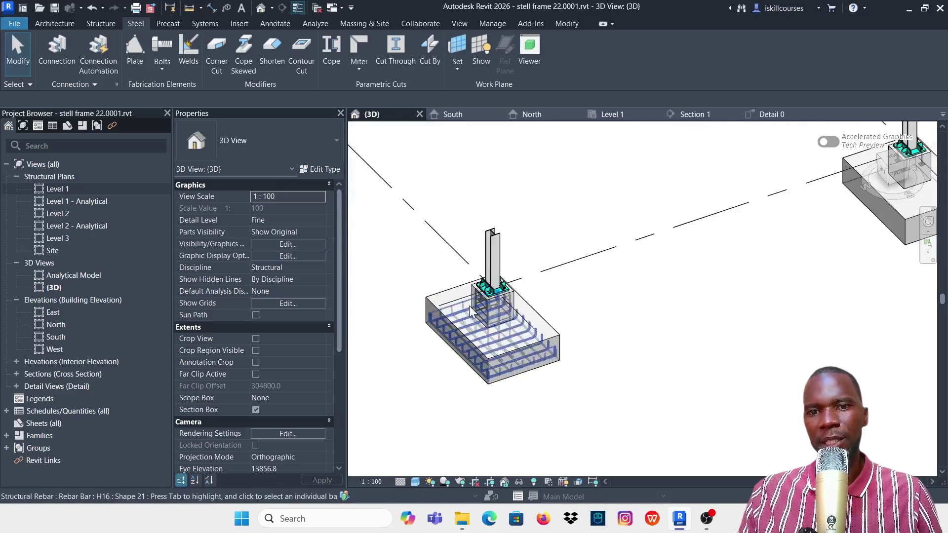
{"action": "scroll", "coordinate": [469, 307], "scroll_direction": "up", "scroll_amount": 2}
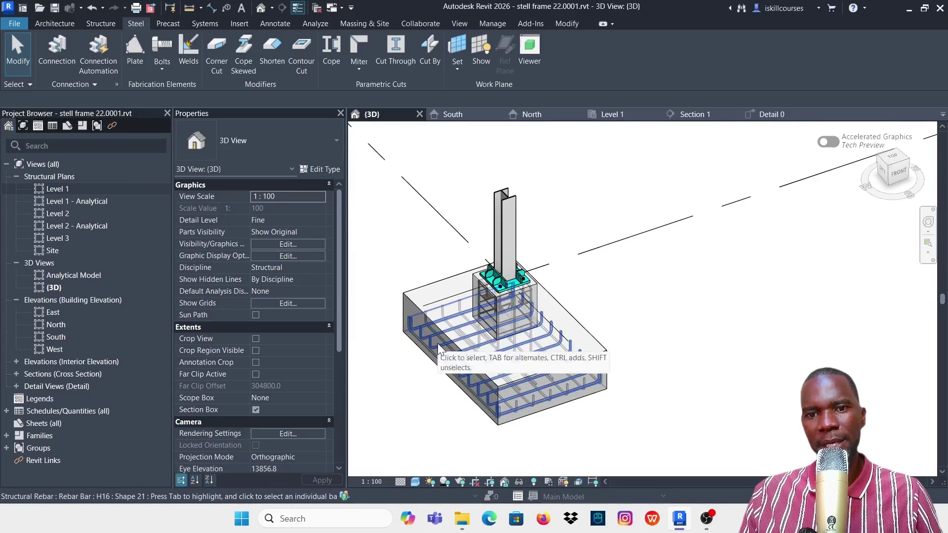
{"action": "scroll", "coordinate": [438, 343], "scroll_direction": "down", "scroll_amount": 4}
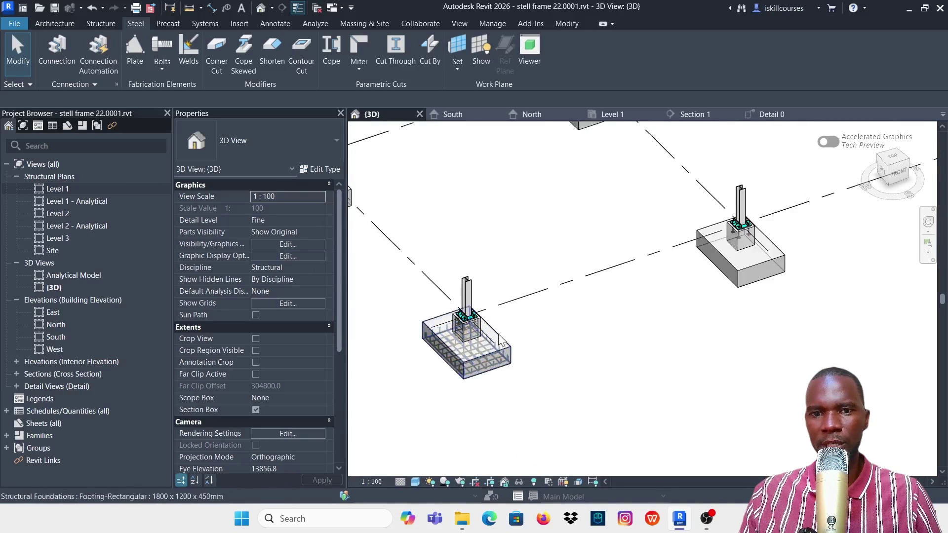
Propagate the rebar of the reinforced 1800 x 1200 x 450mm corner footing to the adjacent footing, aligned by host
{"action": "scroll", "coordinate": [499, 334], "scroll_direction": "up", "scroll_amount": 4}
{"action": "left_click", "coordinate": [521, 335]}
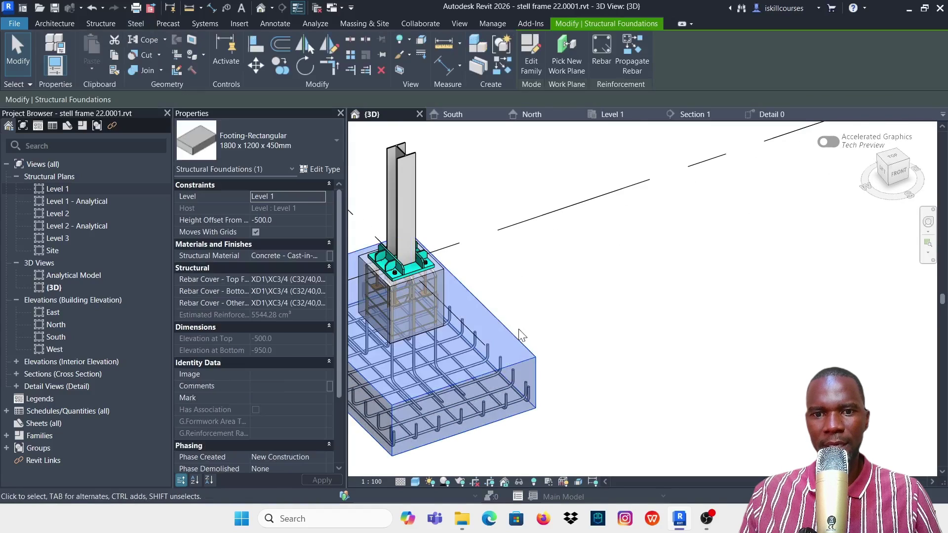
{"action": "scroll", "coordinate": [521, 335], "scroll_direction": "down", "scroll_amount": 4}
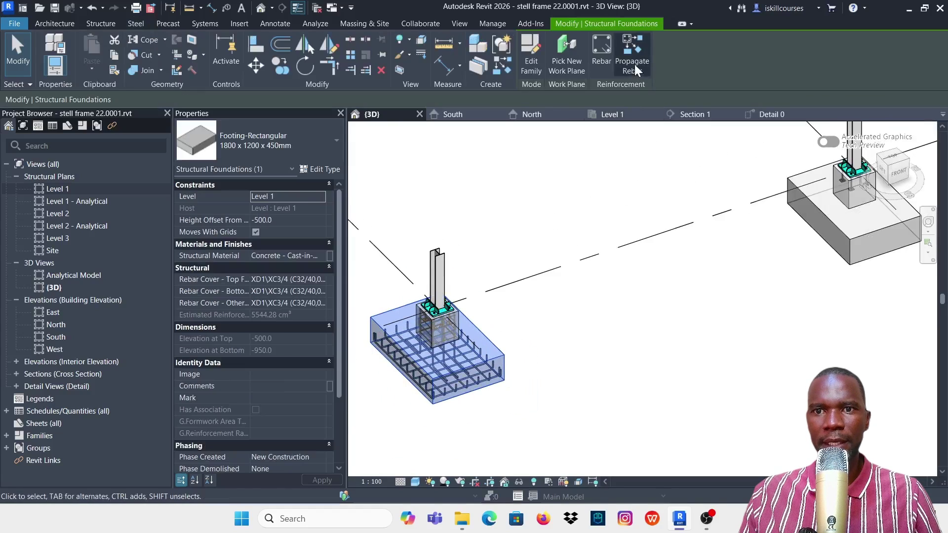
{"action": "left_click", "coordinate": [635, 50]}
{"action": "scroll", "coordinate": [466, 275], "scroll_direction": "down", "scroll_amount": 2}
{"action": "scroll", "coordinate": [690, 254], "scroll_direction": "up", "scroll_amount": 2}
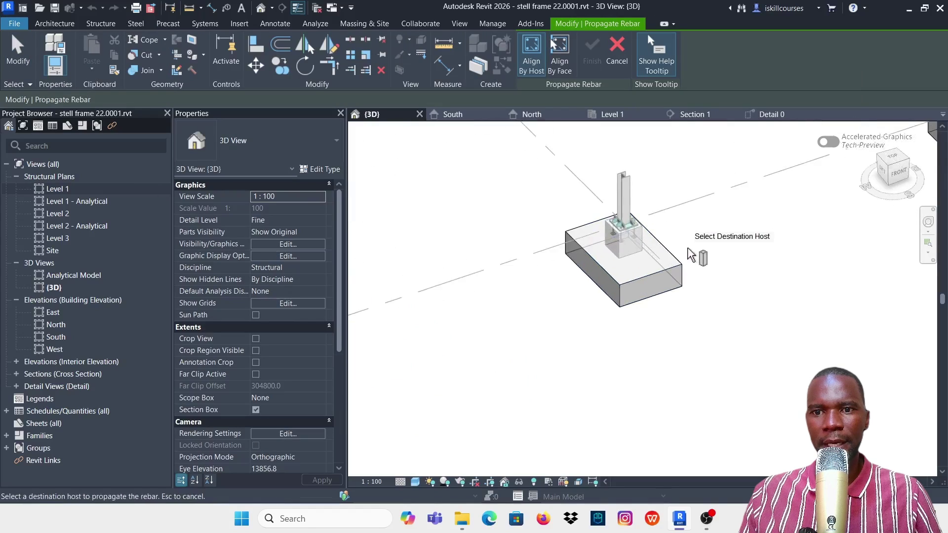
{"action": "scroll", "coordinate": [690, 254], "scroll_direction": "up", "scroll_amount": 3}
{"action": "left_click", "coordinate": [668, 265]}
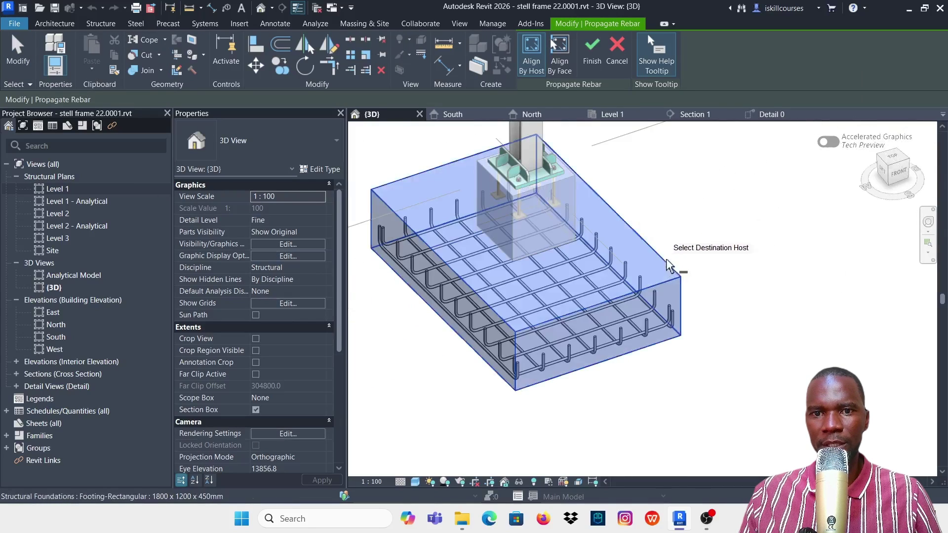
{"action": "scroll", "coordinate": [667, 270], "scroll_direction": "down", "scroll_amount": 3}
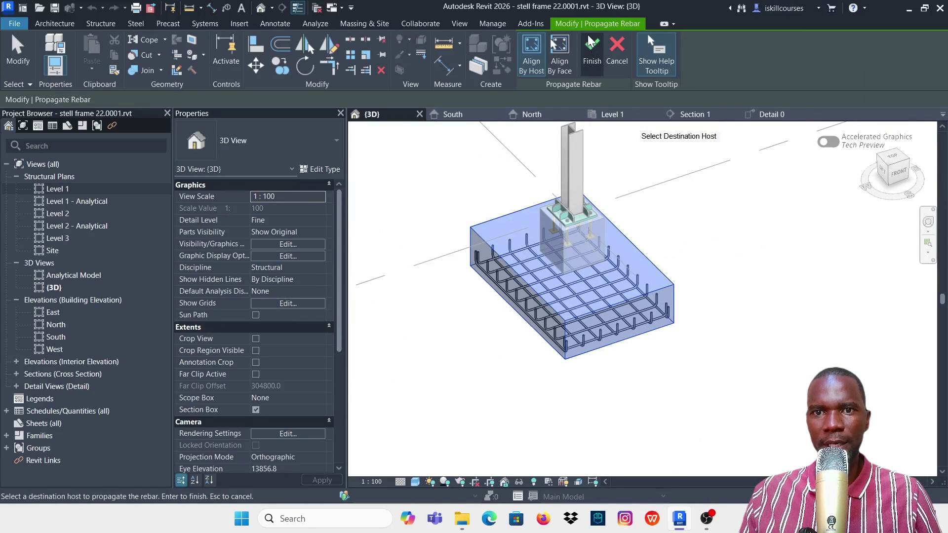
{"action": "left_click", "coordinate": [591, 45]}
{"action": "scroll", "coordinate": [661, 296], "scroll_direction": "up", "scroll_amount": 4}
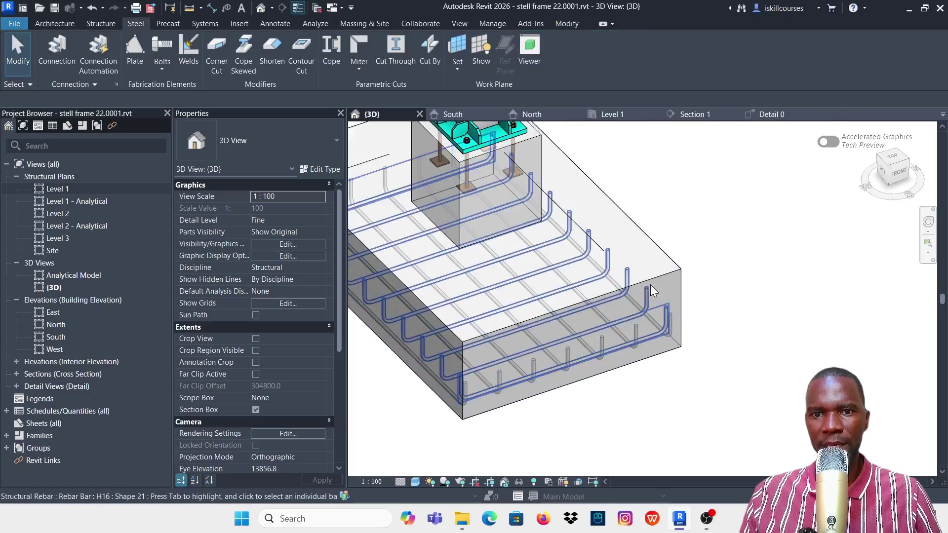
{"action": "scroll", "coordinate": [651, 284], "scroll_direction": "down", "scroll_amount": 4}
Propagate the rebar of the reinforced 300 x 450mm concrete column to the concrete column on the adjacent footing, aligned by host
{"action": "scroll", "coordinate": [414, 376], "scroll_direction": "up", "scroll_amount": 5}
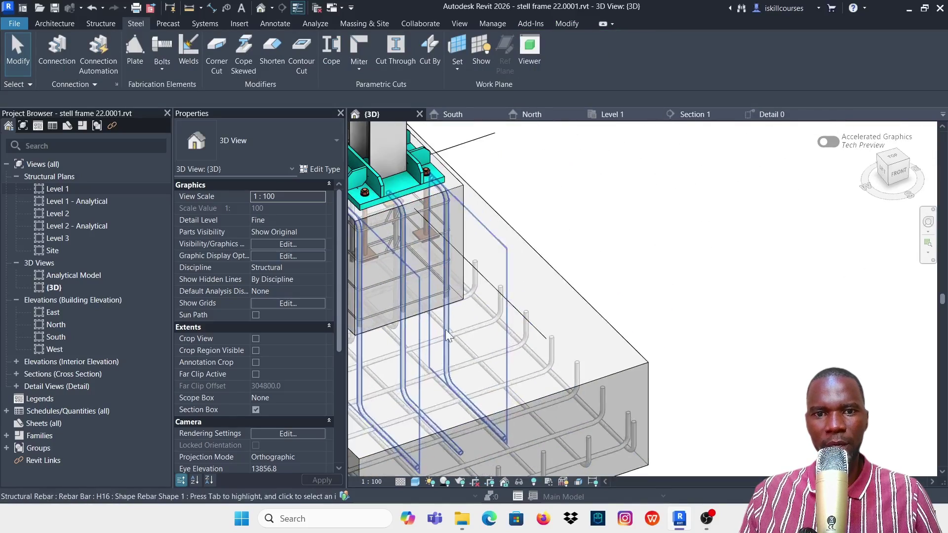
{"action": "scroll", "coordinate": [504, 205], "scroll_direction": "down", "scroll_amount": 4}
{"action": "scroll", "coordinate": [545, 199], "scroll_direction": "up", "scroll_amount": 3}
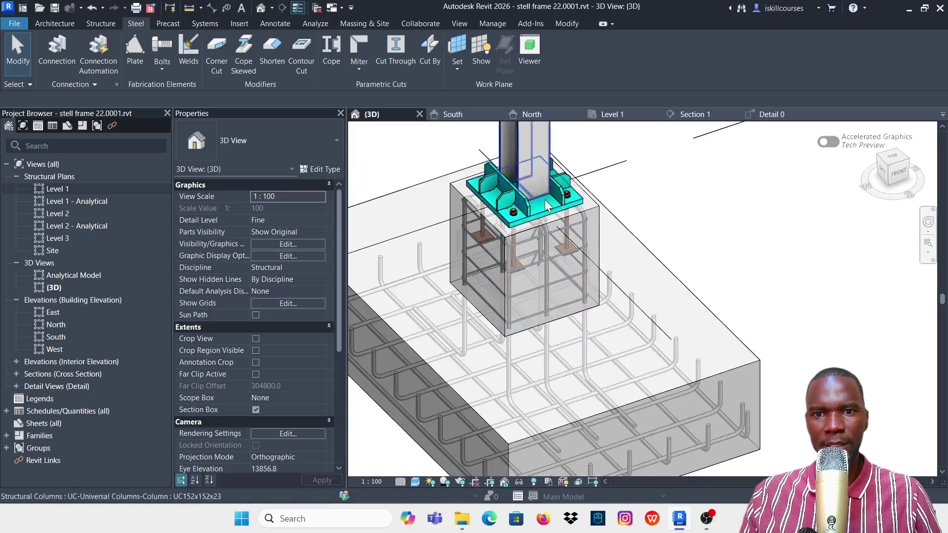
{"action": "scroll", "coordinate": [606, 208], "scroll_direction": "up", "scroll_amount": 2}
{"action": "left_click", "coordinate": [610, 216]}
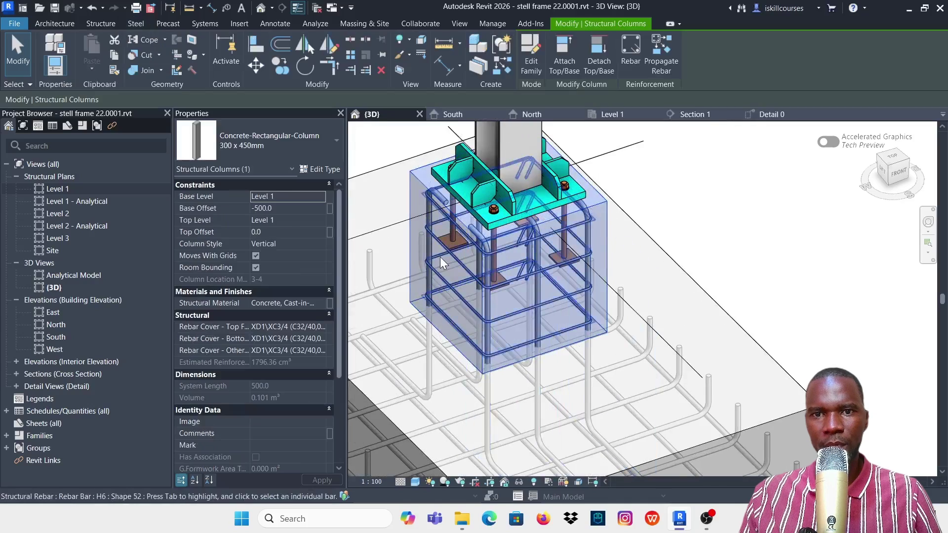
{"action": "scroll", "coordinate": [561, 137], "scroll_direction": "down", "scroll_amount": 3}
{"action": "left_click", "coordinate": [664, 43]}
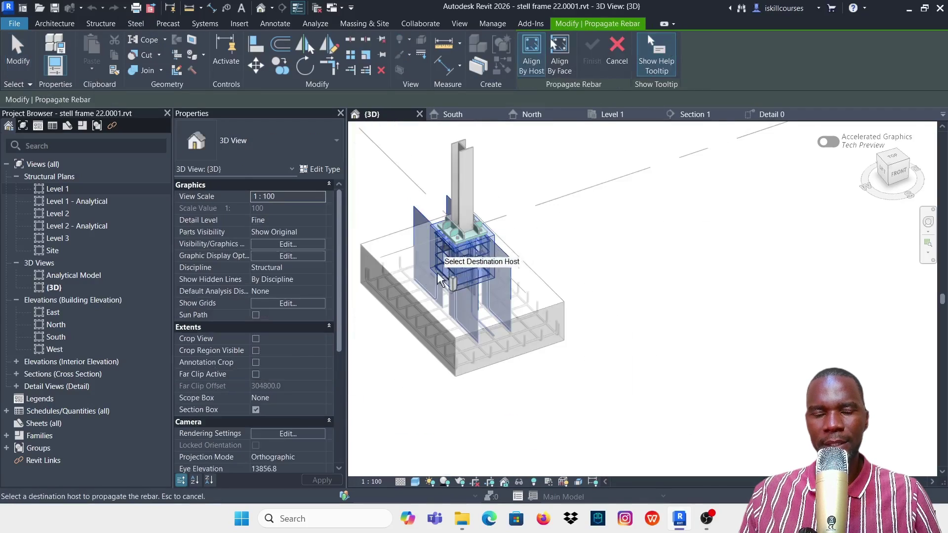
{"action": "scroll", "coordinate": [508, 271], "scroll_direction": "down", "scroll_amount": 3}
{"action": "scroll", "coordinate": [730, 143], "scroll_direction": "up", "scroll_amount": 3}
{"action": "scroll", "coordinate": [676, 215], "scroll_direction": "up", "scroll_amount": 2}
{"action": "scroll", "coordinate": [674, 215], "scroll_direction": "up", "scroll_amount": 3}
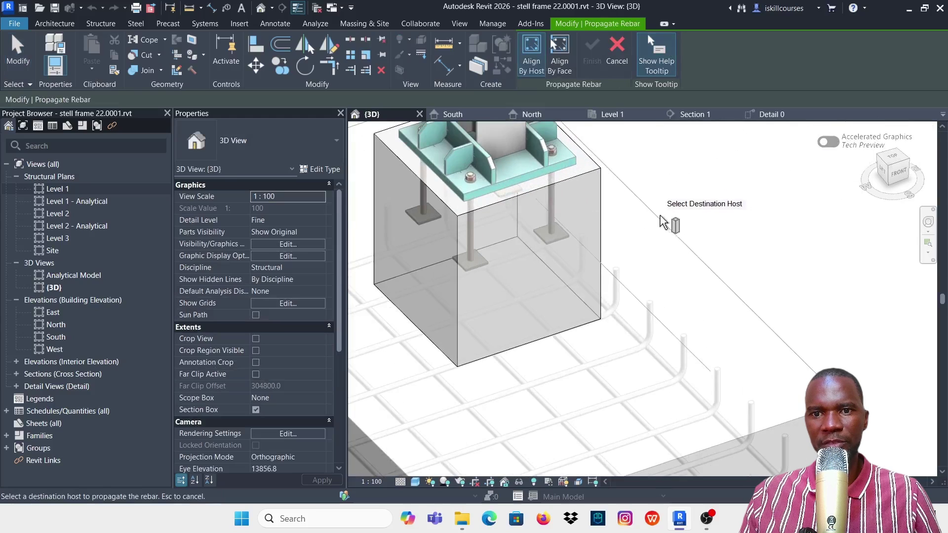
{"action": "left_click", "coordinate": [600, 215]}
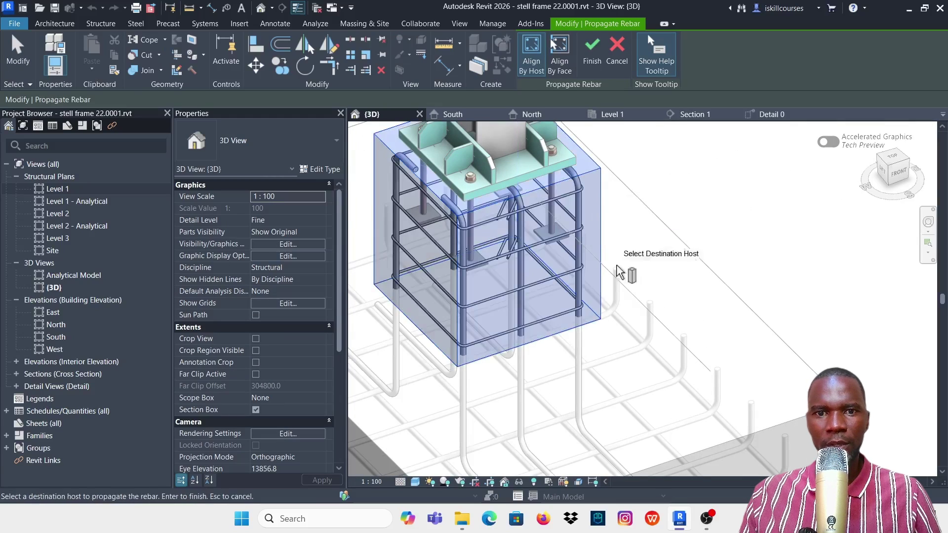
{"action": "scroll", "coordinate": [620, 267], "scroll_direction": "down", "scroll_amount": 4}
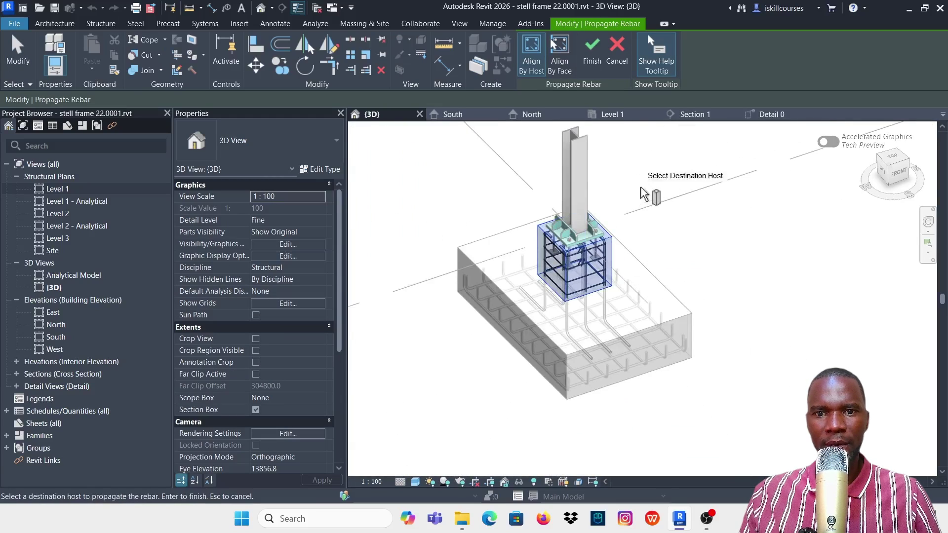
{"action": "left_click", "coordinate": [593, 50]}
Inspect the propagated column rebar and the anchors beneath the base plate on the adjacent footing
{"action": "scroll", "coordinate": [640, 259], "scroll_direction": "up", "scroll_amount": 2}
{"action": "scroll", "coordinate": [639, 259], "scroll_direction": "up", "scroll_amount": 4}
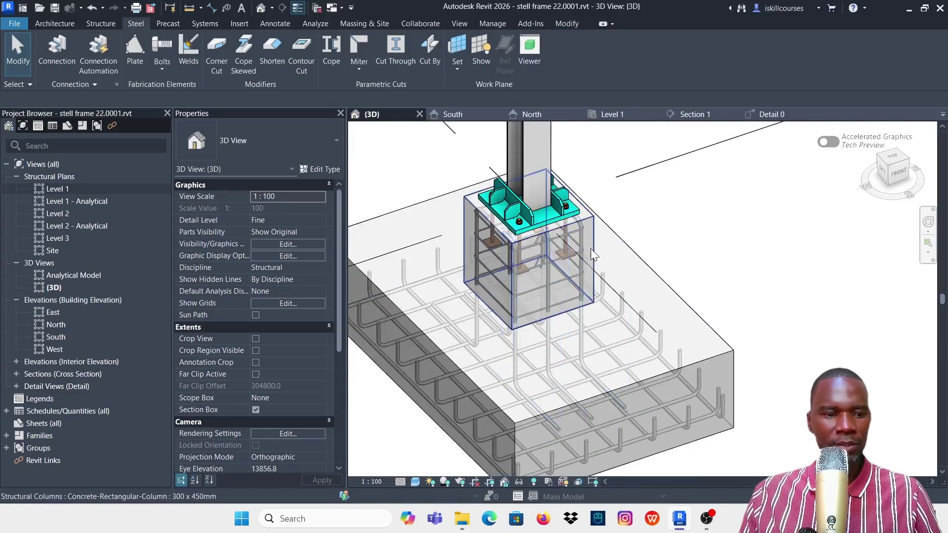
{"action": "middle_click_drag", "start_coordinate": [610, 272], "coordinate": [543, 198], "text": "shift"}
{"action": "scroll", "coordinate": [544, 182], "scroll_direction": "up", "scroll_amount": 2}
{"action": "scroll", "coordinate": [544, 182], "scroll_direction": "up", "scroll_amount": 2}
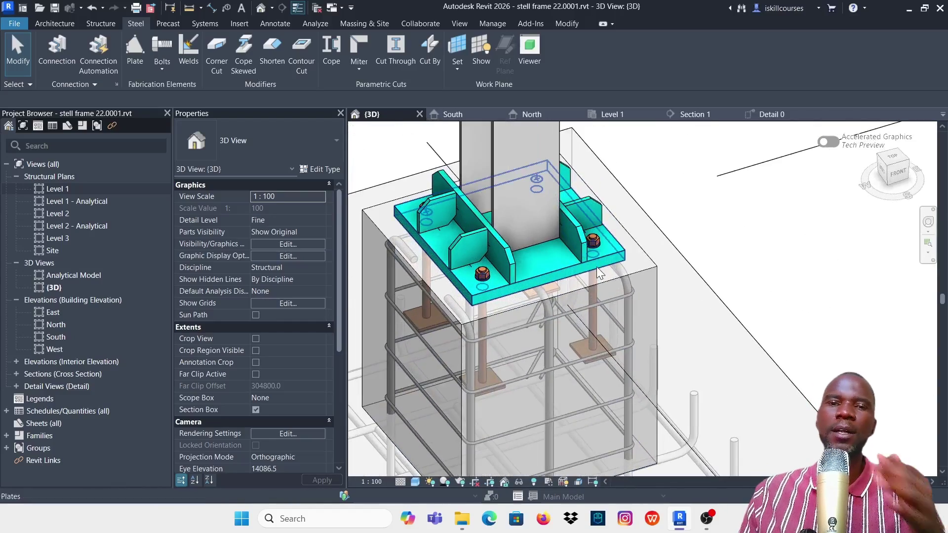